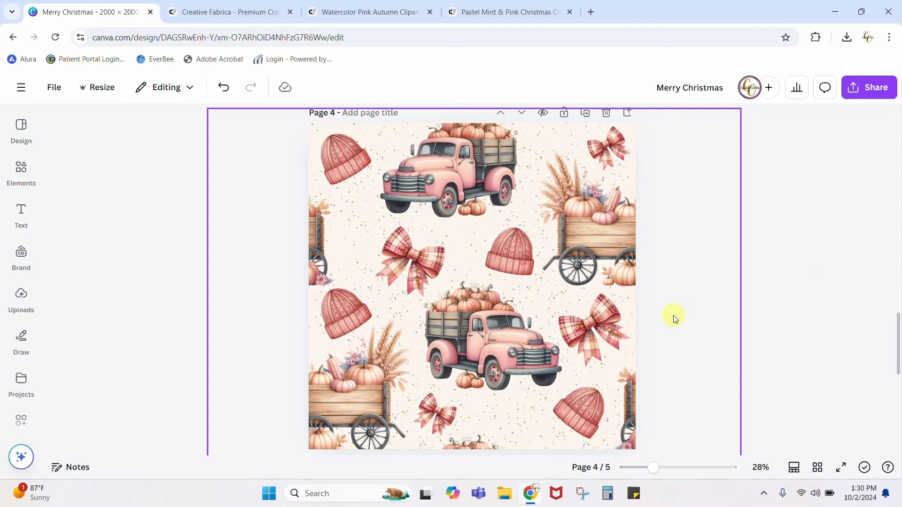
Step: Examine the autumn and Christmas seamless pattern samples and their tilted single tiles on page 5 at 60% zoom
scroll(771, 272, "down", 8)
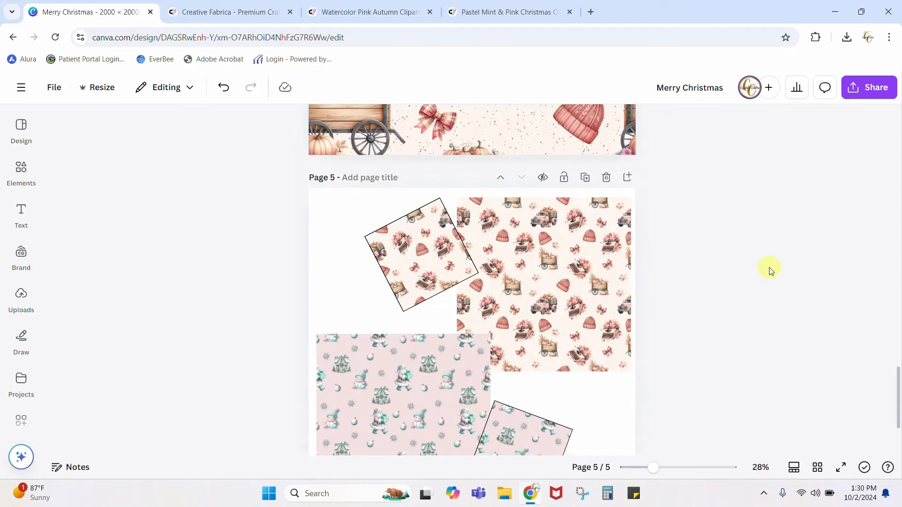
scroll(770, 271, "up", 1)
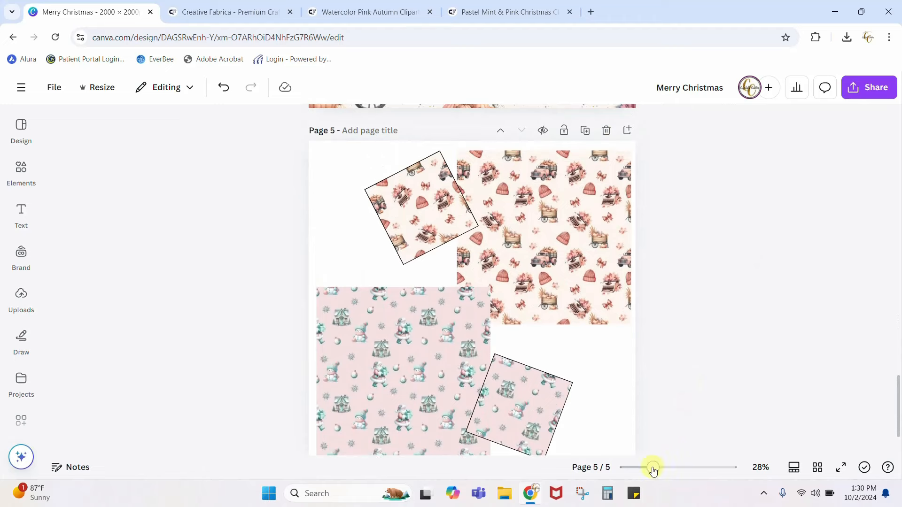
left_click_drag(653, 467, 675, 469)
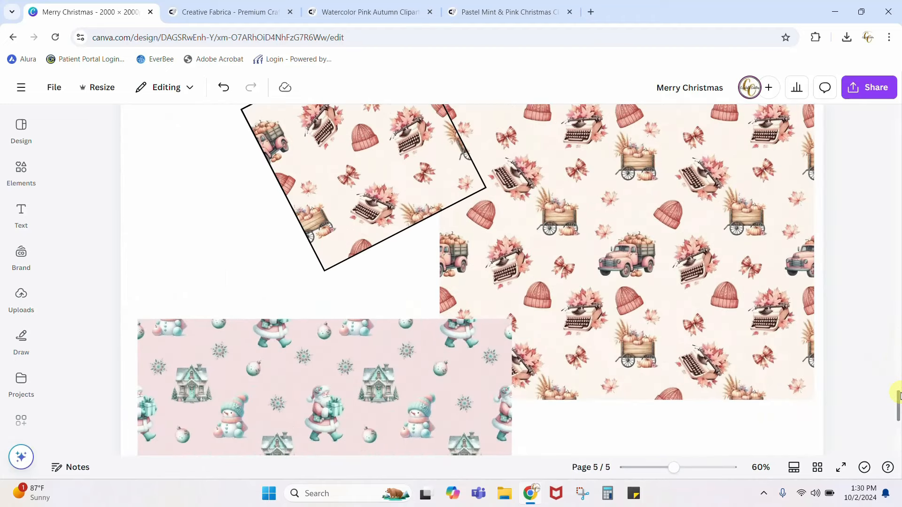
scroll(898, 395, "up", 3)
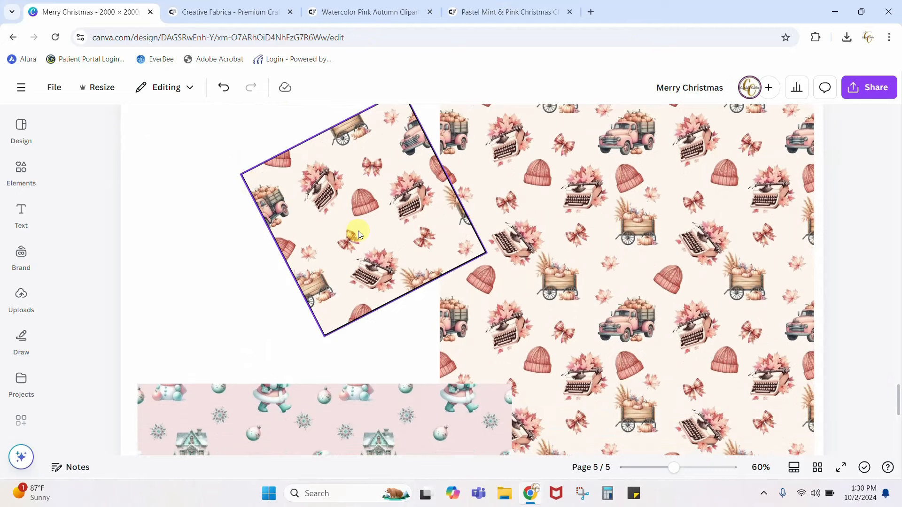
left_click(562, 143)
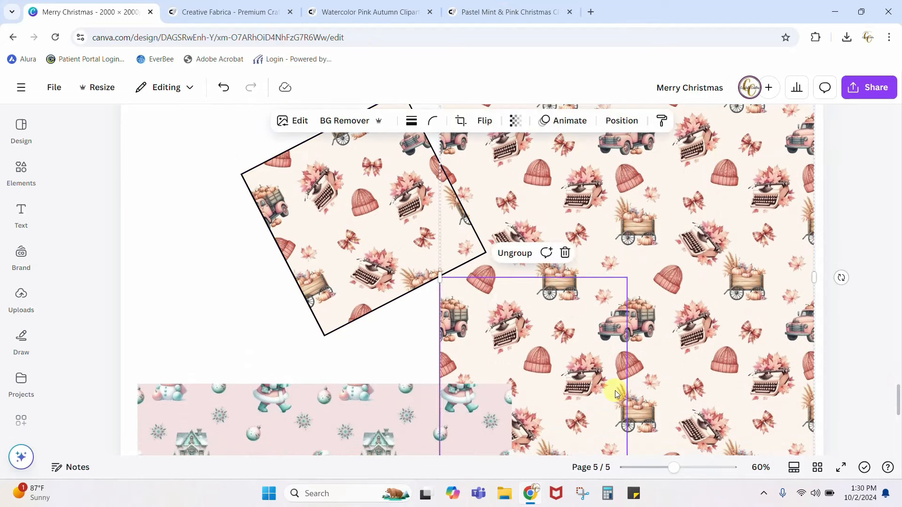
left_click(883, 328)
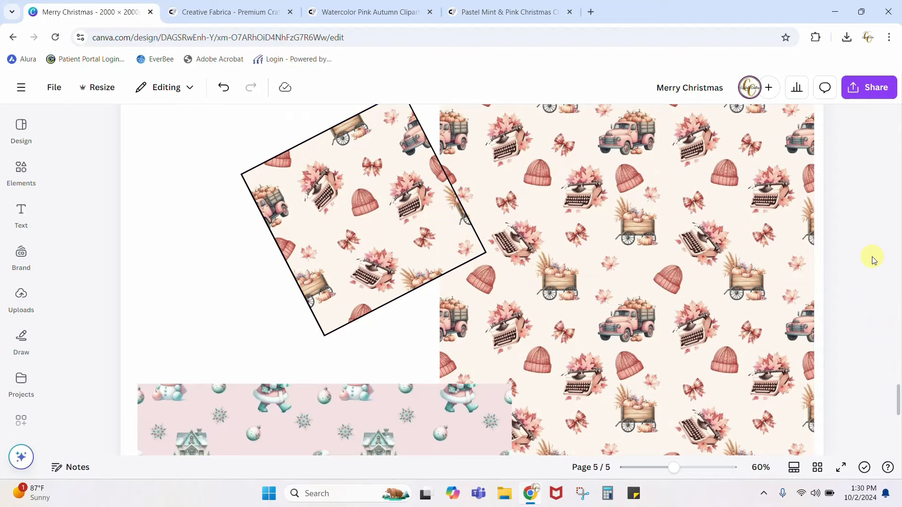
scroll(874, 259, "down", 7)
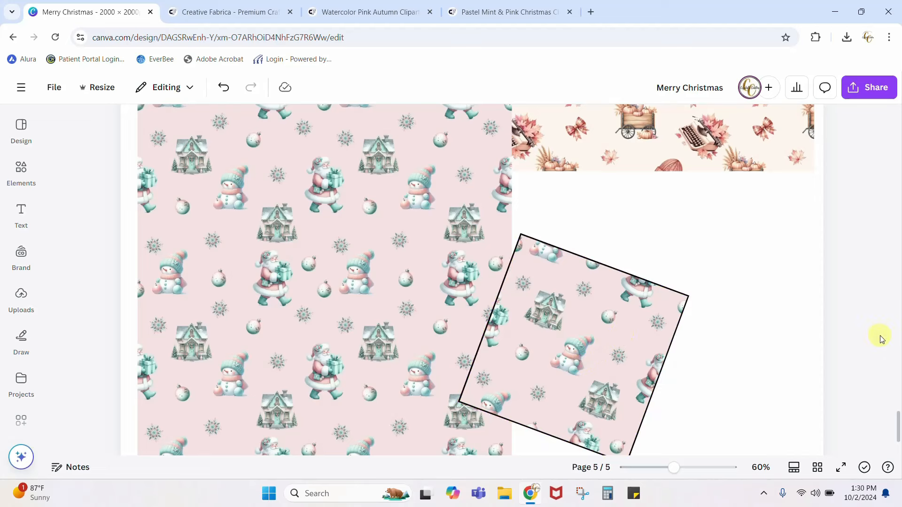
left_click(204, 148)
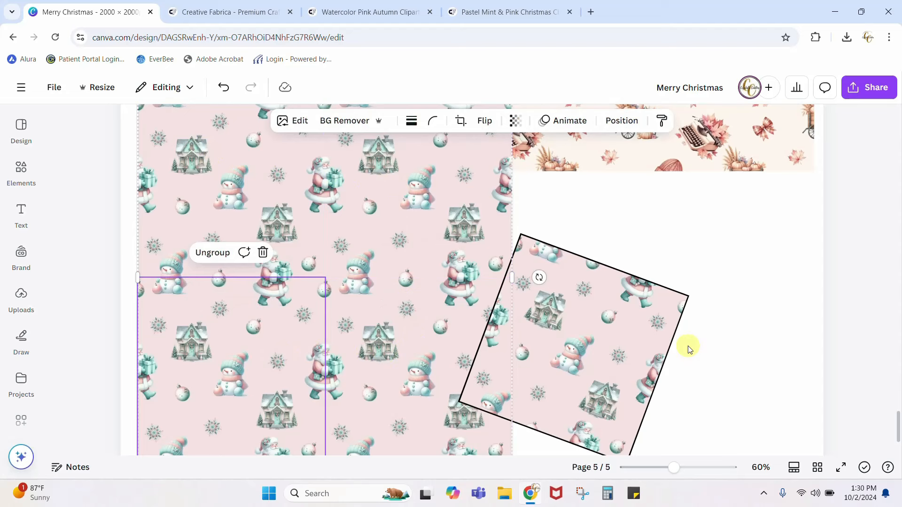
left_click(728, 350)
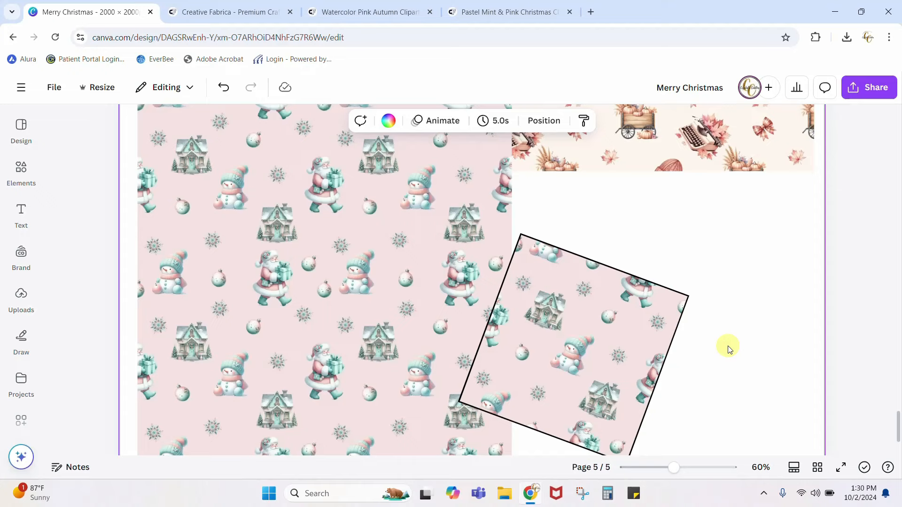
Step: Review the individual autumn and Christmas pattern tiles on pages 4 through 1 at 43% zoom
scroll(723, 232, "up", 10)
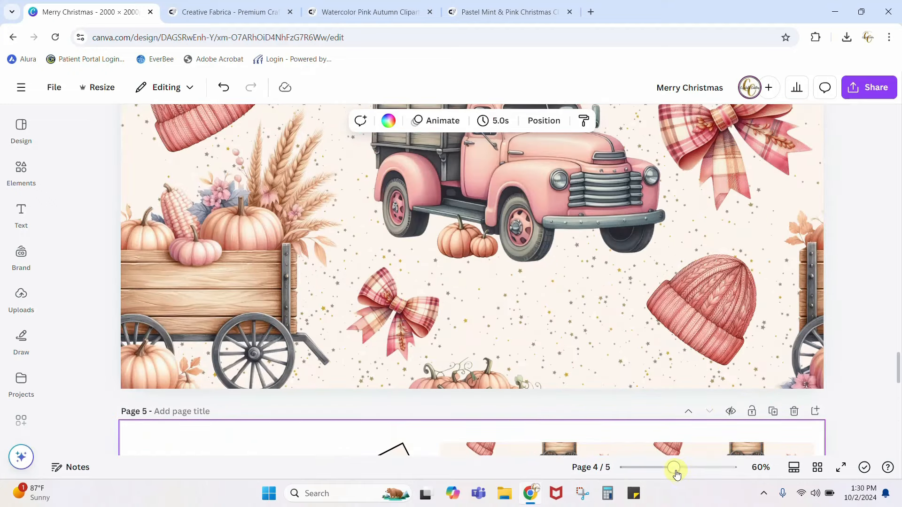
left_click_drag(675, 471, 665, 470)
scroll(811, 319, "up", 2)
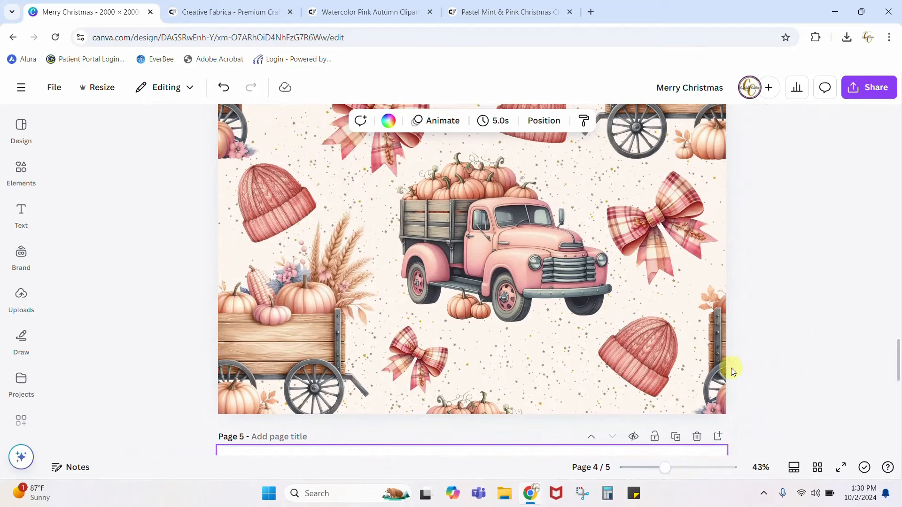
scroll(850, 271, "up", 8)
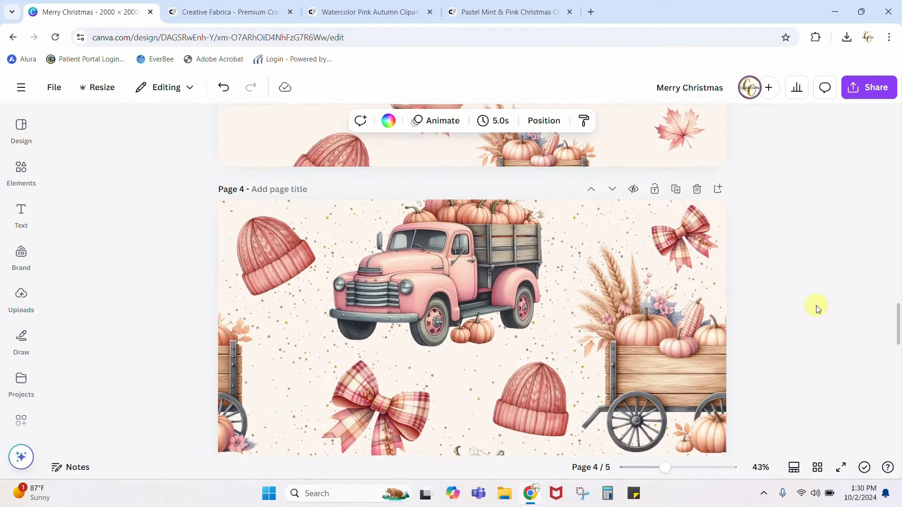
scroll(816, 306, "down", 12)
scroll(779, 298, "up", 15)
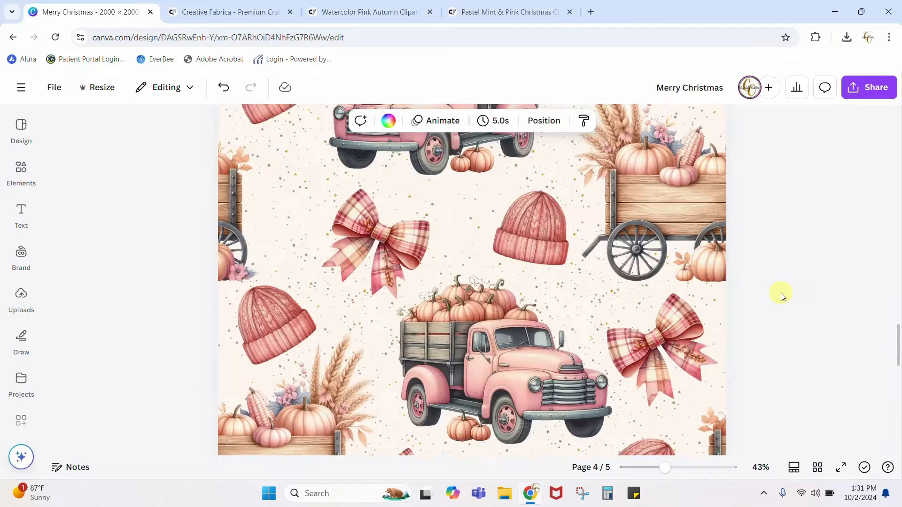
scroll(794, 291, "up", 10)
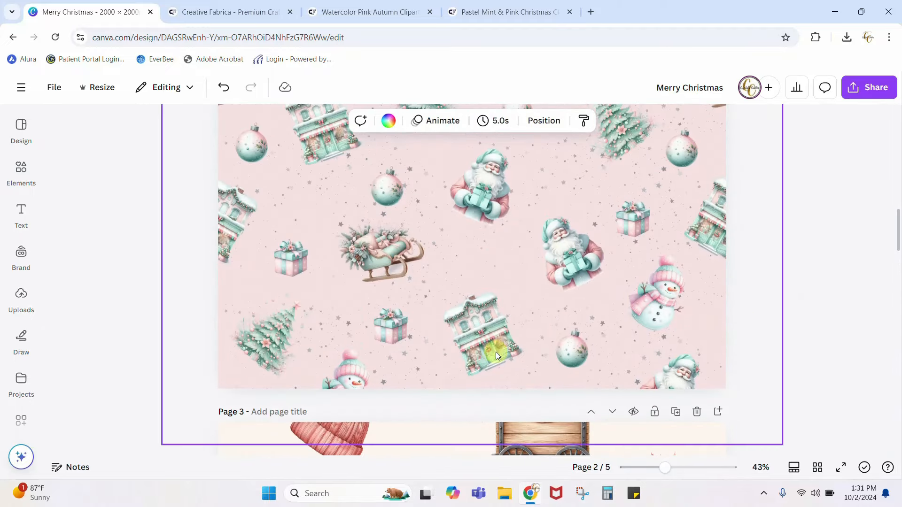
scroll(857, 306, "up", 6)
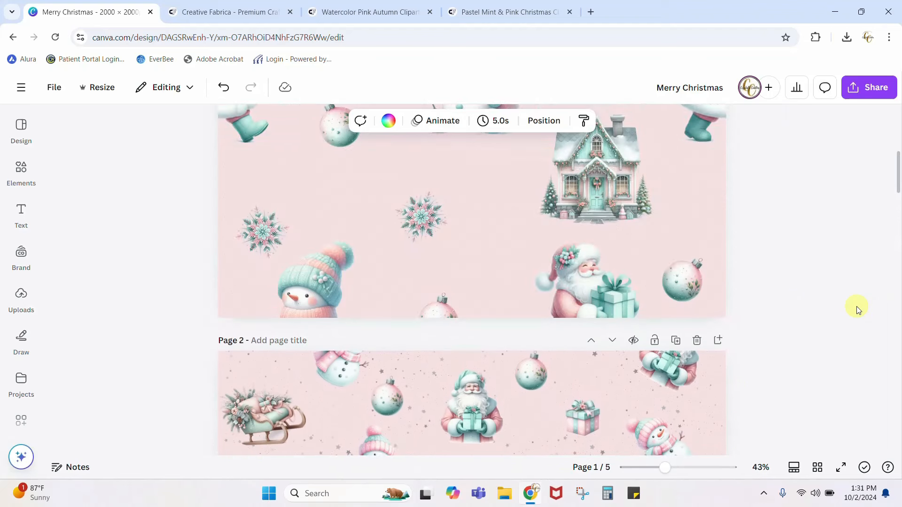
scroll(857, 308, "up", 3)
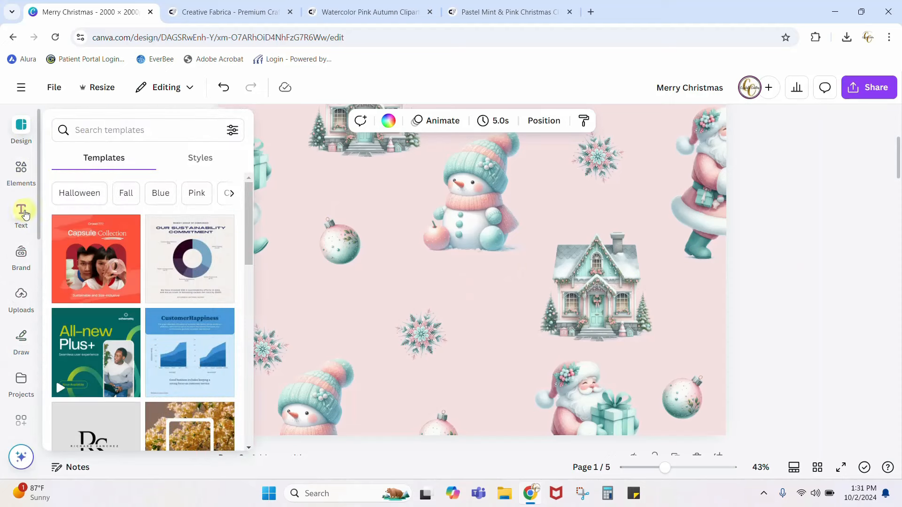
Step: Browse the uploaded images down to the pastel mint and pink Christmas clipart
mouse_move(19, 149)
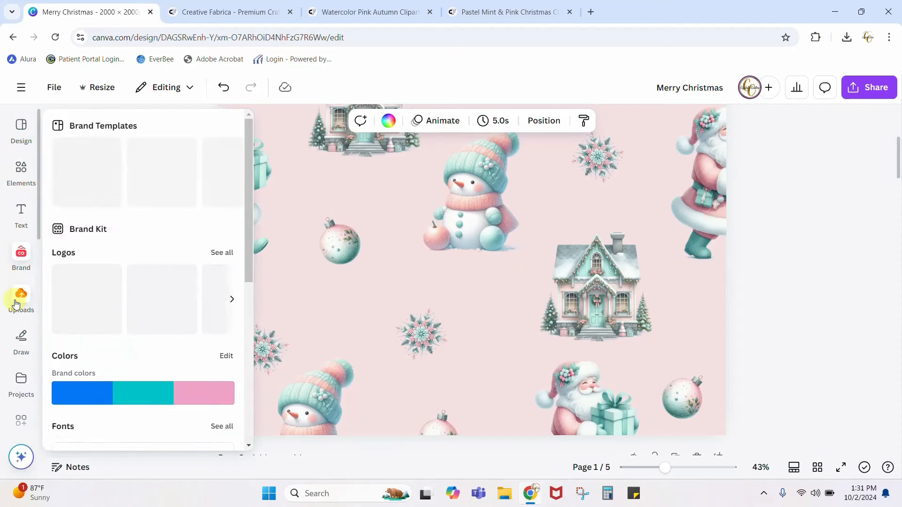
left_click(17, 301)
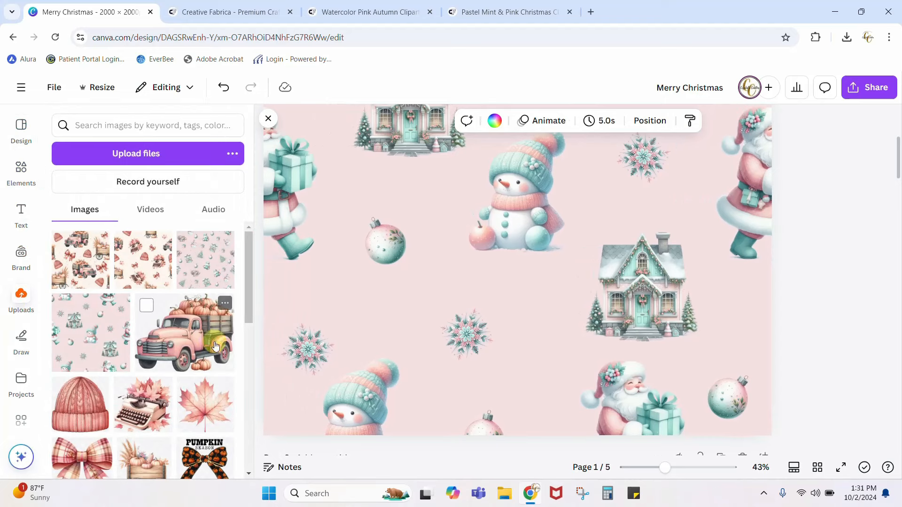
scroll(207, 340, "down", 4)
scroll(208, 341, "down", 10)
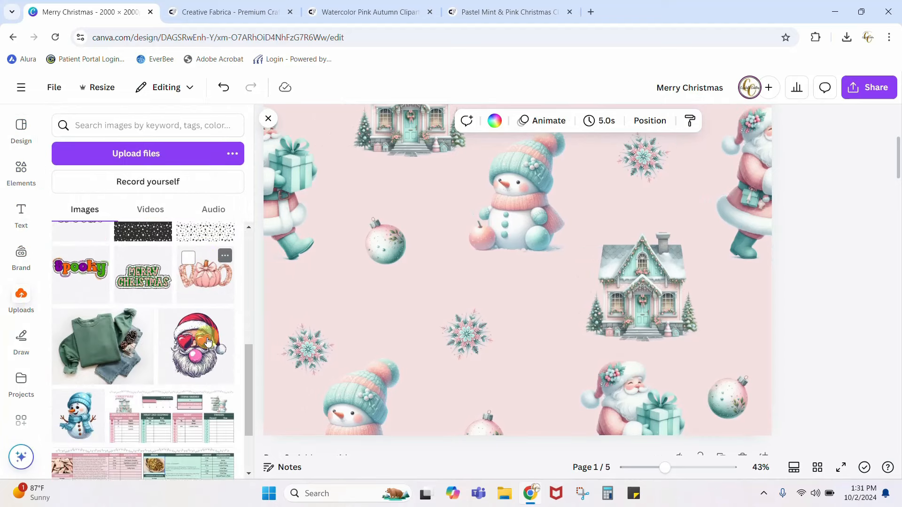
scroll(208, 341, "down", 8)
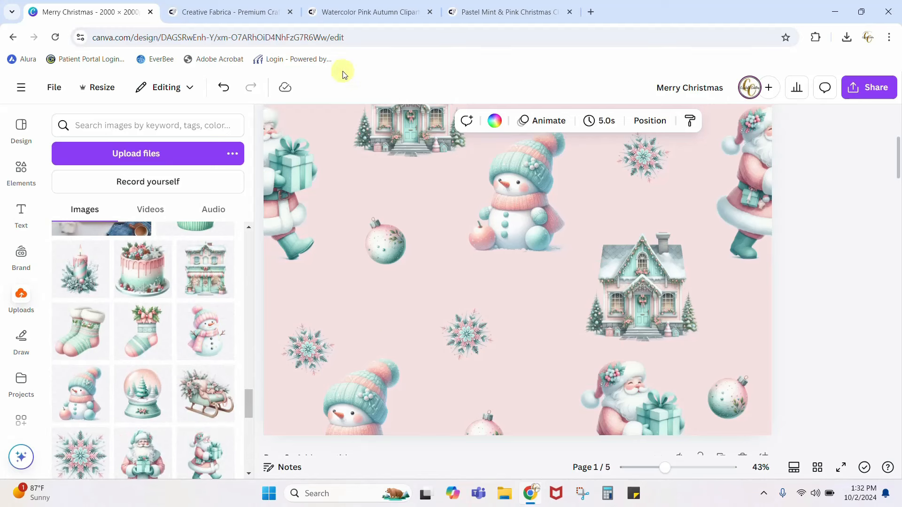
Step: Switch to Creative Fabrica and view the Watercolor Pink Autumn and Pastel Mint & Pink Christmas clipart pages and the home page
left_click(365, 13)
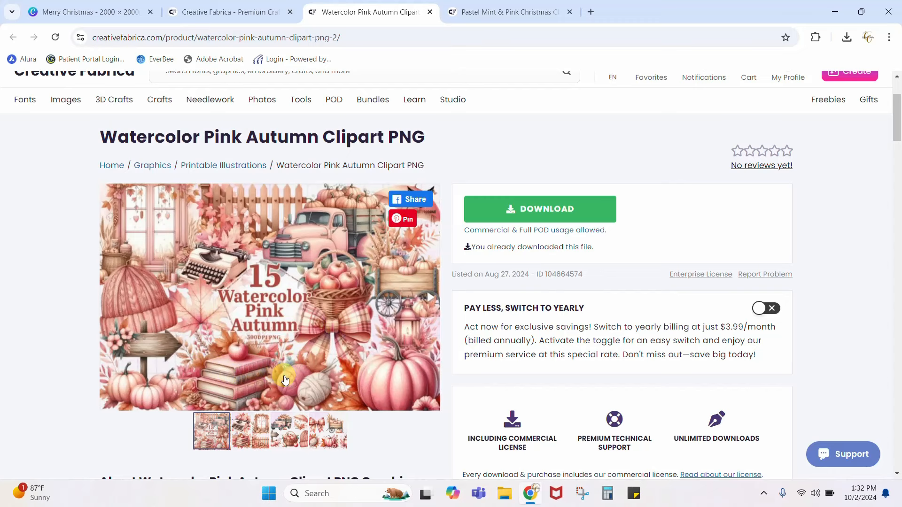
left_click(518, 14)
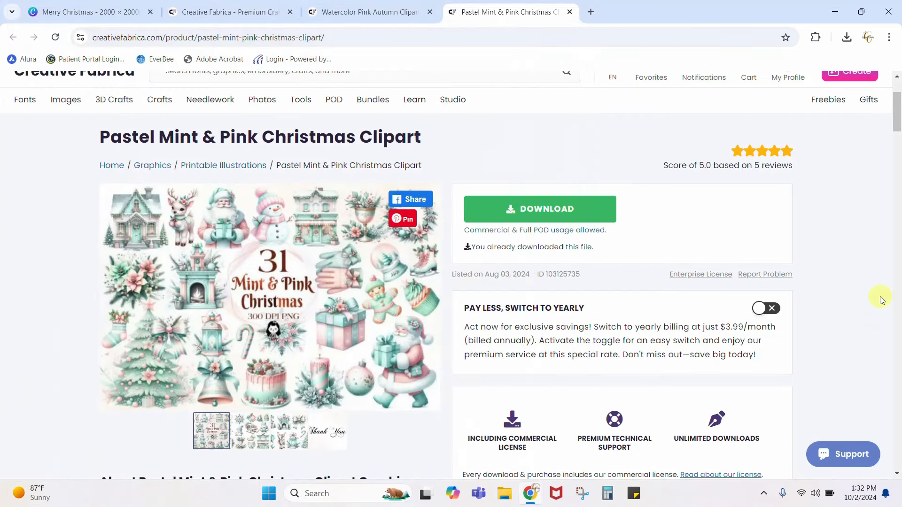
left_click(220, 15)
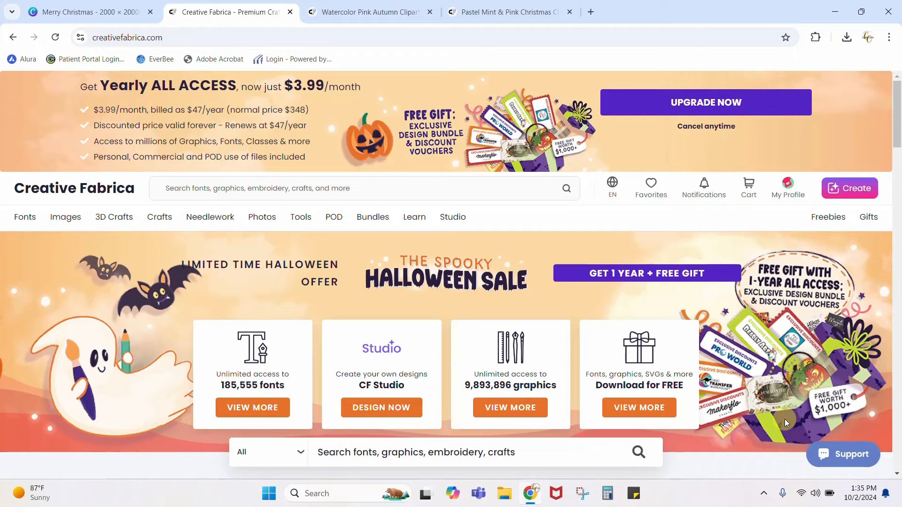
Step: Switch back to the Merry Christmas design in Canva and view the finished pattern samples on page 5
left_click(52, 12)
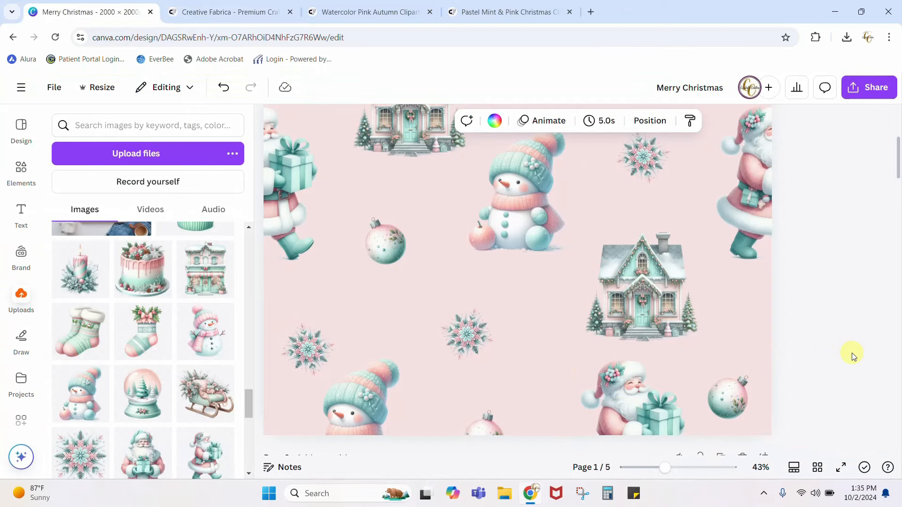
scroll(854, 356, "down", 20)
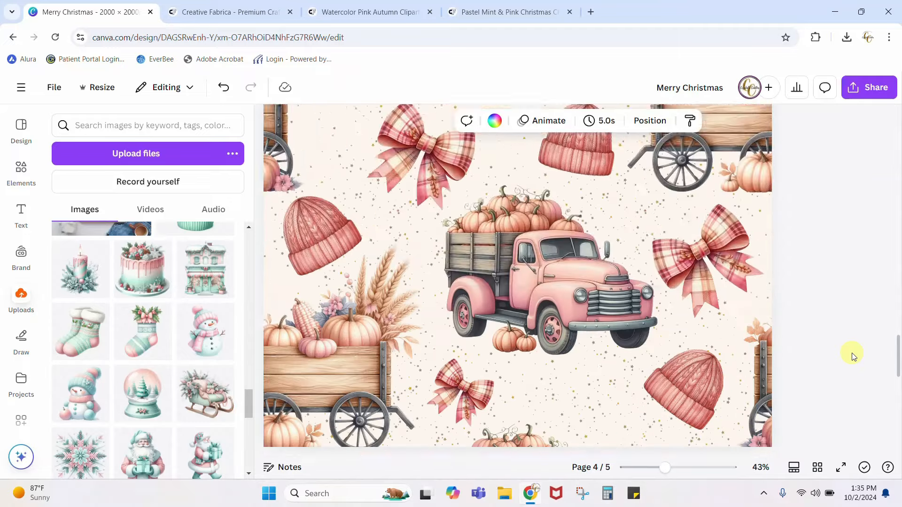
scroll(854, 356, "down", 8)
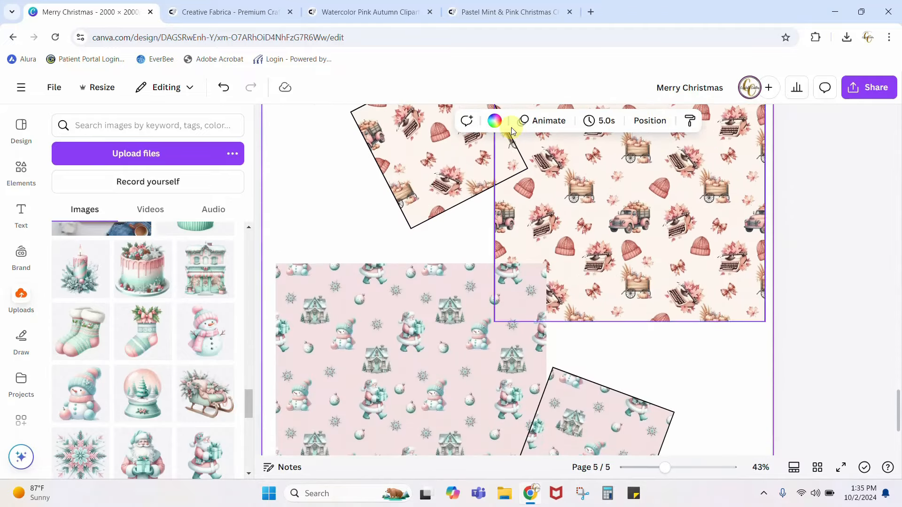
left_click(19, 127)
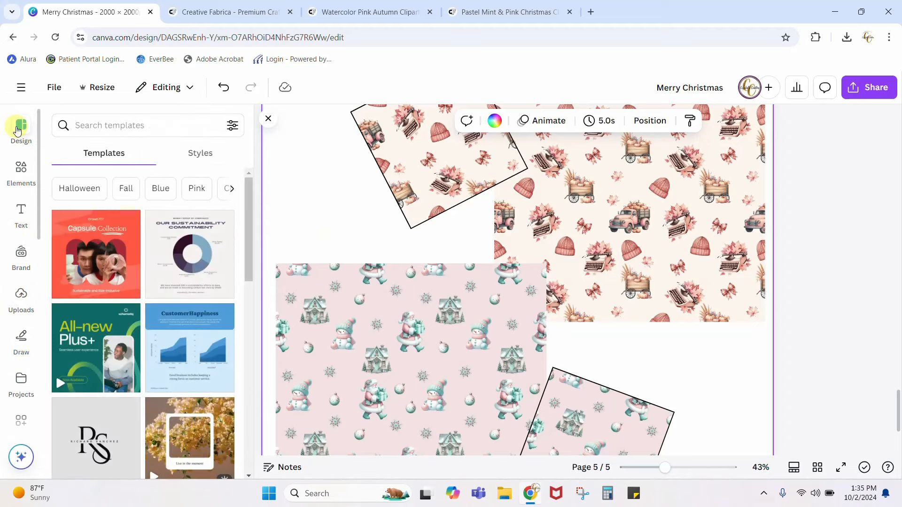
Step: Create a new blank design with the recent custom size 2000 × 2000 px
left_click(18, 87)
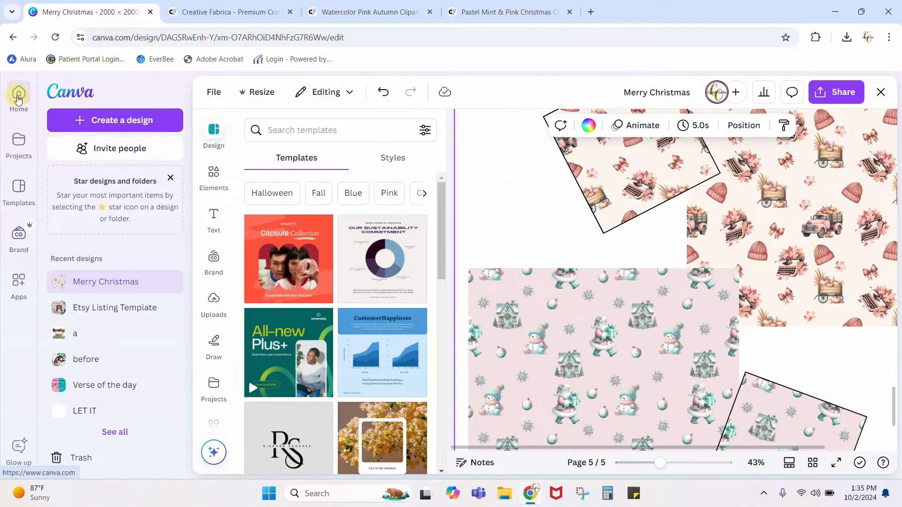
left_click(118, 121)
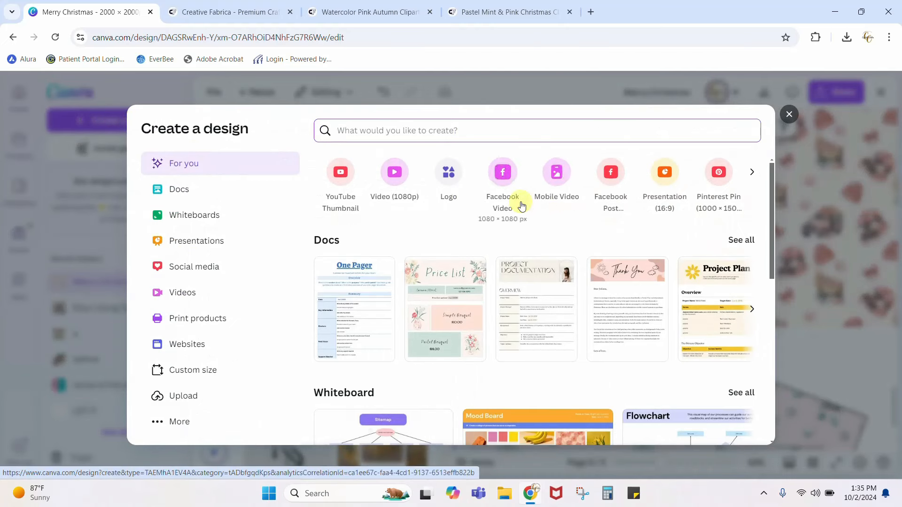
left_click(190, 372)
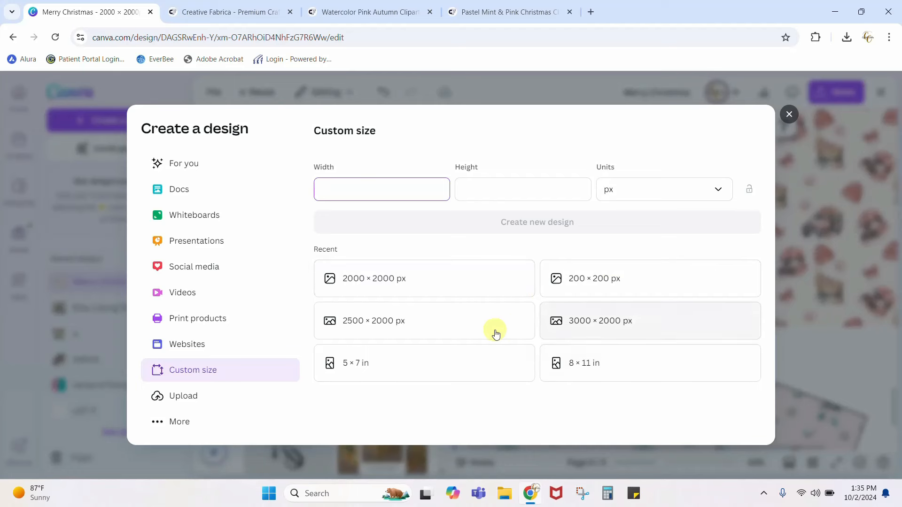
left_click(372, 286)
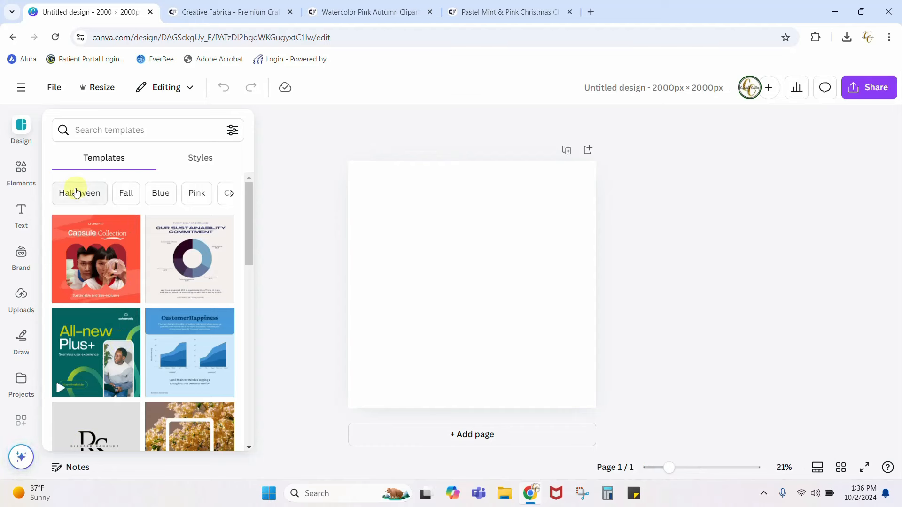
Step: Show the uploaded images for the new design and fit the blank page in view at 28% zoom
left_click(21, 308)
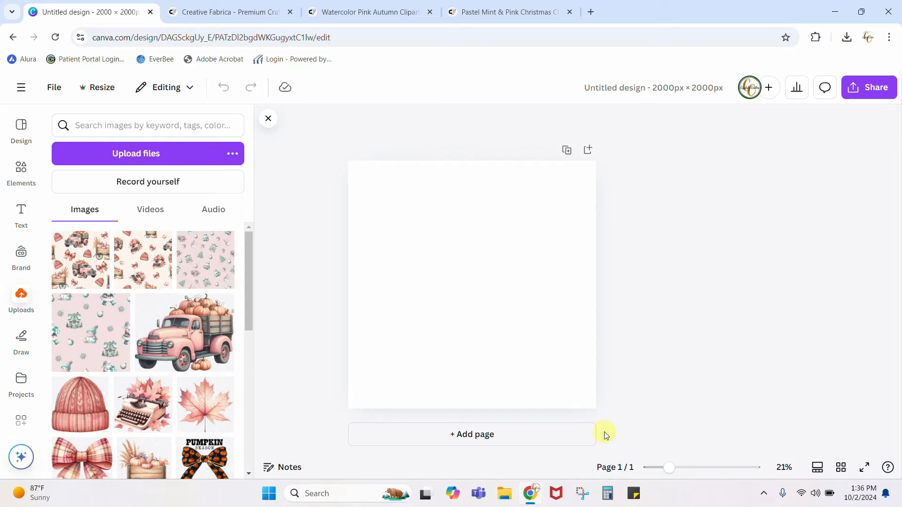
left_click_drag(673, 468, 677, 468)
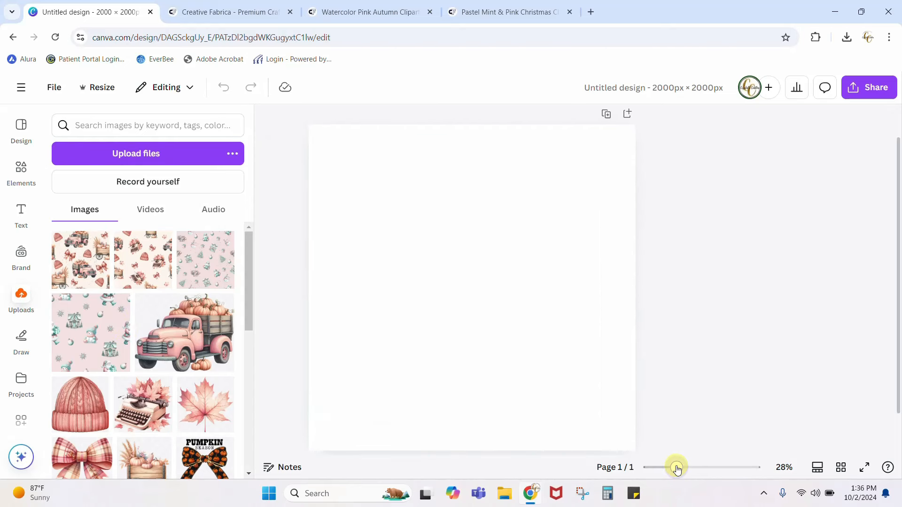
scroll(741, 377, "down", 1)
scroll(741, 377, "up", 1)
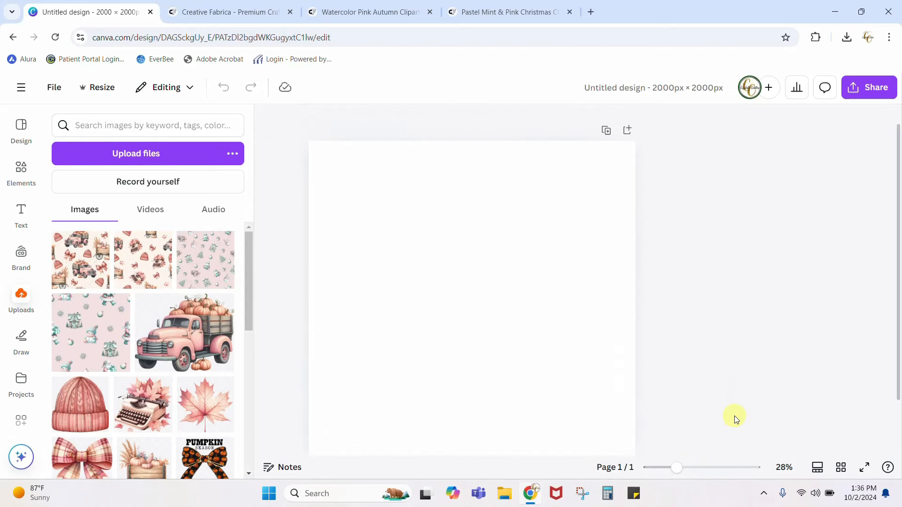
left_click_drag(899, 185, 899, 203)
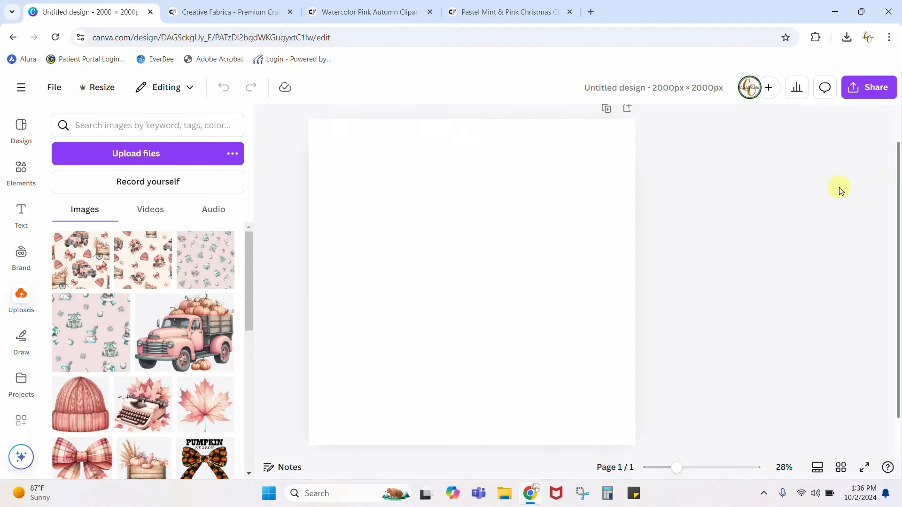
Step: Set the blank page's background to the medium gray from the default solid colors
left_click(413, 210)
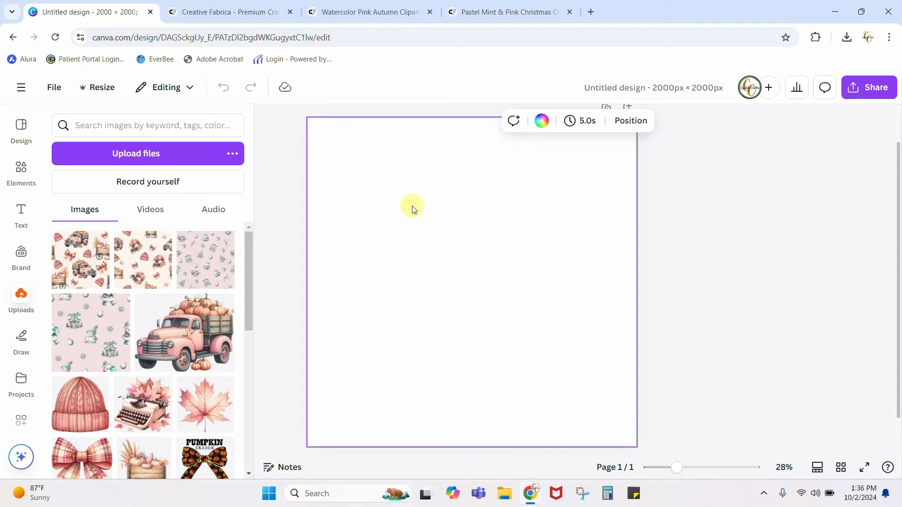
left_click(541, 123)
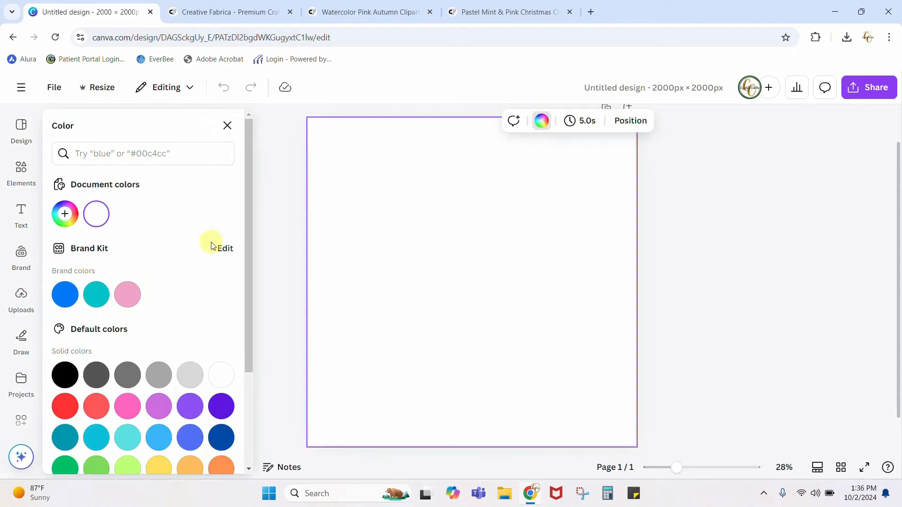
left_click(123, 374)
left_click(703, 308)
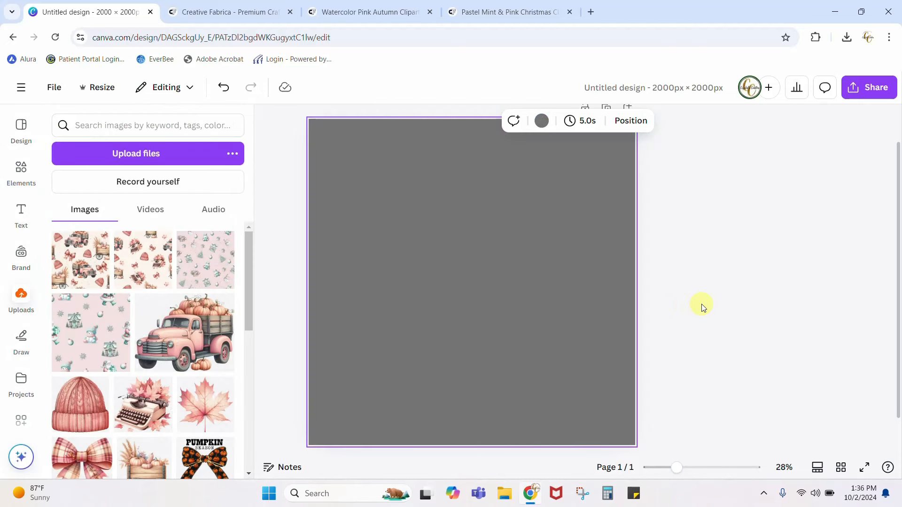
left_click(699, 299)
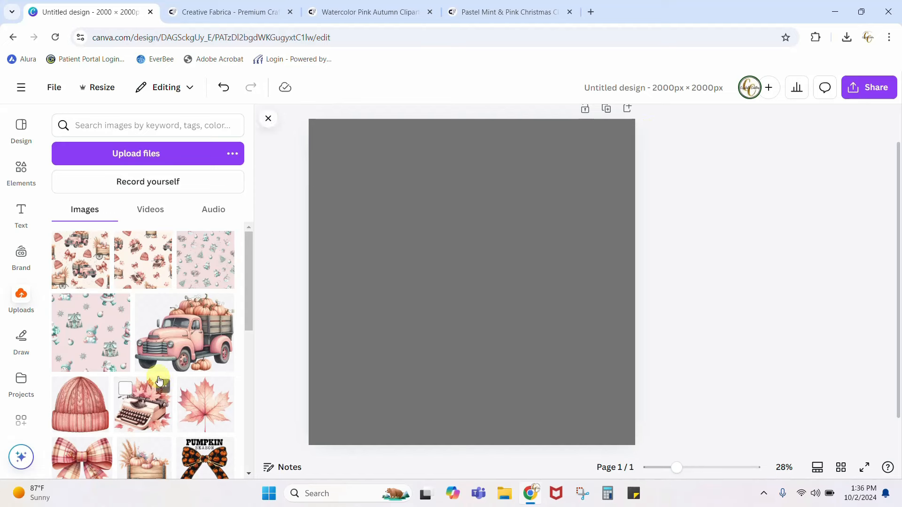
Step: Add the uploaded pink pumpkin truck and place it half off the page, centred on the page's right edge
scroll(159, 376, "down", 2)
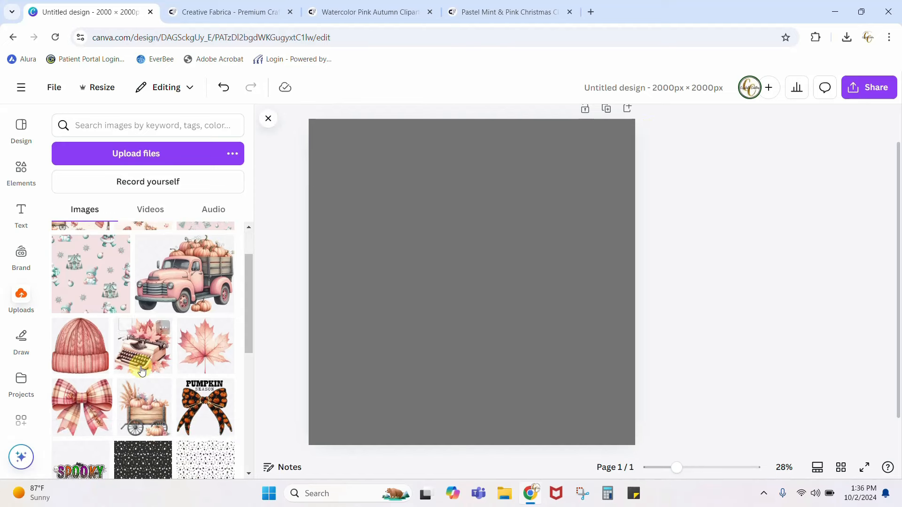
left_click(170, 278)
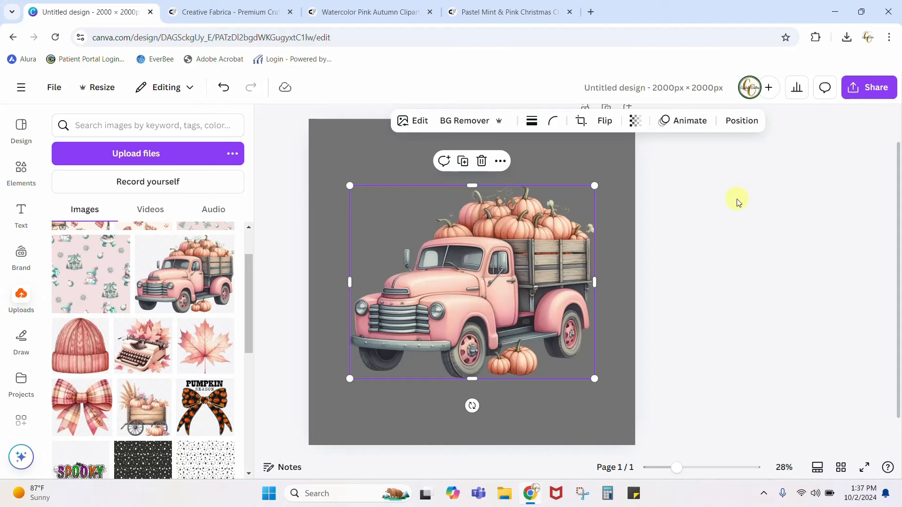
left_click(715, 264)
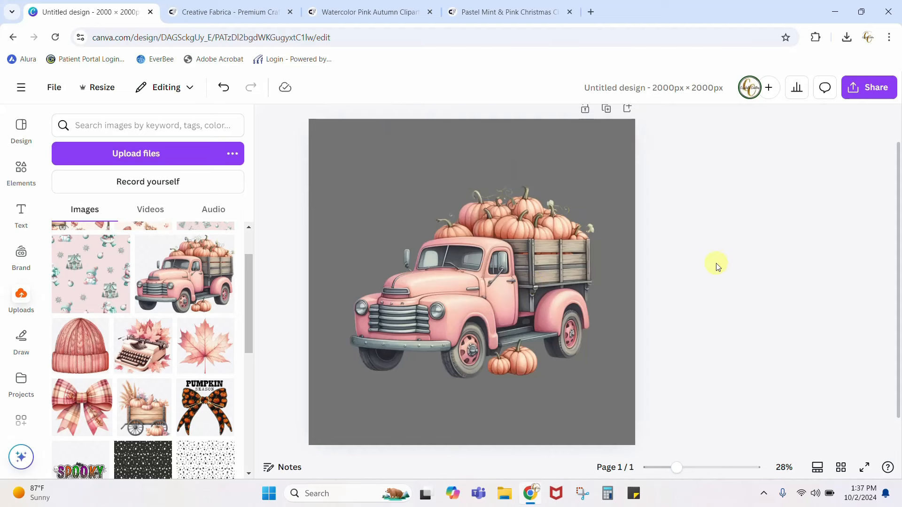
left_click(481, 284)
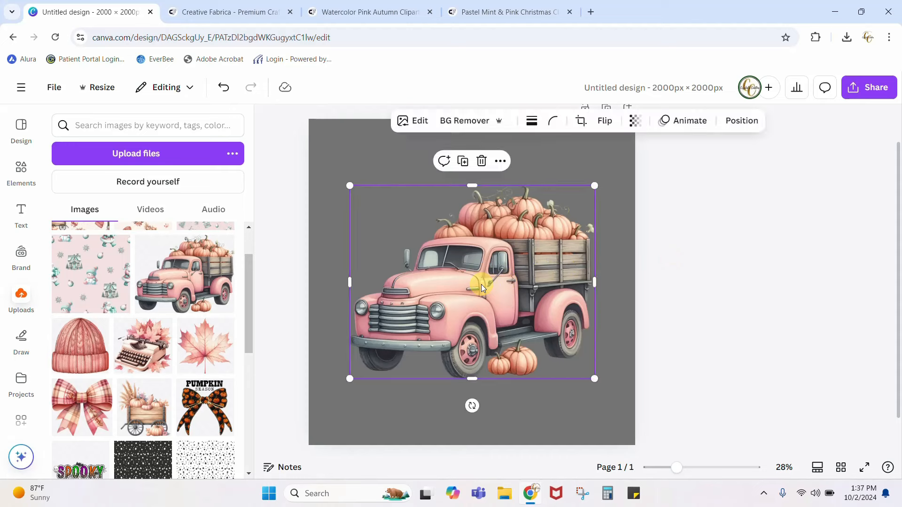
left_click_drag(481, 283, 647, 282)
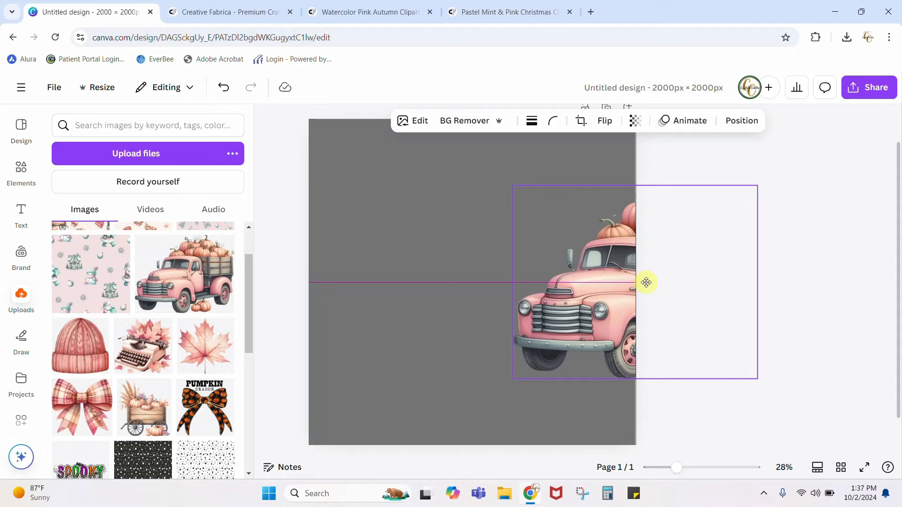
mouse_move(647, 282)
left_mouse_down()
mouse_move(634, 281)
mouse_move(643, 281)
left_mouse_up()
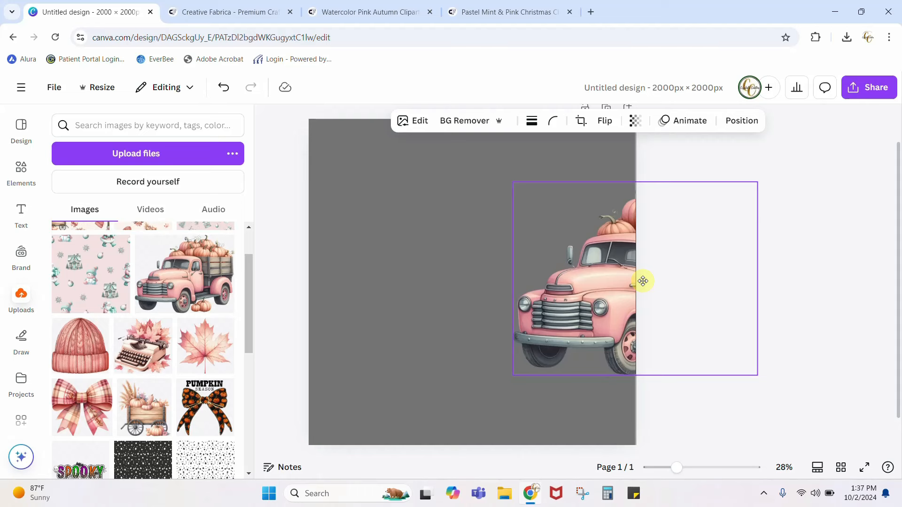
left_click_drag(643, 281, 641, 282)
Step: Duplicate the pink truck and place the copy half off the page, centred on the page's left edge
right_click(604, 297)
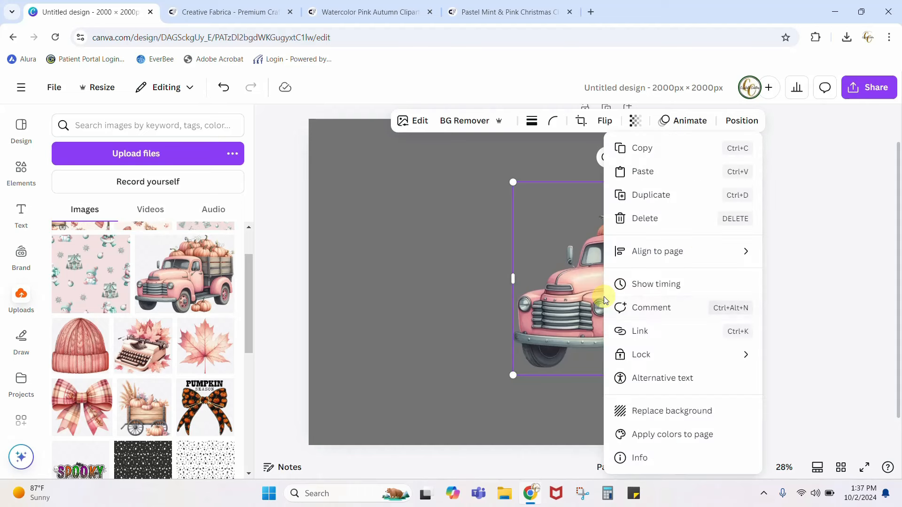
left_click(649, 197)
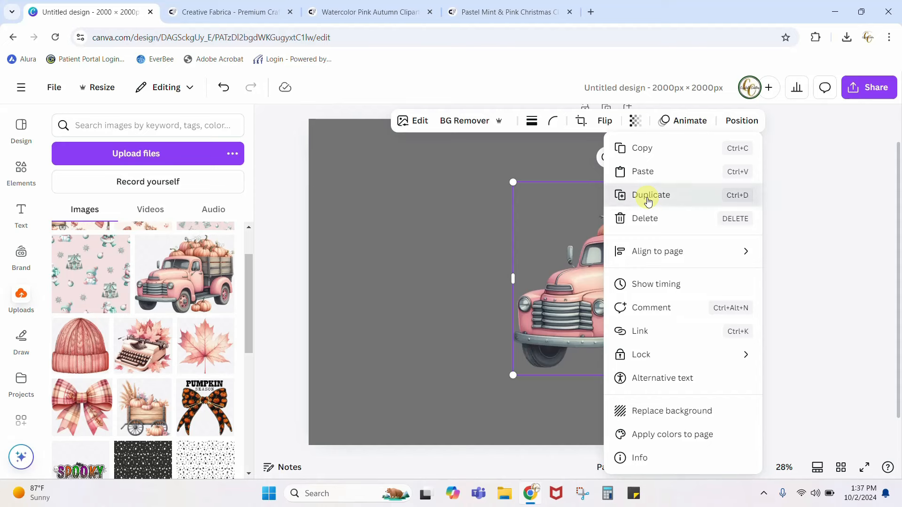
left_click_drag(598, 307, 279, 311)
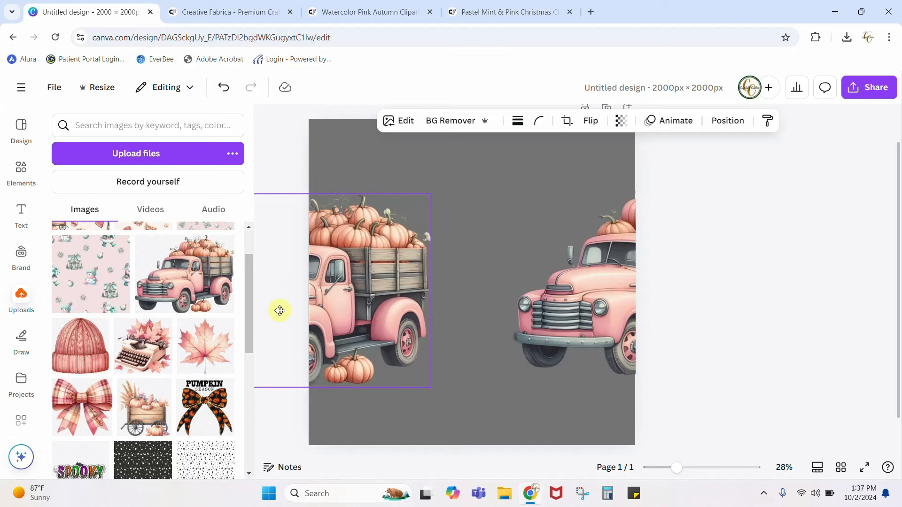
left_click_drag(279, 311, 280, 310)
left_click(729, 322)
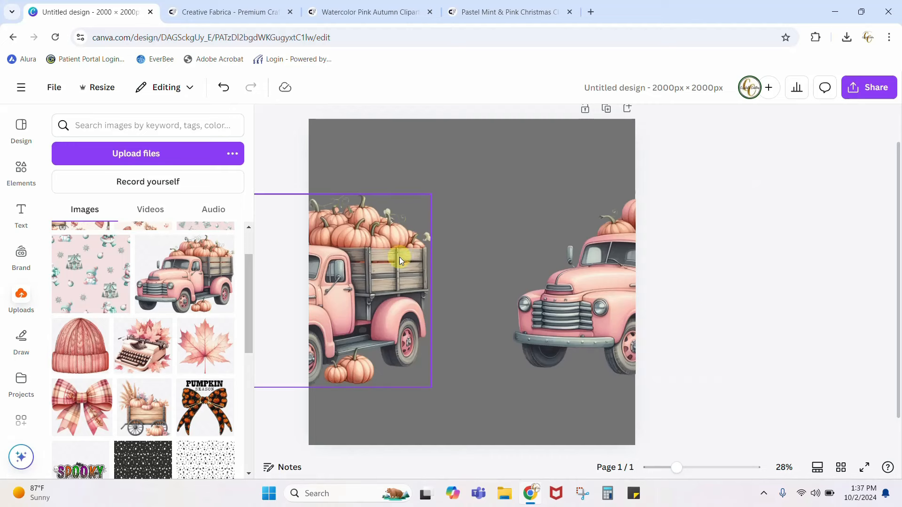
Step: Align the two pink trucks with each other along their bottom edges
left_click(378, 288)
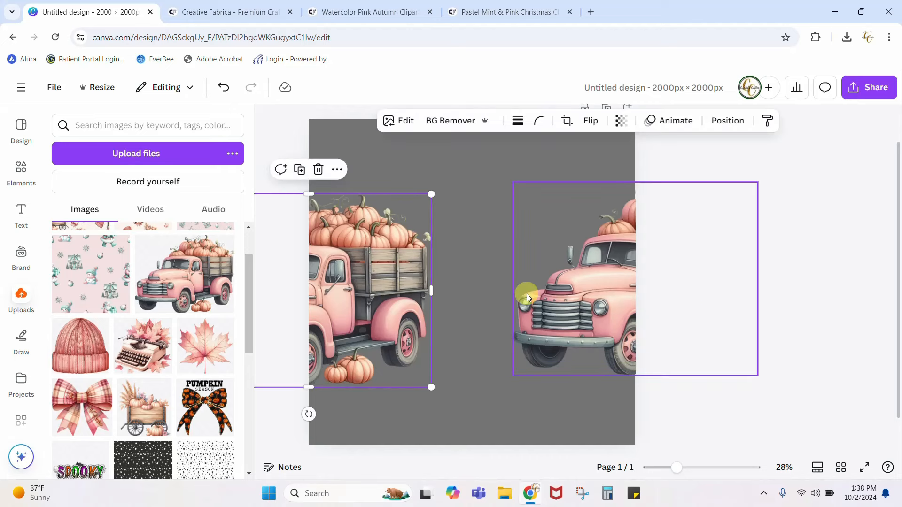
left_click(588, 295, "shift")
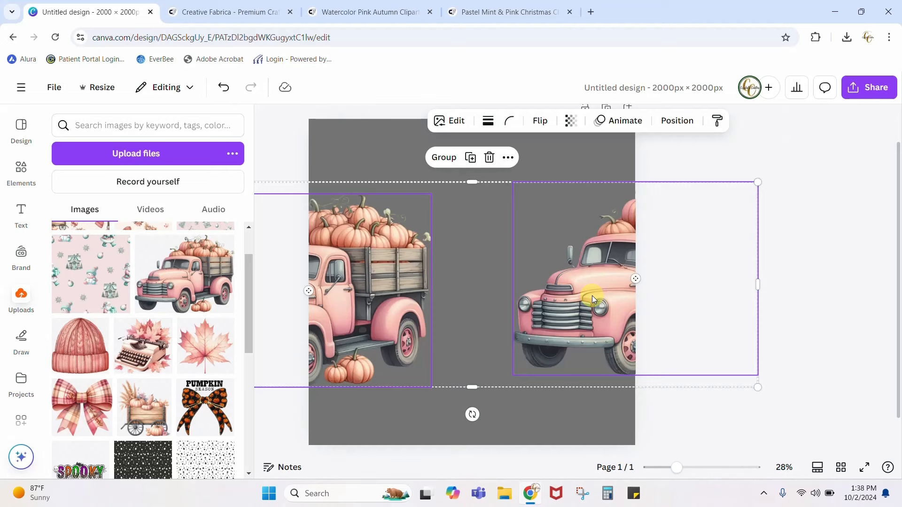
left_click(669, 123)
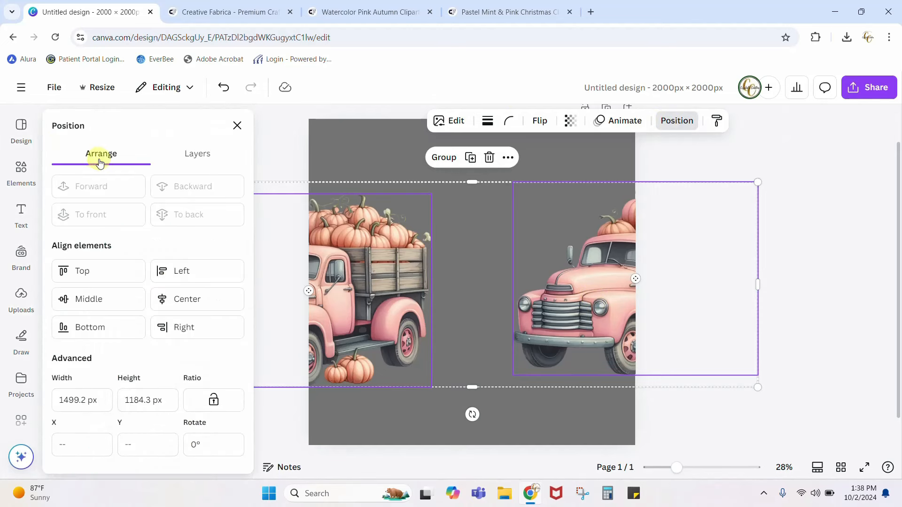
left_click(89, 331)
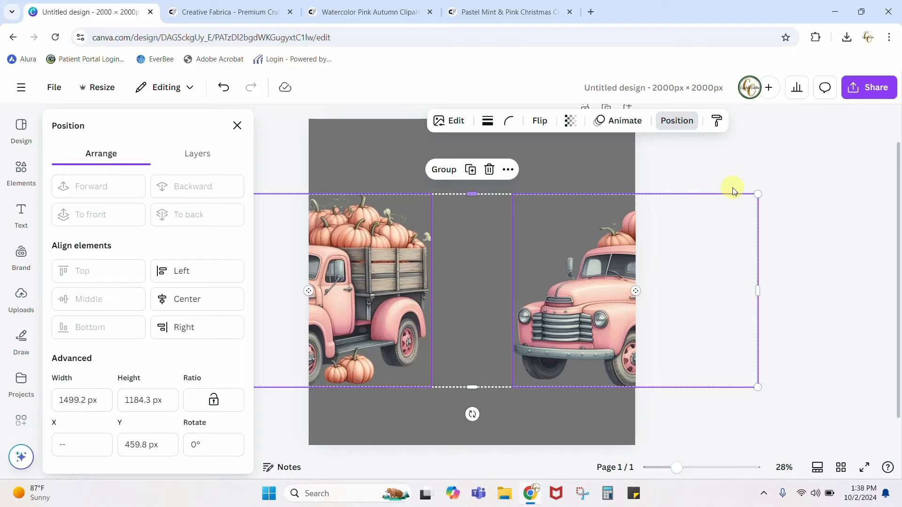
Step: Scale both trucks down together and move them to the lower part of the page, still crossing both side edges
left_click_drag(758, 193, 650, 278)
left_click_drag(570, 307, 621, 359)
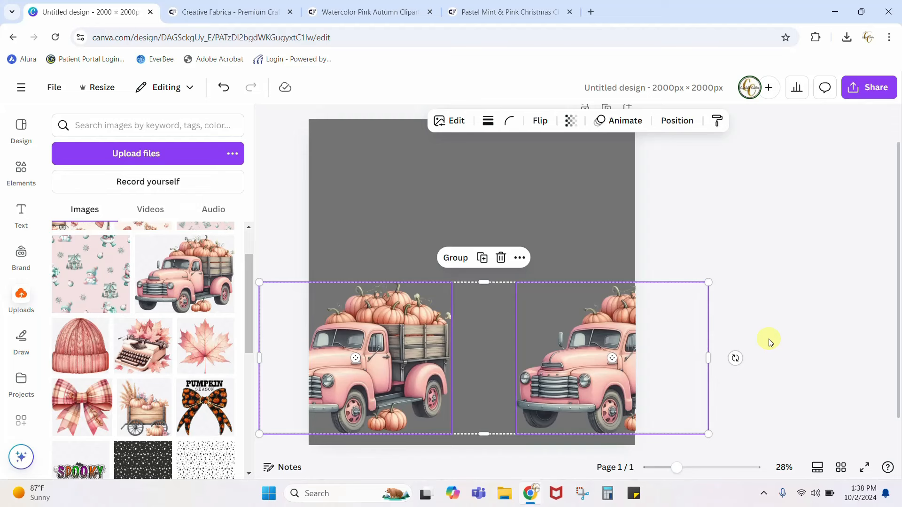
left_click(770, 342)
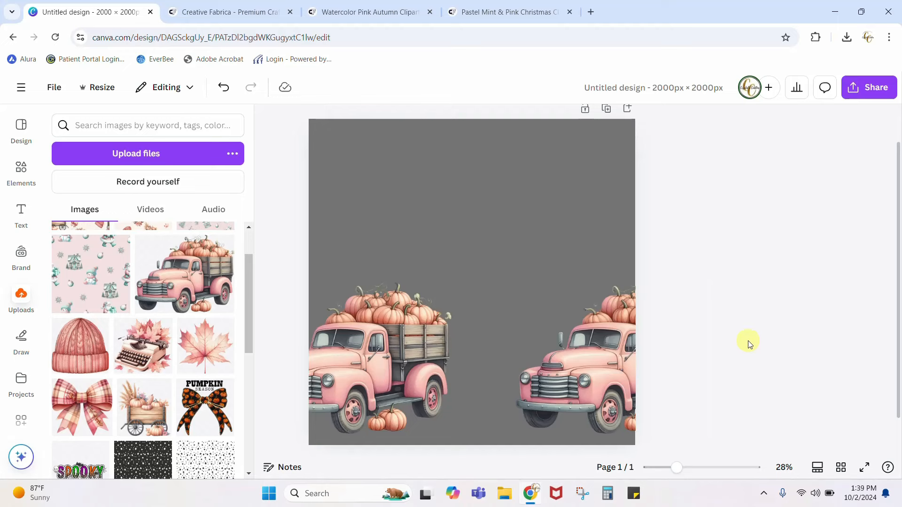
Step: Add the uploaded pumpkin wagon, shrink it and place it half off the page, centred on the top edge
left_click(148, 419)
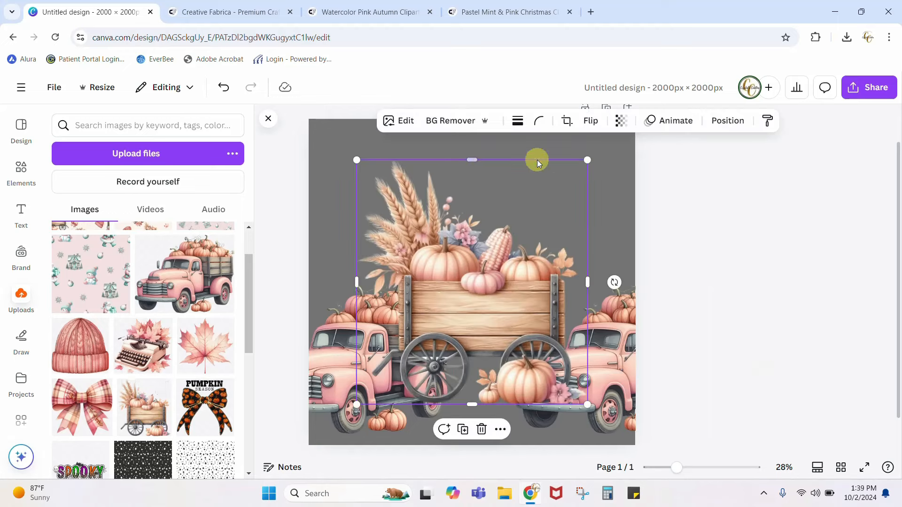
left_click_drag(587, 160, 527, 222)
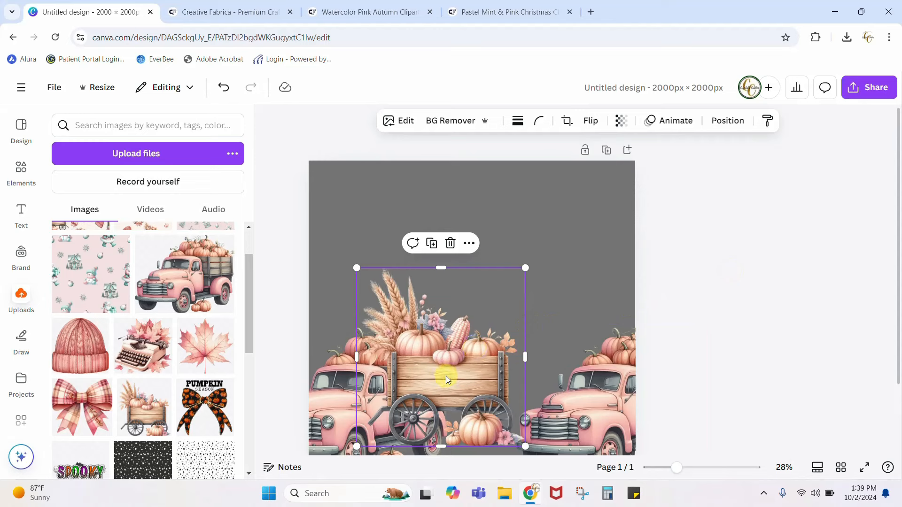
left_click_drag(445, 377, 482, 182)
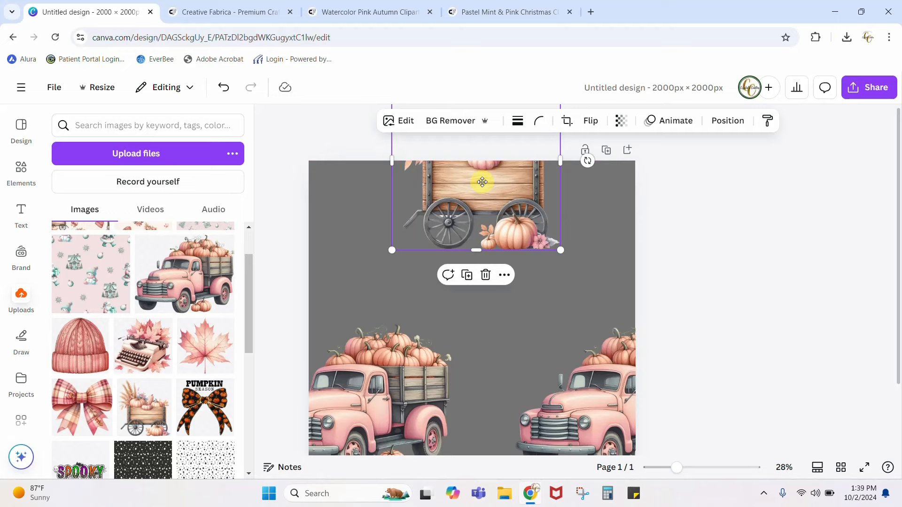
Step: Duplicate the pumpkin wagon and place the copy directly below, centred on the page's bottom edge
right_click(482, 182)
left_click(514, 194)
scroll(728, 225, "down", 1)
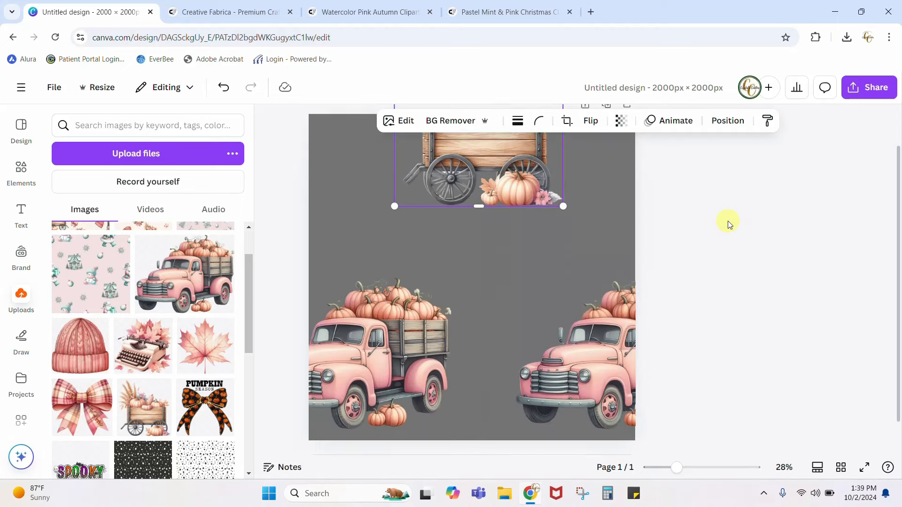
scroll(728, 224, "down", 1)
left_click_drag(518, 157, 519, 479)
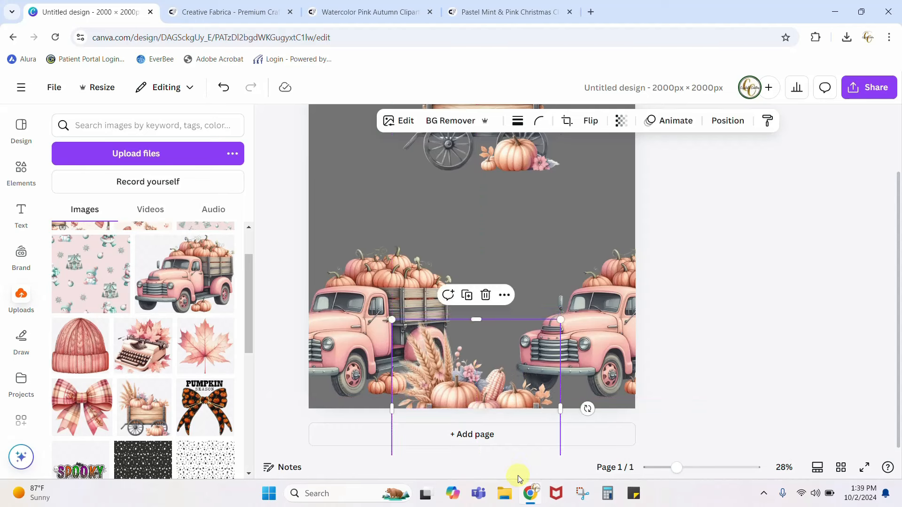
left_click(516, 165, "shift")
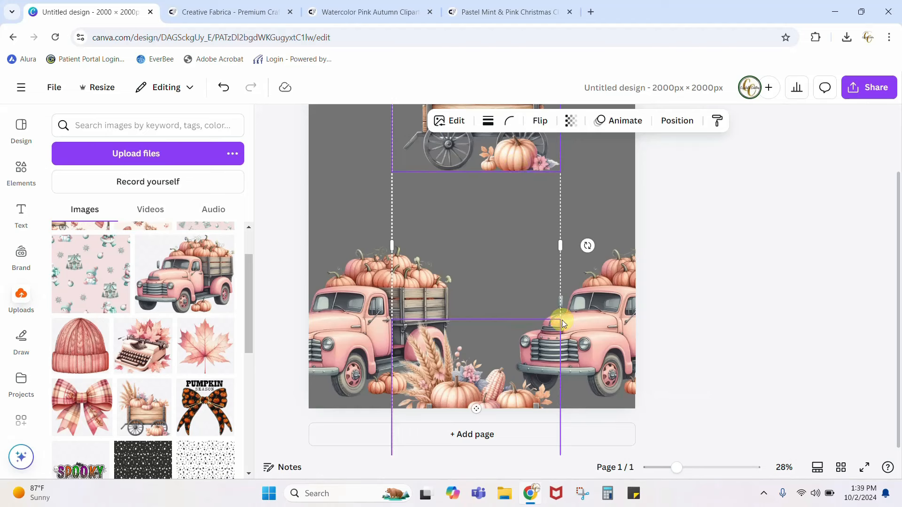
left_click(739, 292)
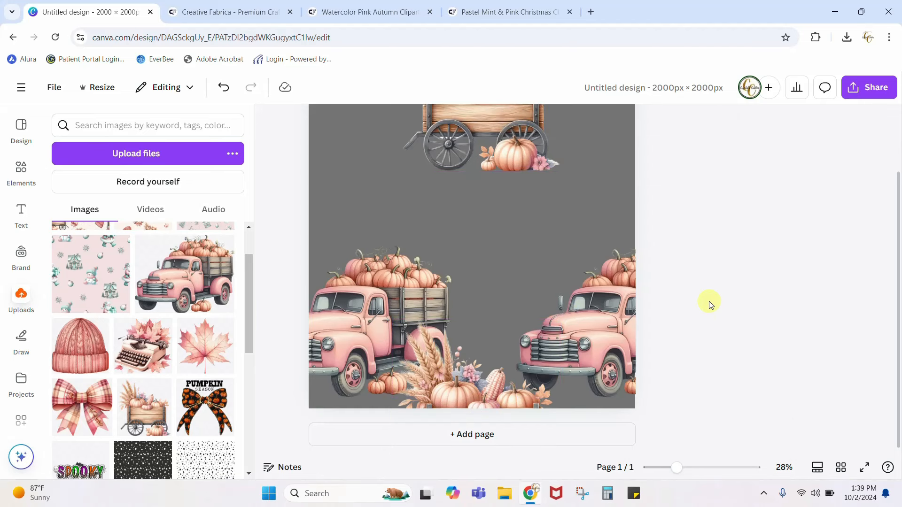
Step: Move both pink trucks up together so they sit between the upper and lower wagons
left_click(611, 334)
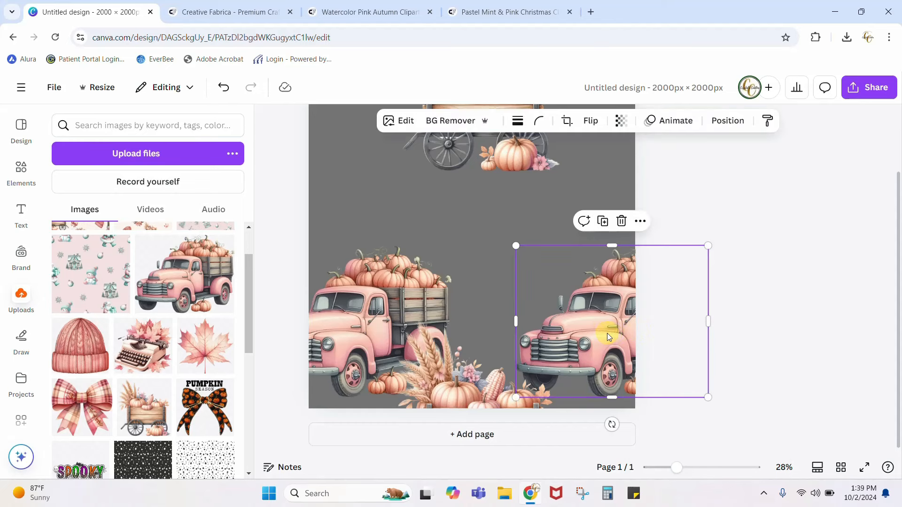
left_click(328, 314, "shift")
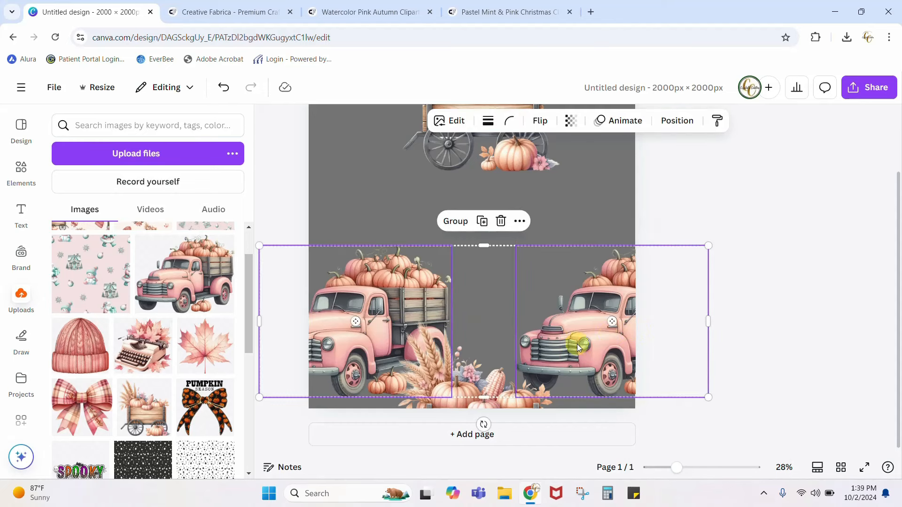
left_click_drag(577, 345, 566, 275)
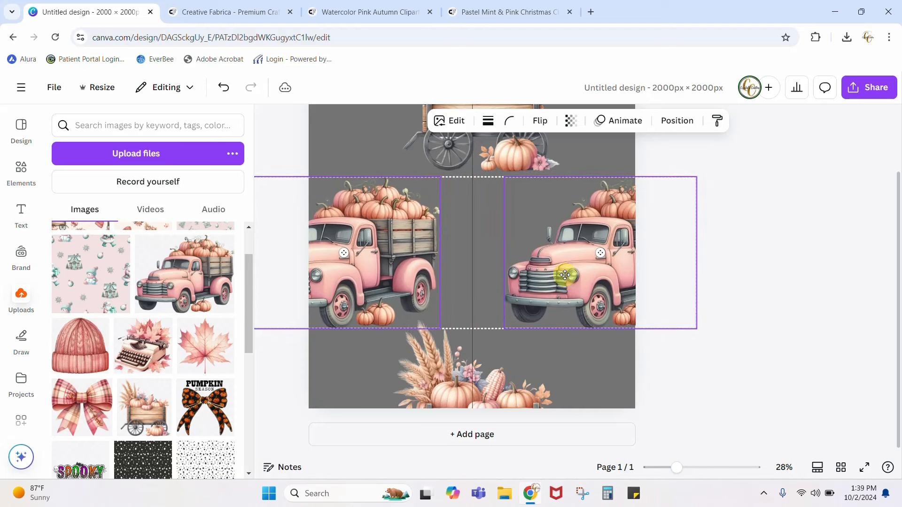
left_click(770, 348)
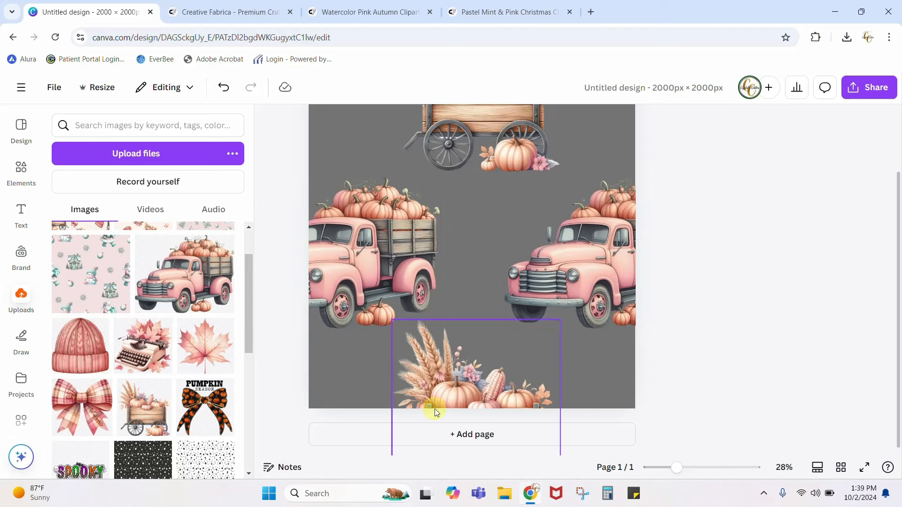
Step: Check the horizontal alignment of the two pumpkin wagons in their position settings
left_click(503, 126)
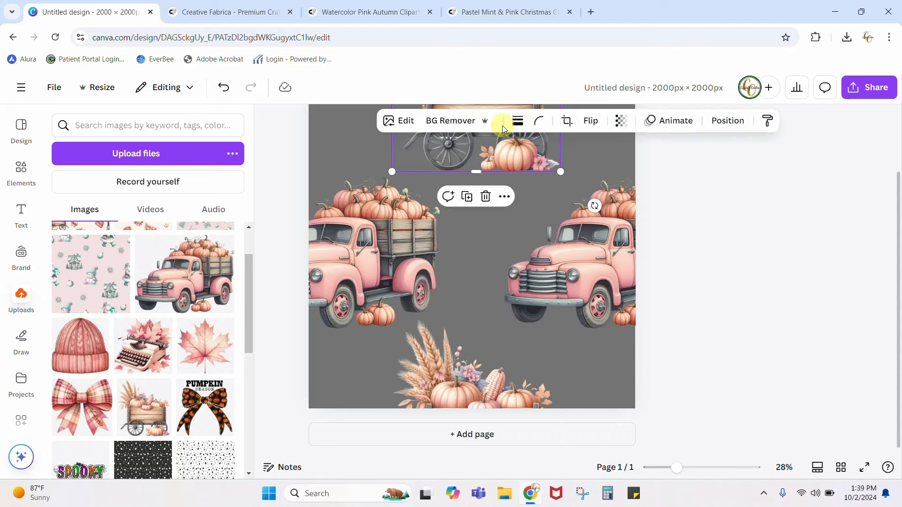
left_click(460, 368, "shift")
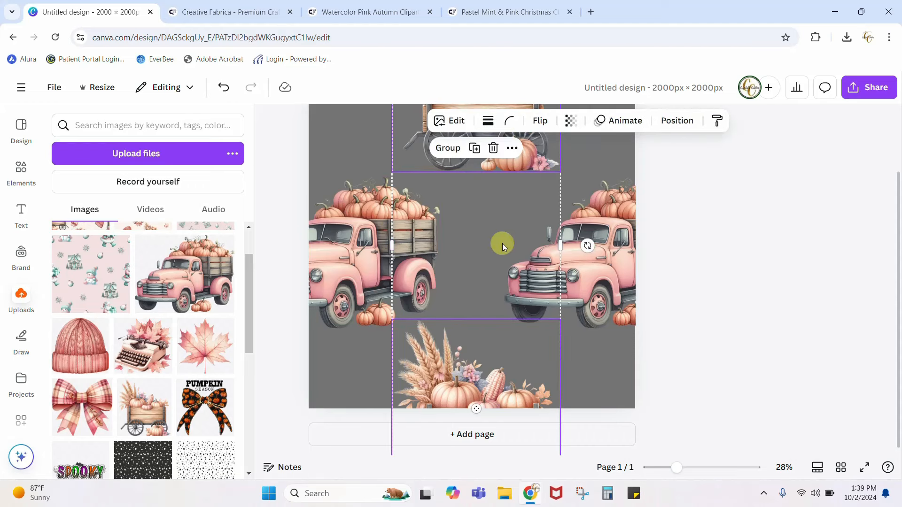
left_click(677, 121)
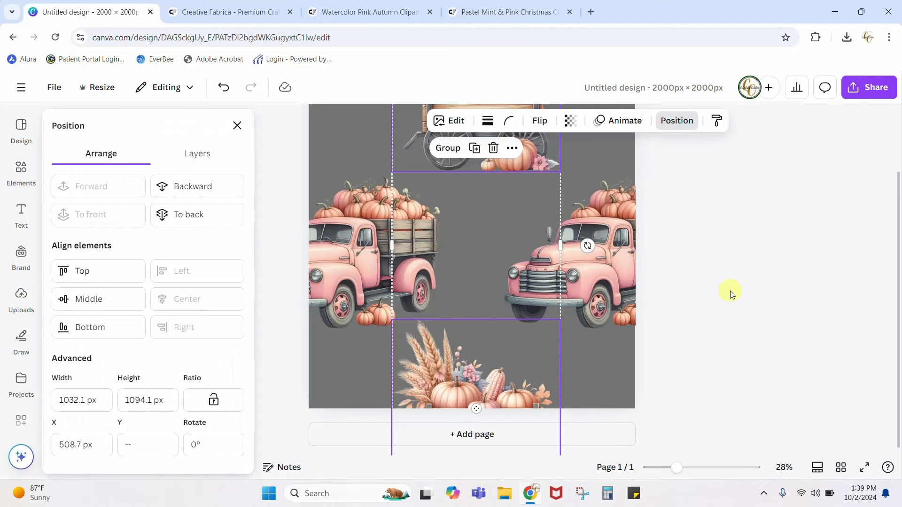
left_click(751, 298)
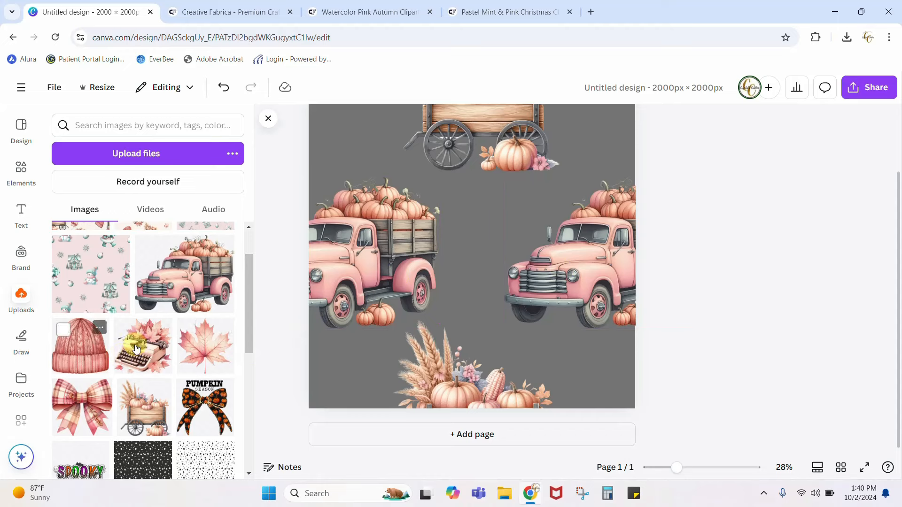
Step: Add two small copies of the uploaded pink knit hat, one tilted above the left truck and one tilted between the trucks
left_click(78, 348)
left_click_drag(588, 360, 441, 157)
left_click(80, 347)
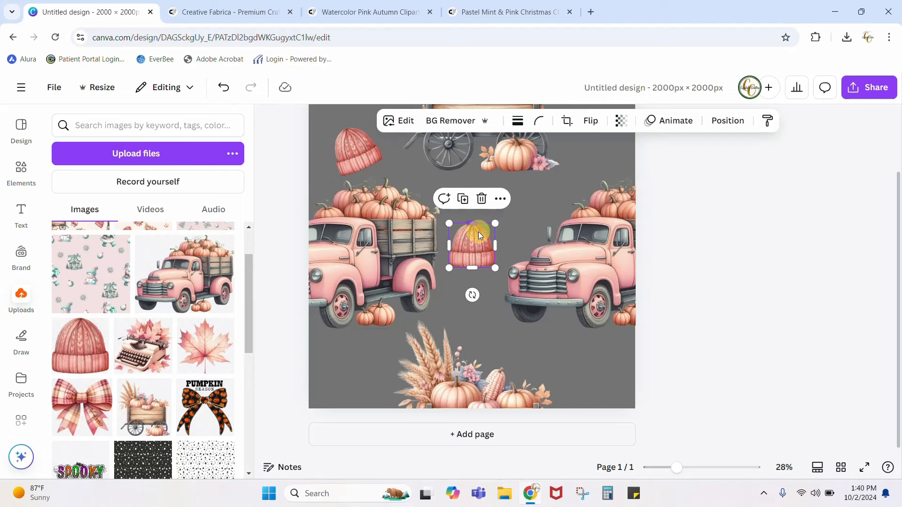
left_click_drag(461, 293, 443, 285)
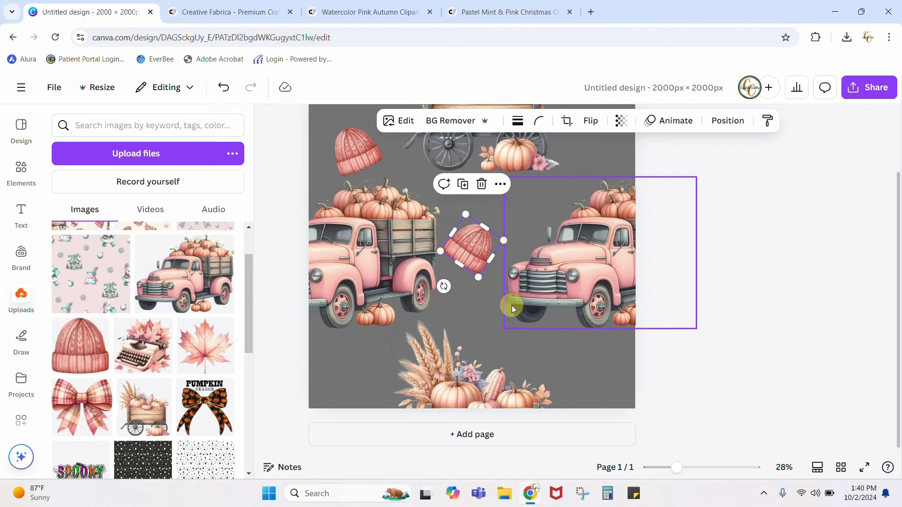
Step: Duplicate the tilted middle hat and place the copy below the right truck, beside the lower wagon
right_click(464, 253)
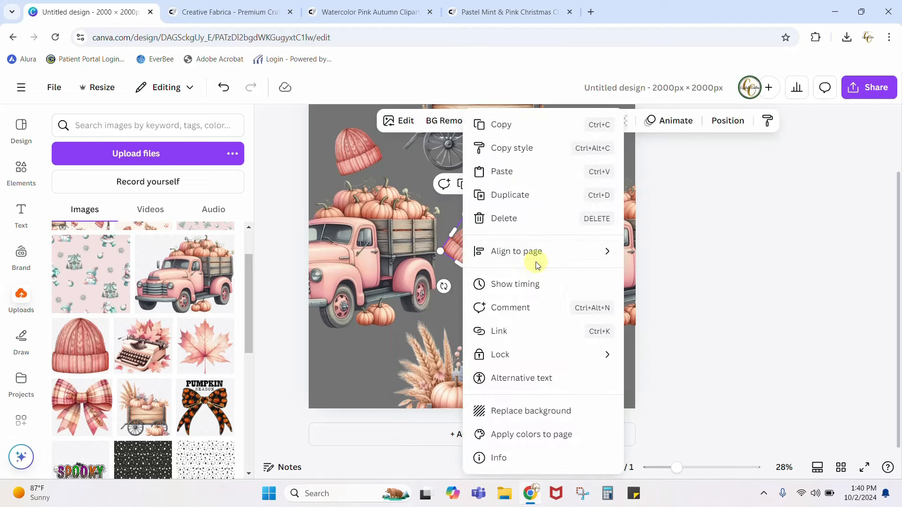
left_click(515, 195)
left_click_drag(481, 244, 591, 360)
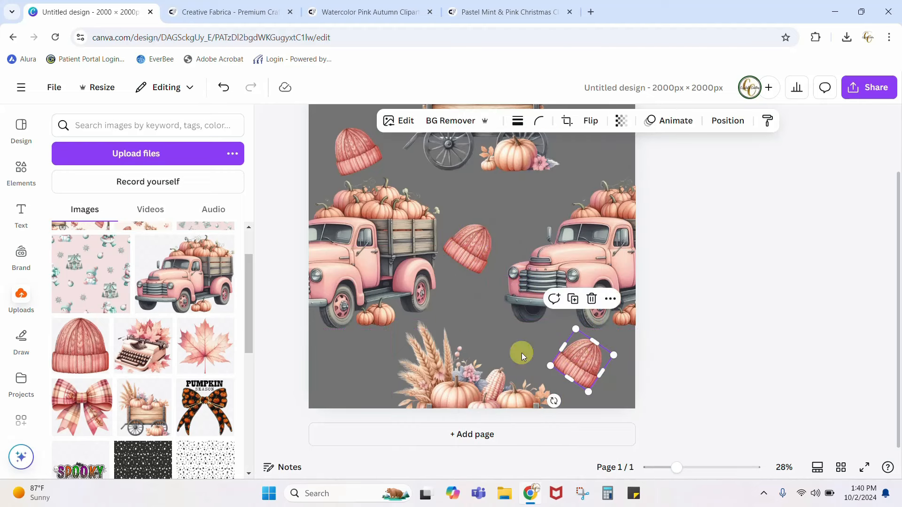
left_click(147, 350)
key("Delete")
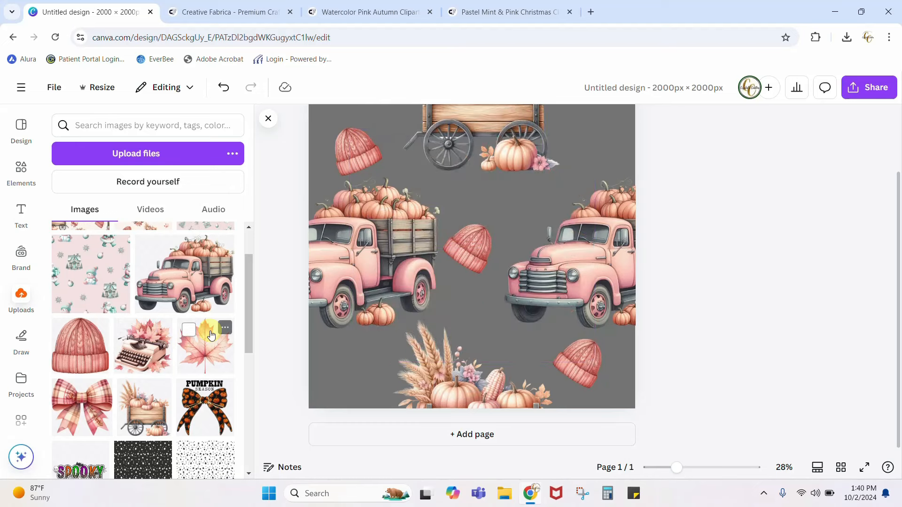
Step: Add the uploaded pink plaid bow, shrink it, place it to the right of the upper wagon and tilt it clockwise
left_click(93, 410)
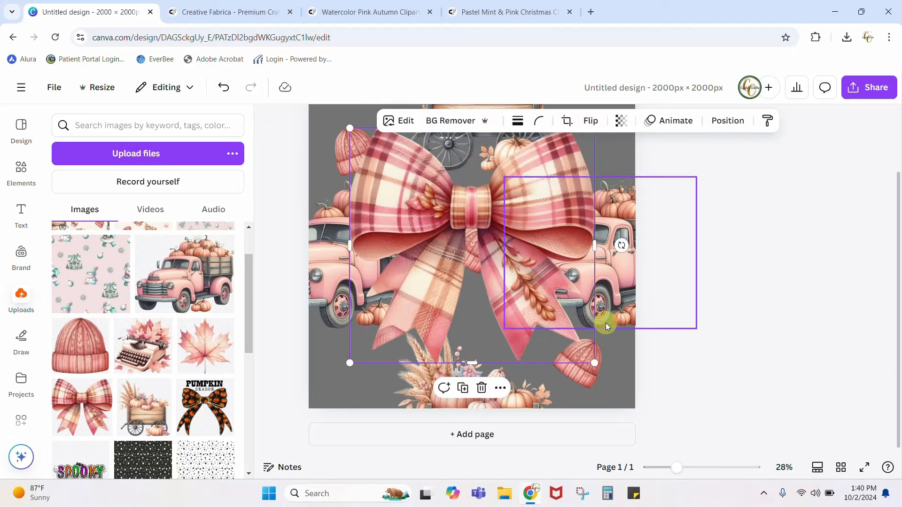
left_click_drag(592, 359, 604, 178)
scroll(821, 310, "up", 1)
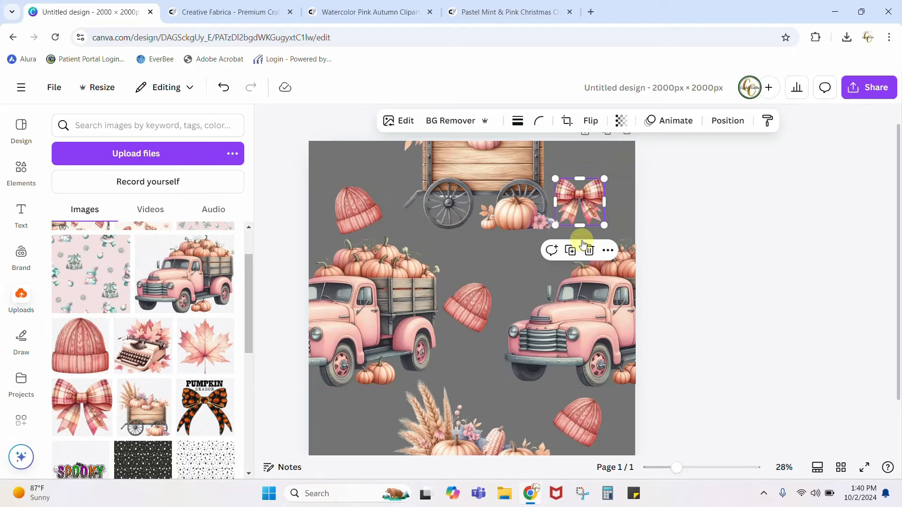
left_click_drag(589, 215, 601, 202)
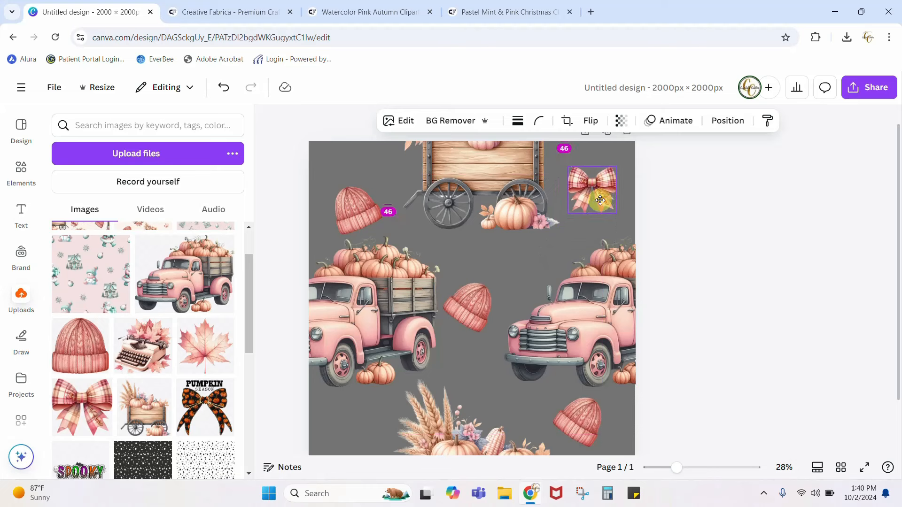
scroll(727, 261, "up", 1)
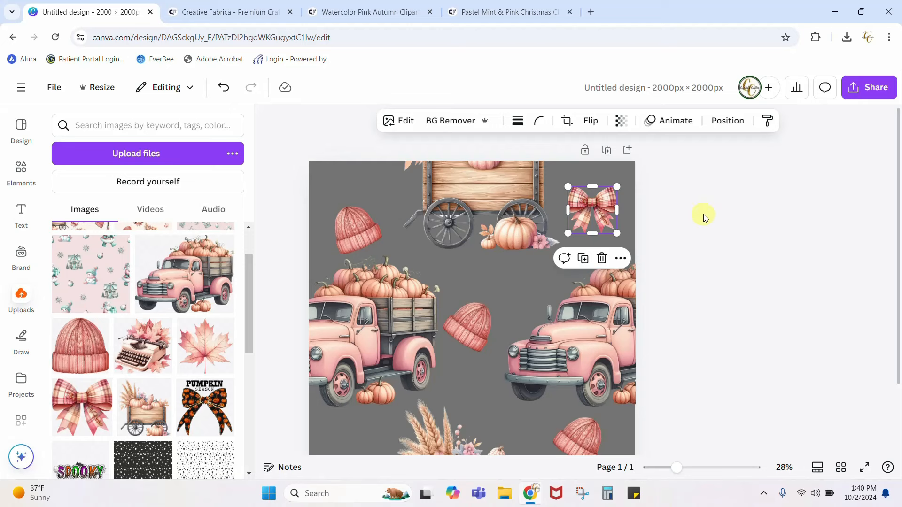
left_click(726, 272)
left_click(601, 206)
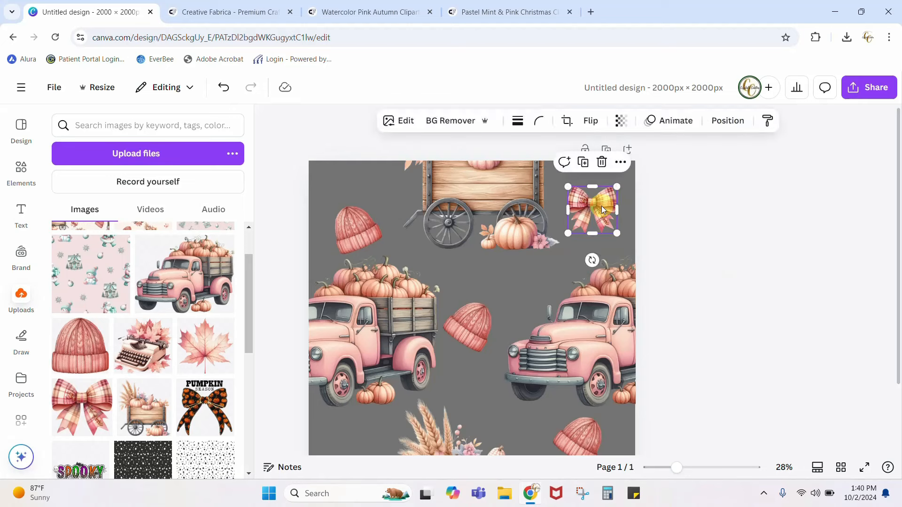
left_click_drag(593, 260, 571, 254)
Step: Duplicate the tilted plaid bow and place the copy in the page's lower-left corner beside the lower wagon
right_click(589, 211)
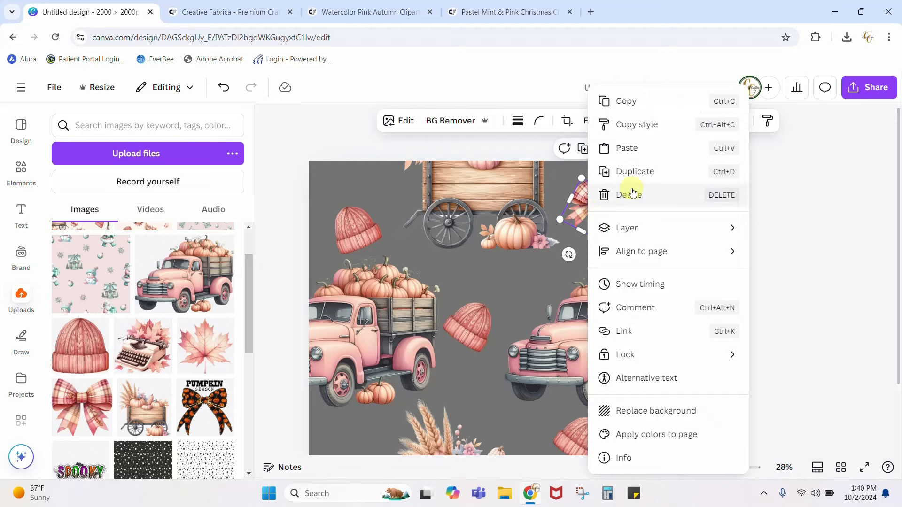
left_click(632, 174)
left_click_drag(594, 210, 344, 448)
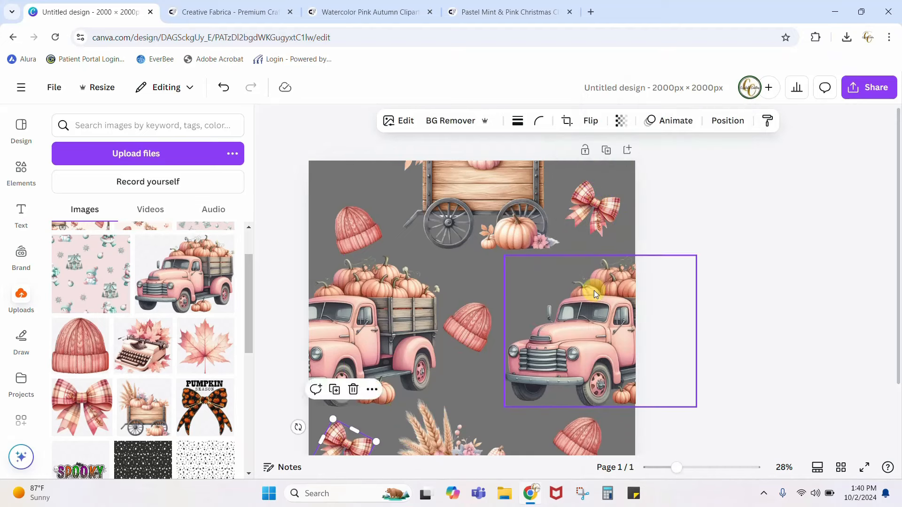
scroll(594, 294, "down", 2)
mouse_move(346, 370)
left_mouse_down()
mouse_move(347, 393)
mouse_move(333, 383)
mouse_move(352, 370)
left_mouse_up()
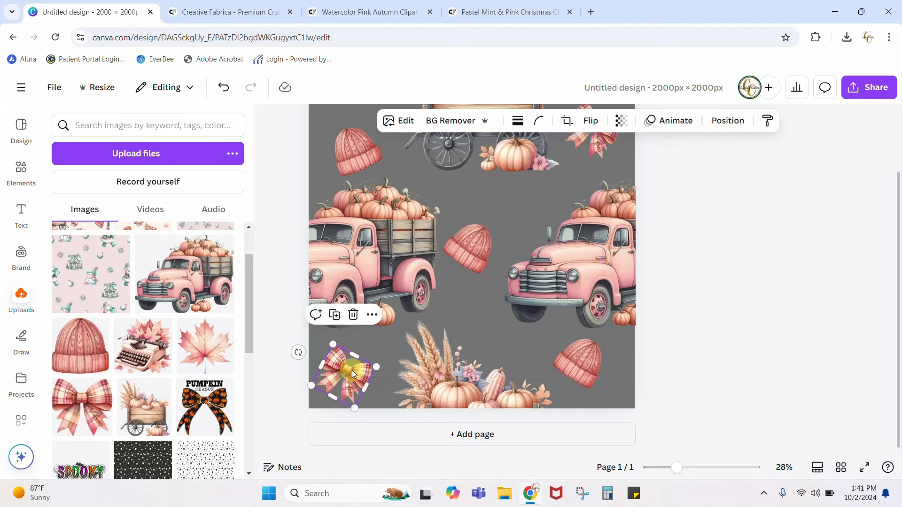
Step: Nudge the middle hat slightly up and to the right to balance the gap between the two trucks
mouse_move(481, 249)
left_mouse_down()
mouse_move(491, 241)
mouse_move(485, 244)
left_mouse_up()
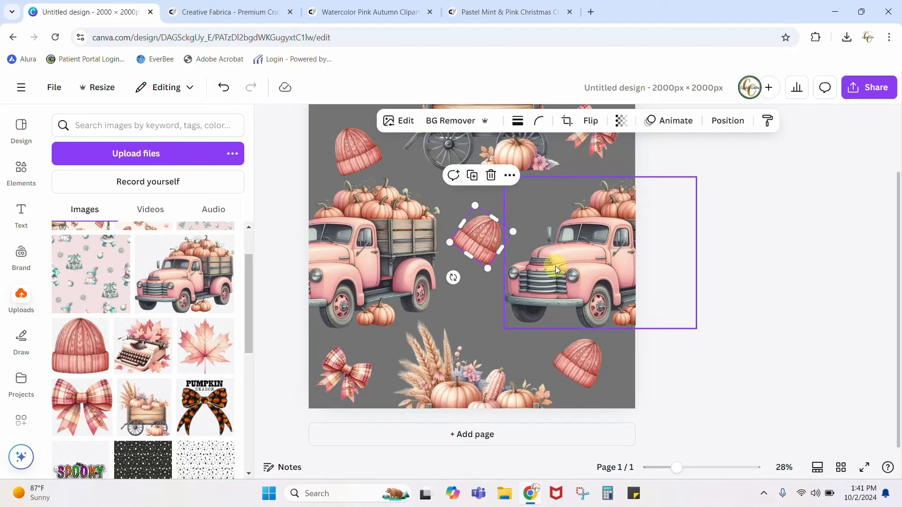
left_click(723, 348)
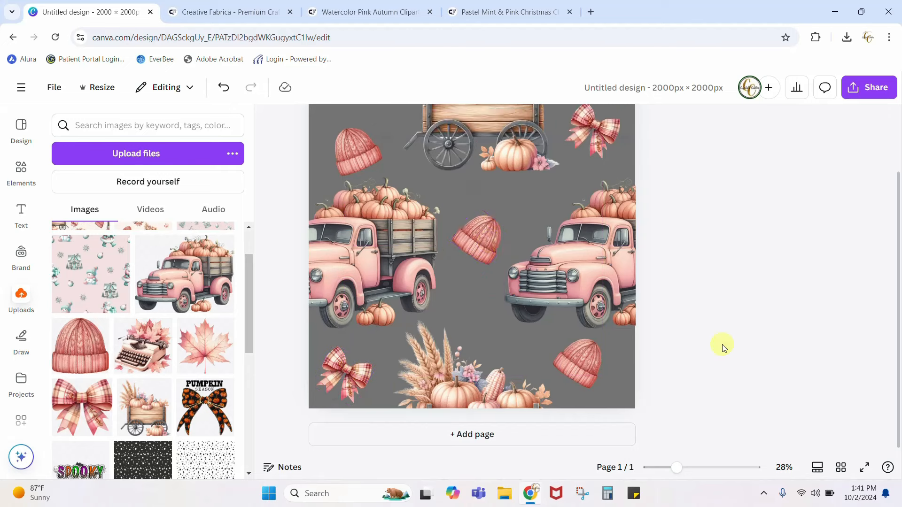
scroll(727, 316, "up", 2)
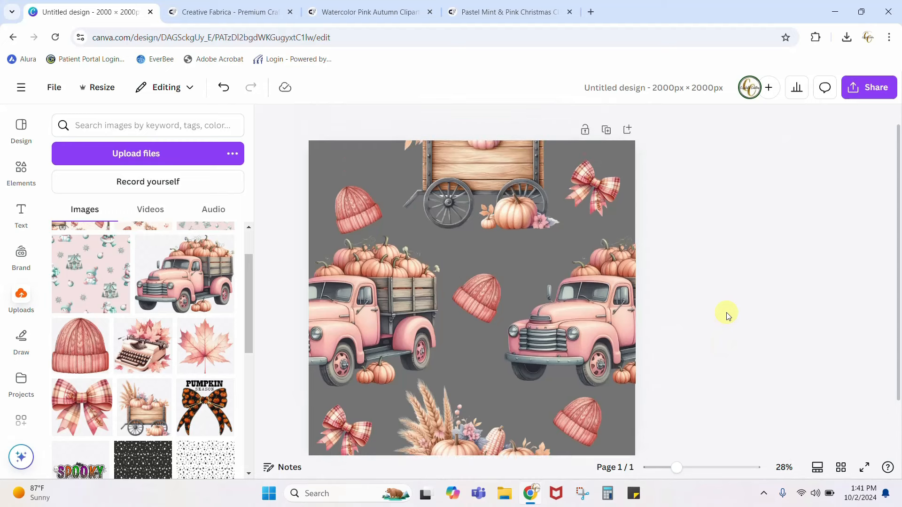
scroll(727, 316, "down", 2)
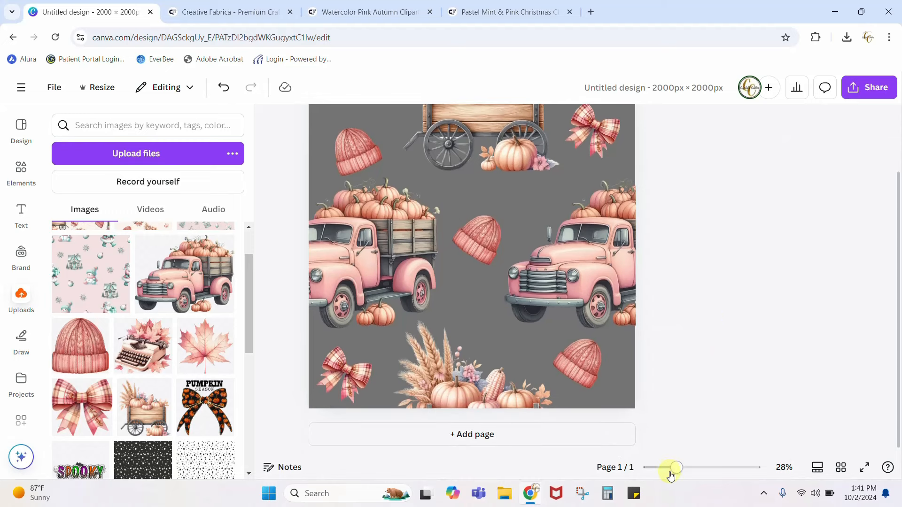
left_click_drag(671, 474, 668, 468)
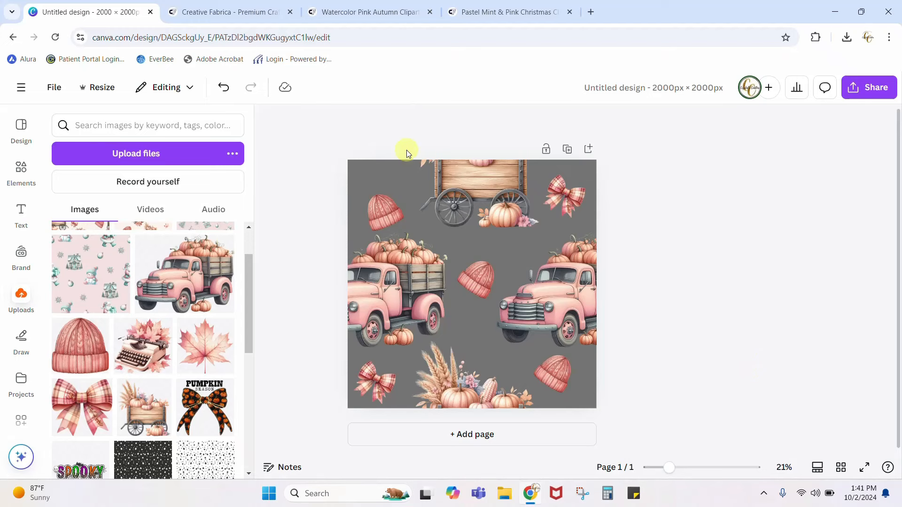
Step: Change the page background to the light beige photo colour taken from the pink truck
left_click(378, 167)
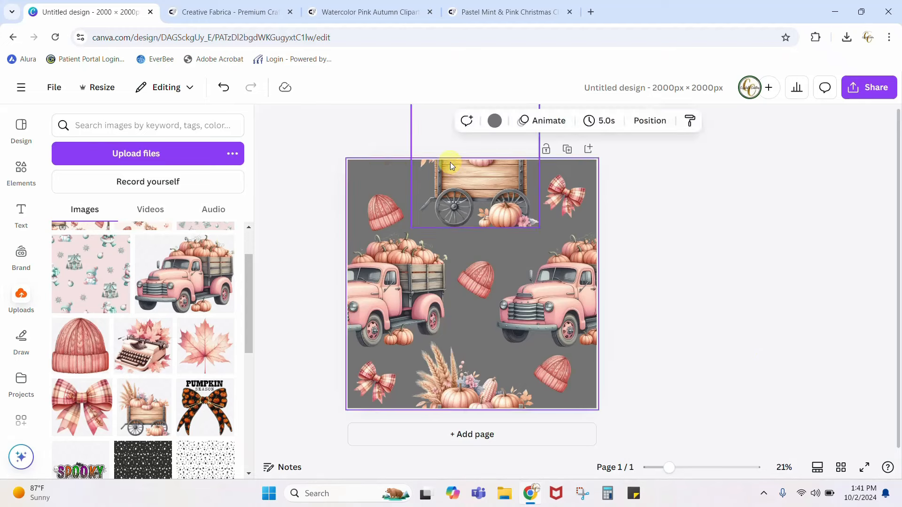
left_click(496, 123)
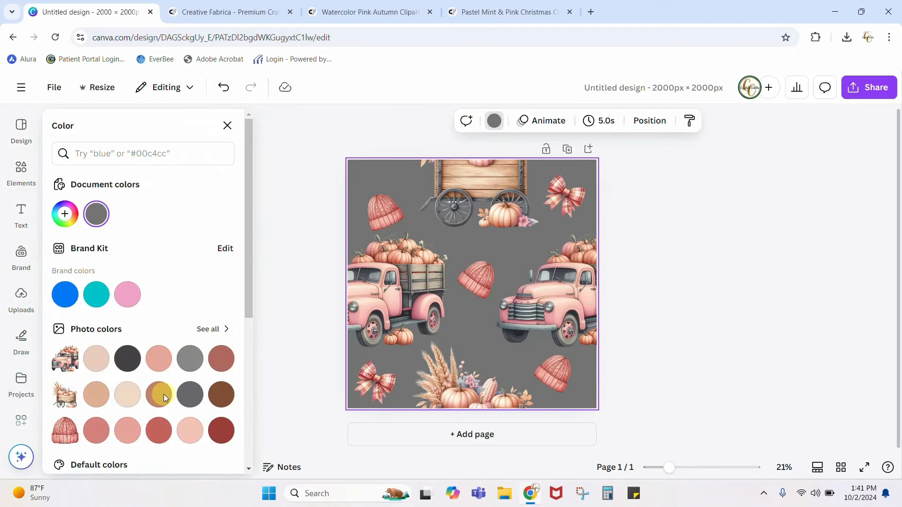
left_click(101, 364)
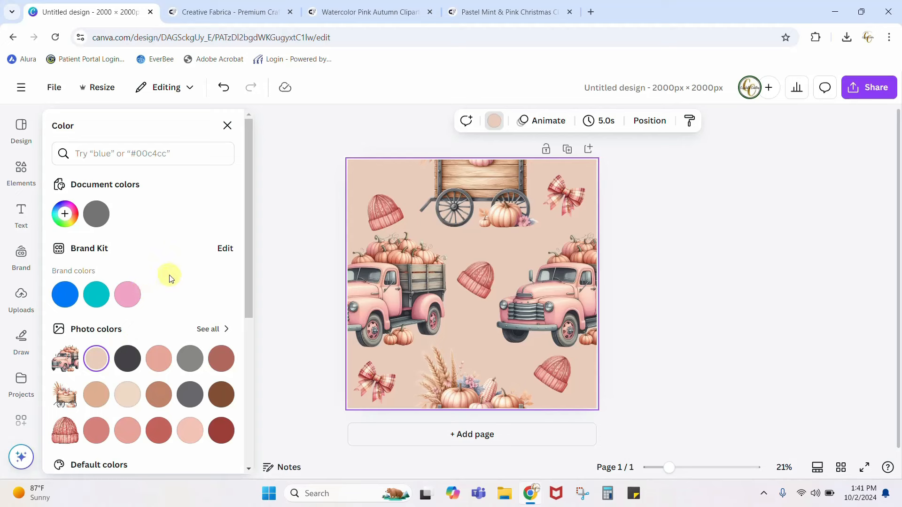
left_click(493, 123)
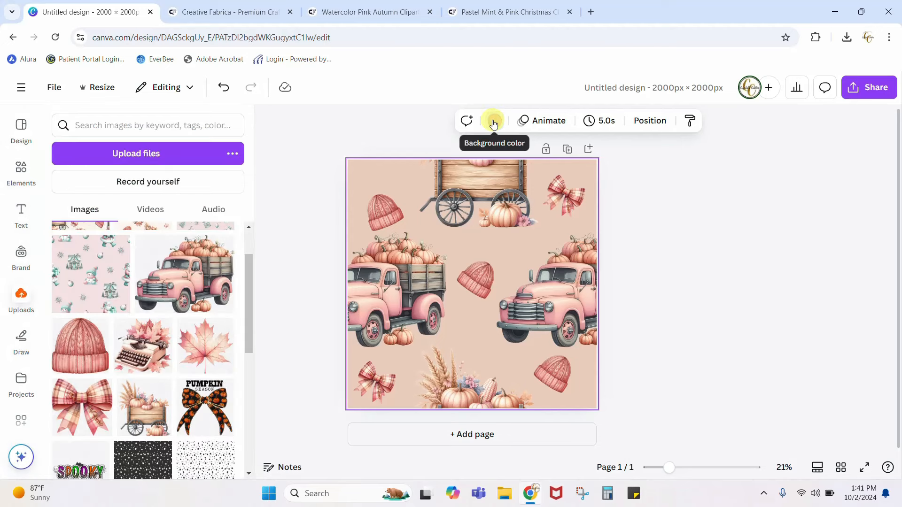
Step: Lighten the beige page background to the pale cream shade #FEEEE3
left_click(494, 123)
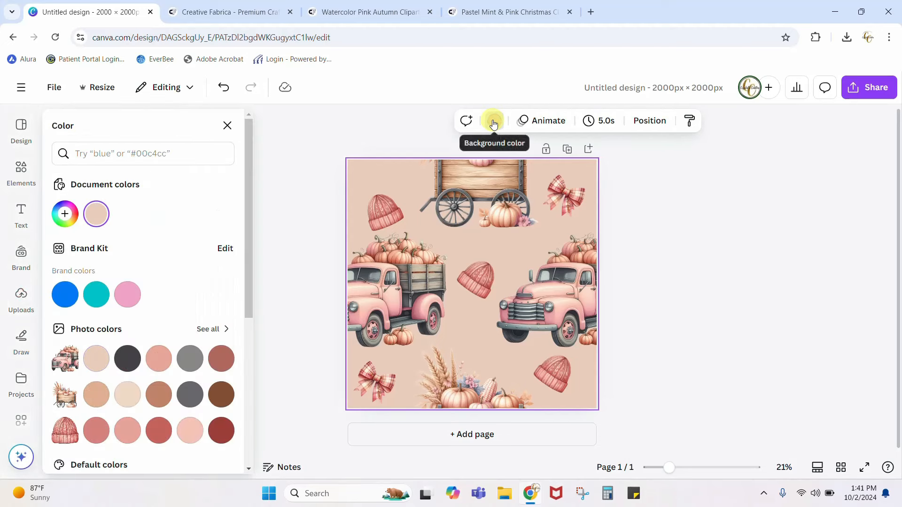
left_click(96, 217)
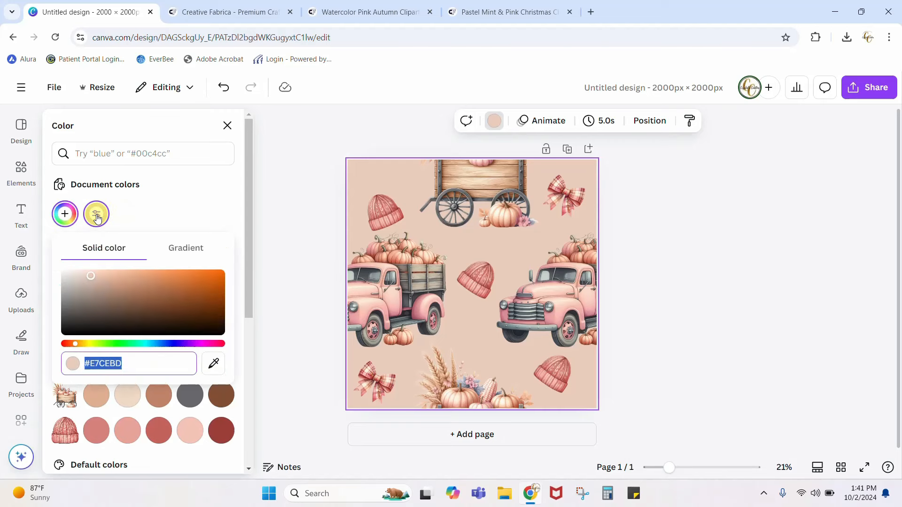
left_click(91, 279)
left_click_drag(91, 279, 80, 275)
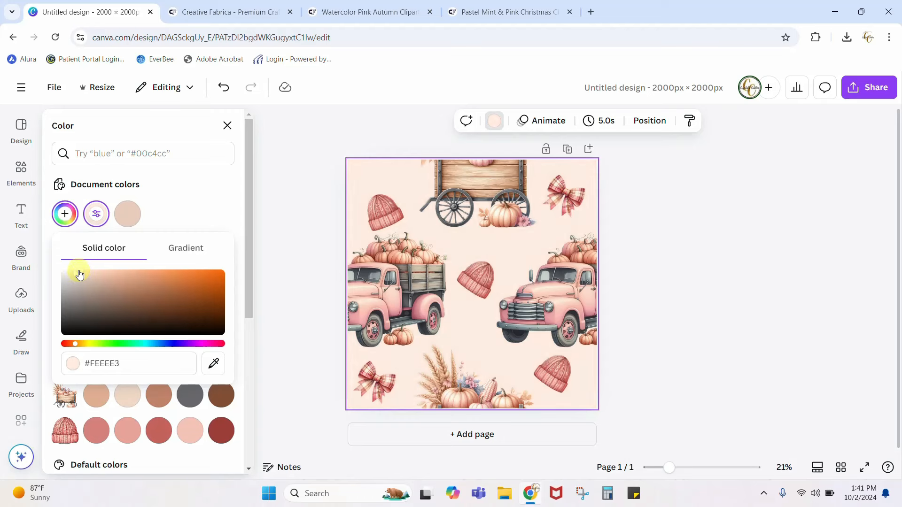
left_click(709, 309)
left_click(710, 311)
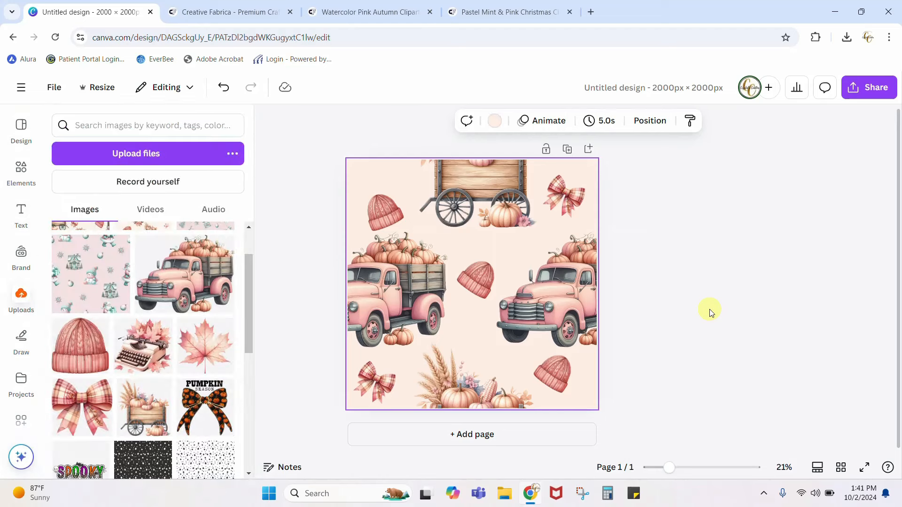
Step: Select all clipart elements on the page and group them together
left_click_drag(324, 128, 646, 435)
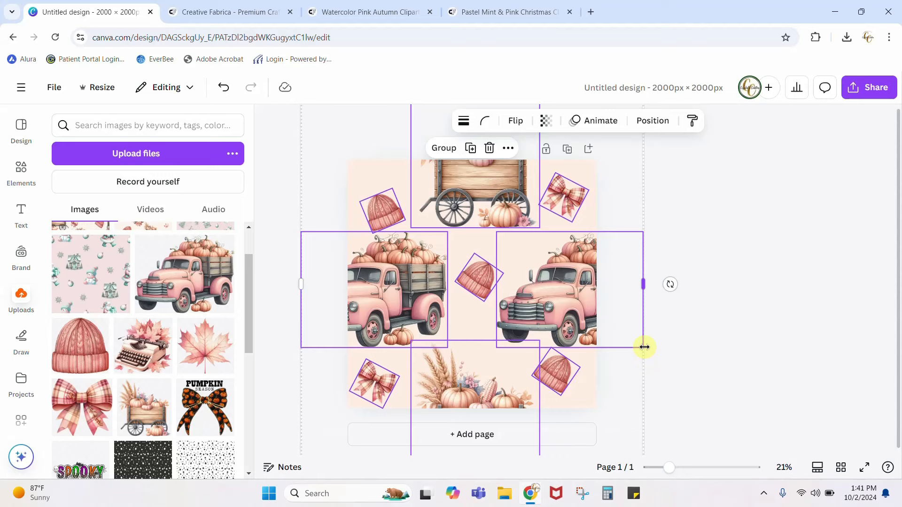
key("ctrl+g")
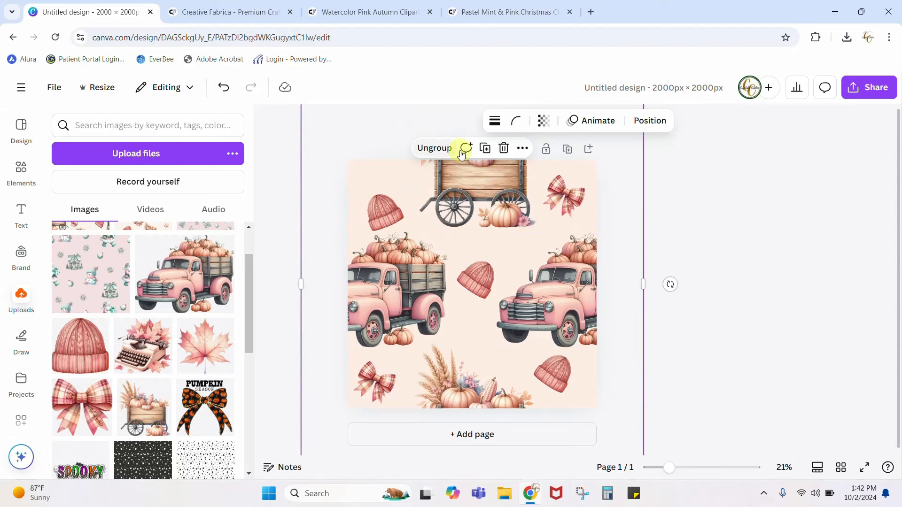
left_click(814, 351)
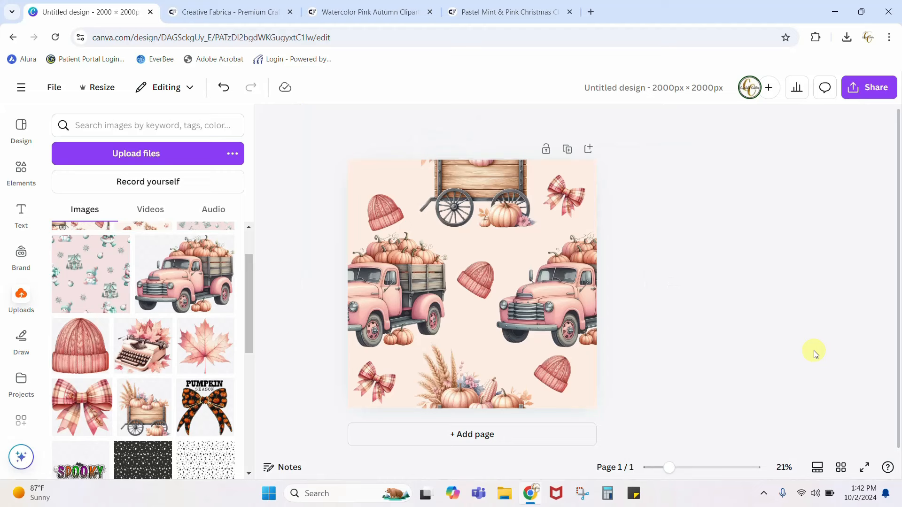
Step: Download the finished pattern tile as a JPG at 2,000 × 2,000 px with quality 80
left_click(870, 92)
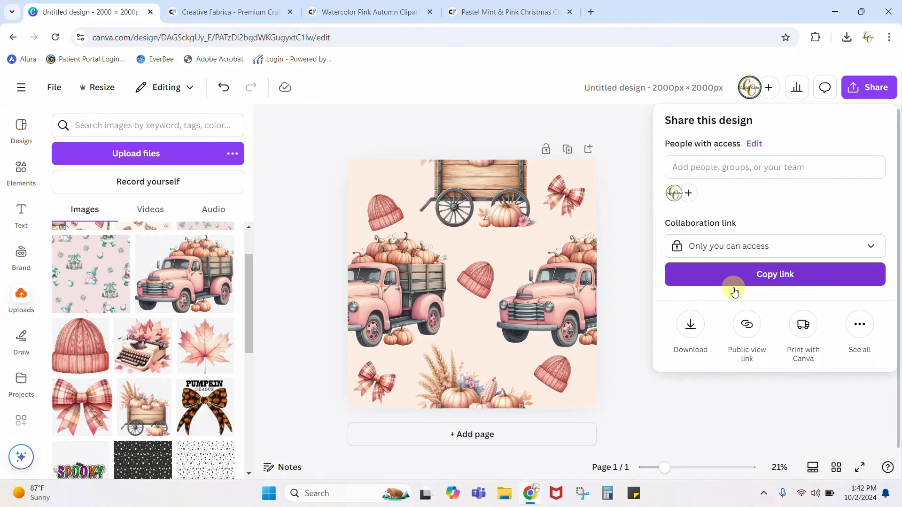
left_click(690, 325)
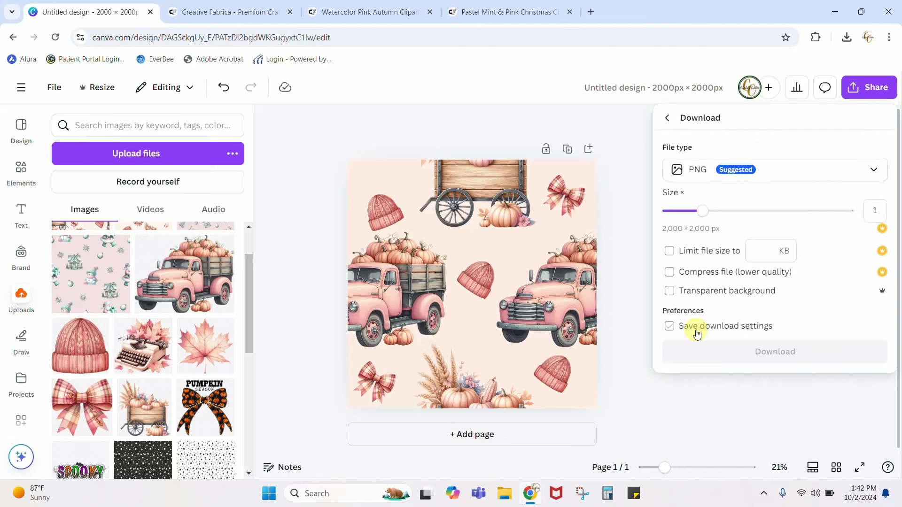
left_click(733, 170)
left_click(737, 208)
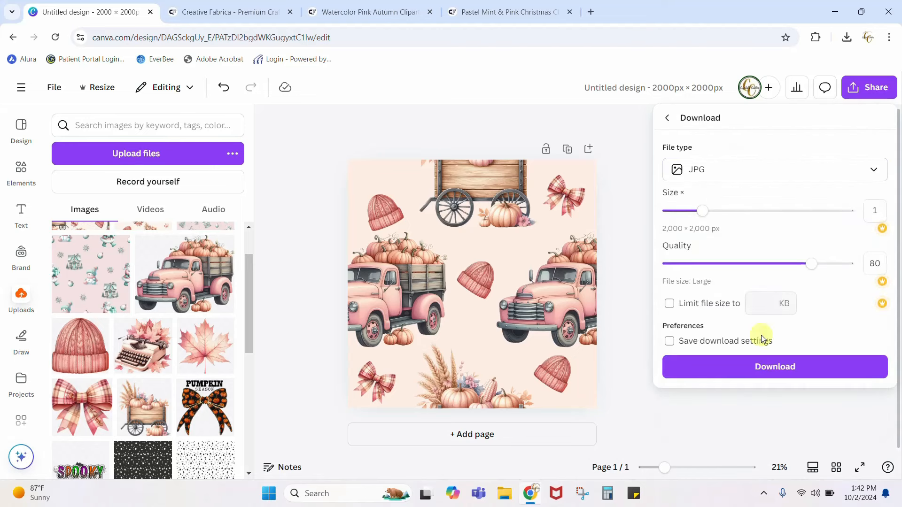
left_click(763, 371)
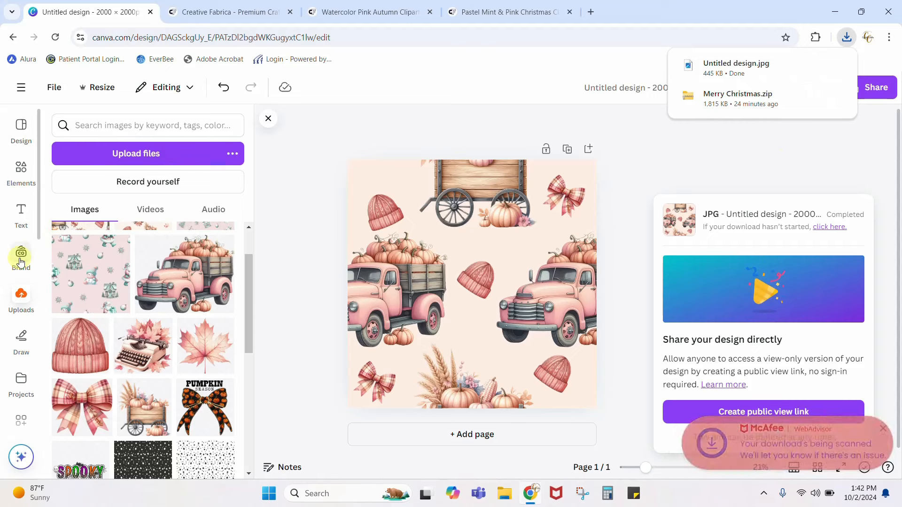
Step: Upload the downloaded JPG "Untitled design" from the Downloads folder to the image uploads
left_click(16, 294)
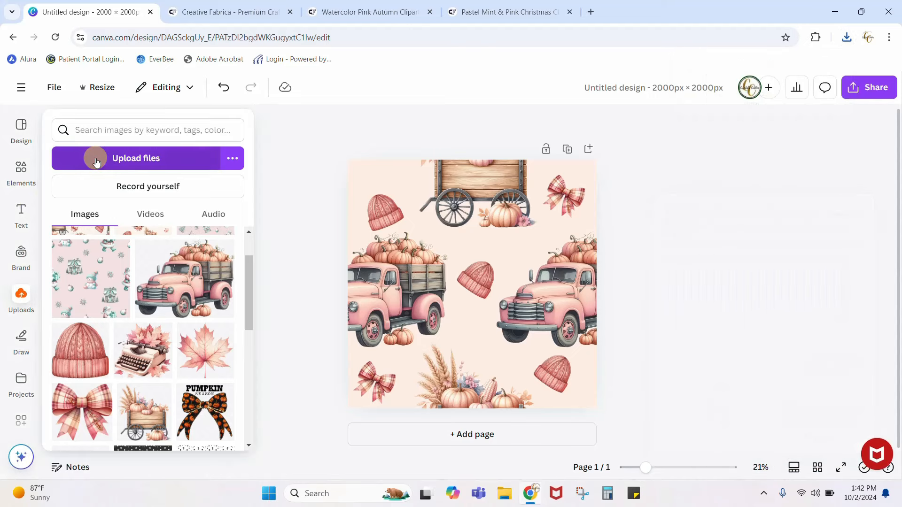
left_click(96, 161)
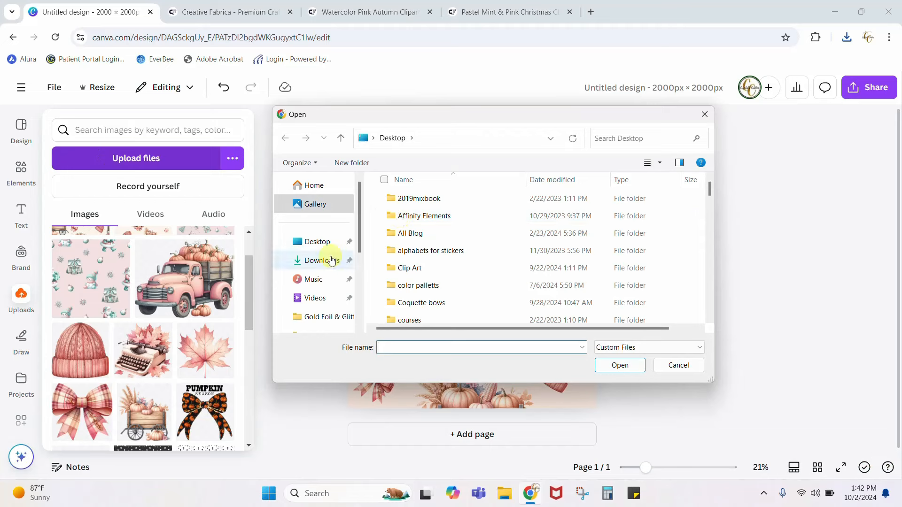
left_click(329, 260)
left_click(414, 212)
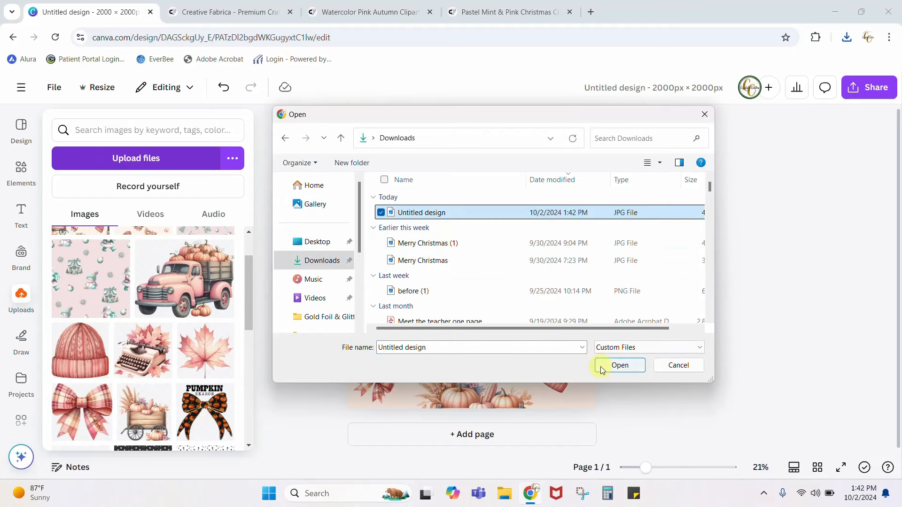
left_click(615, 366)
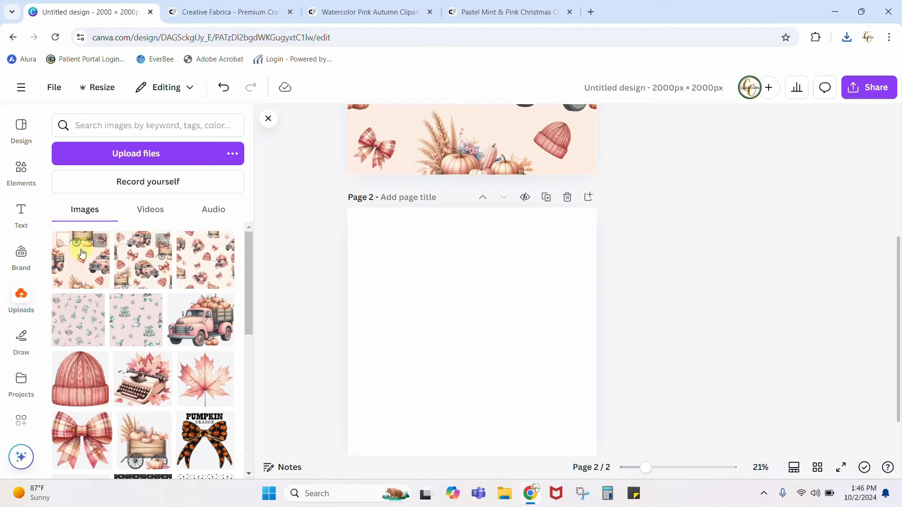
Step: Place the uploaded pattern tile on page 2, shrink it to about a third of the page width, and set a duplicate flush beside it
left_click(82, 266)
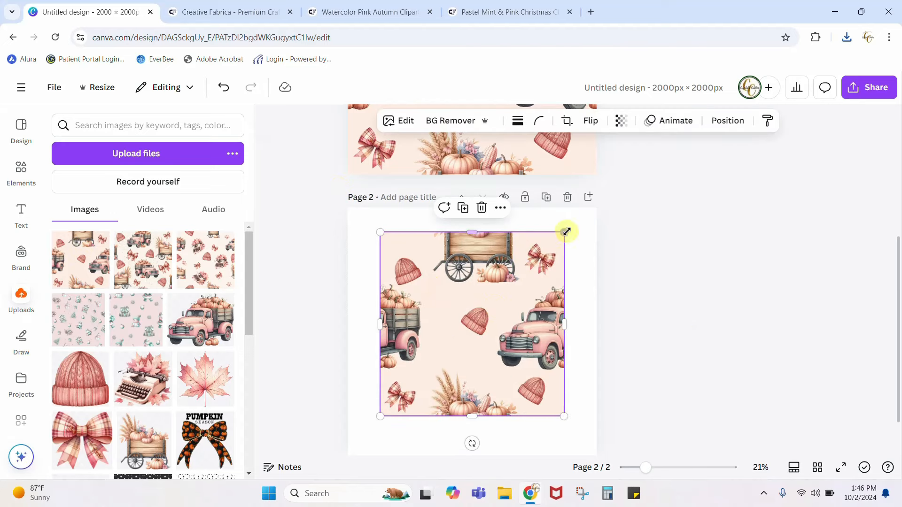
left_click_drag(564, 232, 483, 258)
right_click(413, 240)
left_click(483, 188)
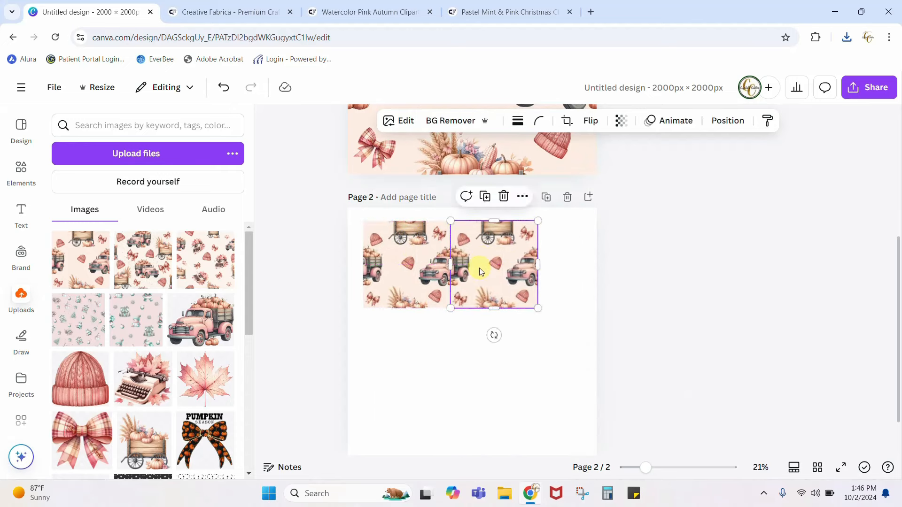
Step: Duplicate the tile twice more and align the copies beneath the first row to form a 2 × 2 grid on page 2
right_click(492, 282)
left_click(546, 197)
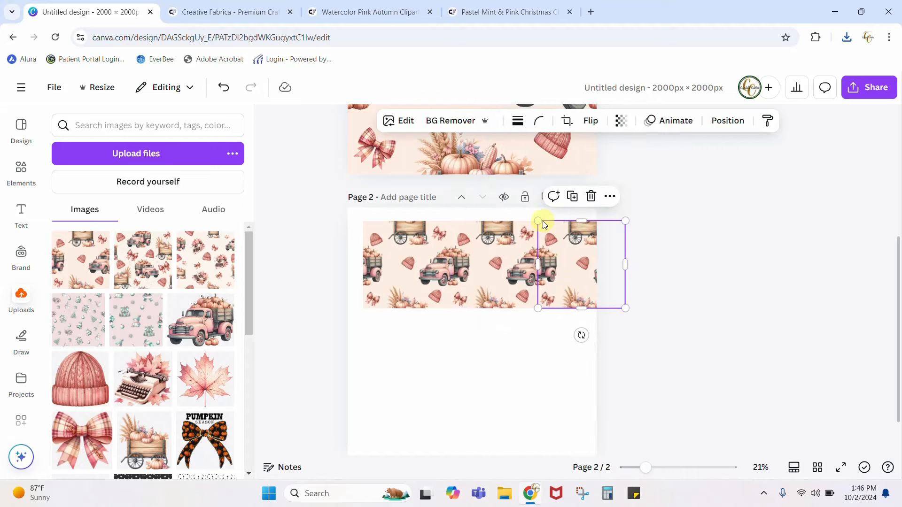
left_click_drag(568, 265, 484, 344)
right_click(506, 355)
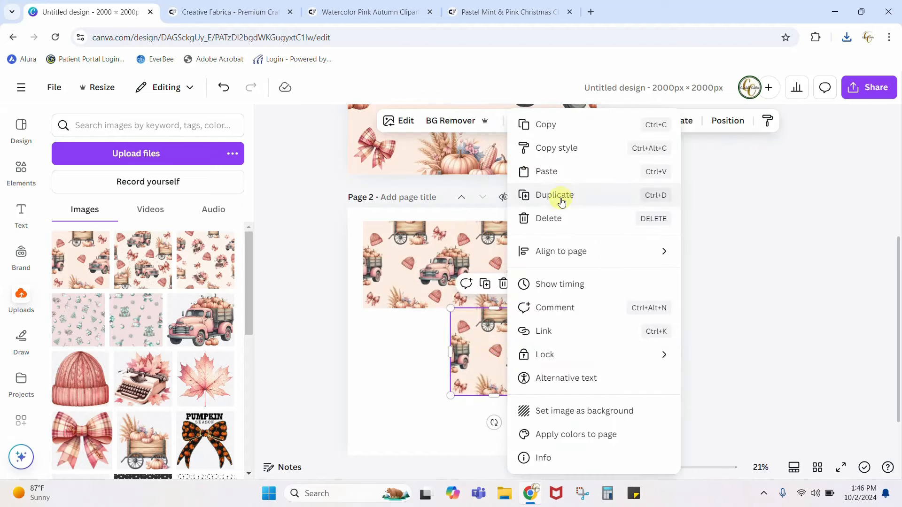
left_click(554, 195)
left_click_drag(485, 417, 418, 339)
left_click(582, 341)
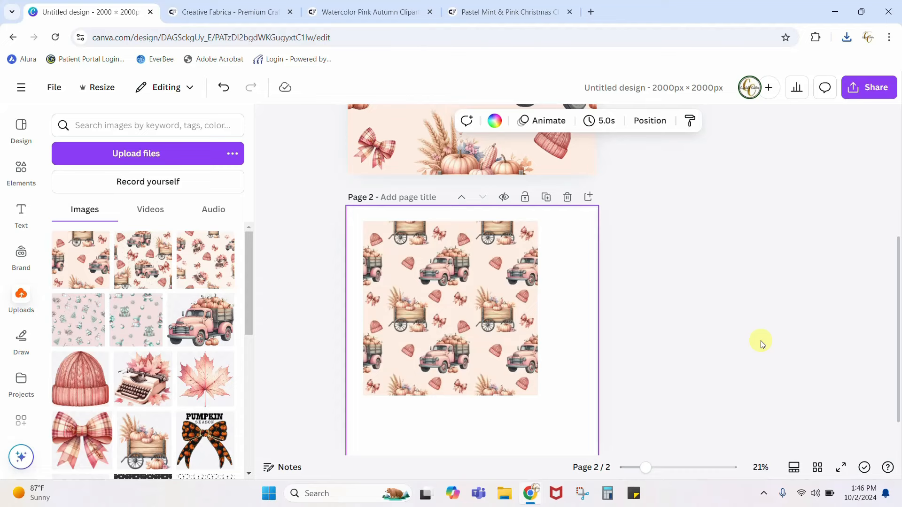
Step: Inspect the seams between the four tiles on page 2 up close and nudge the lower-right tile slightly upward
left_click_drag(646, 470, 684, 472)
scroll(719, 301, "down", 3)
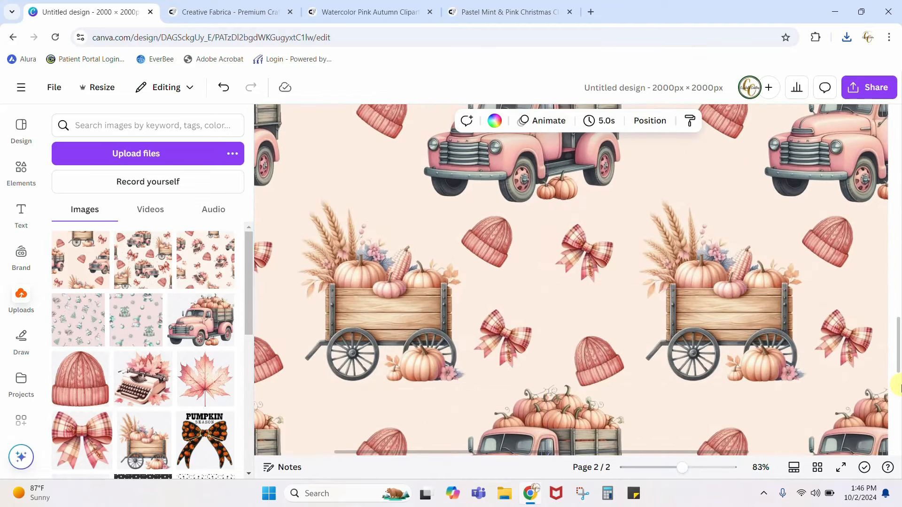
left_click(517, 387)
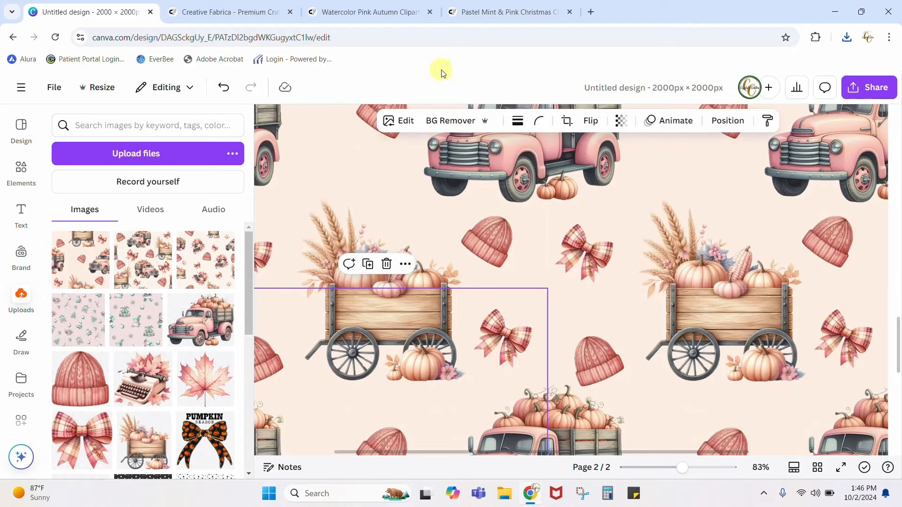
left_click(618, 327)
key("Up")
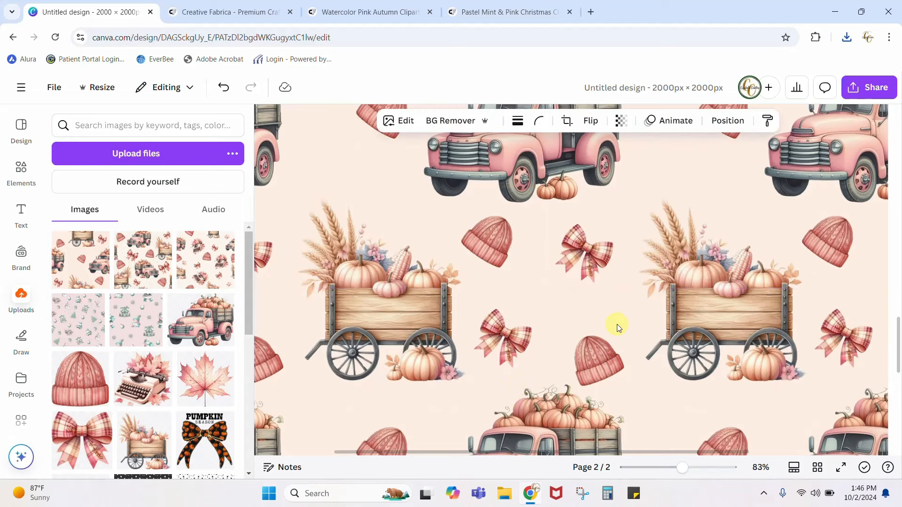
left_click(662, 229)
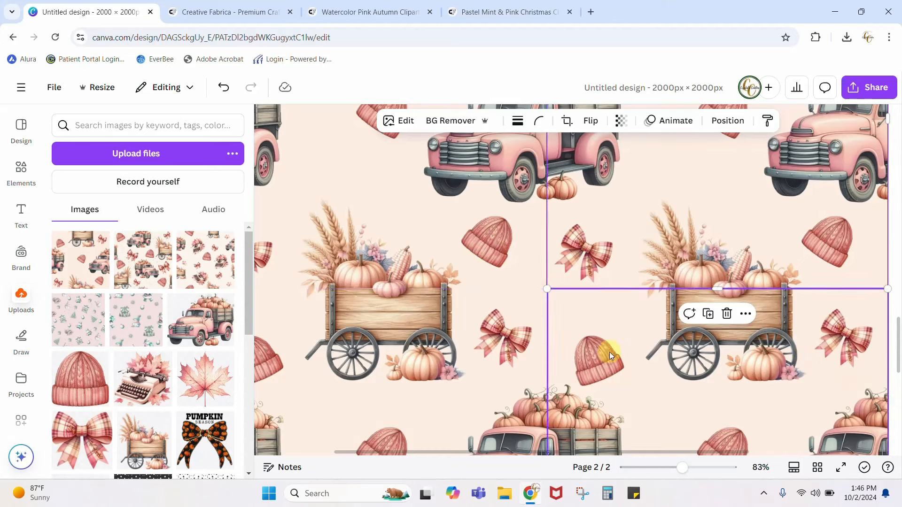
scroll(898, 436, "down", 2)
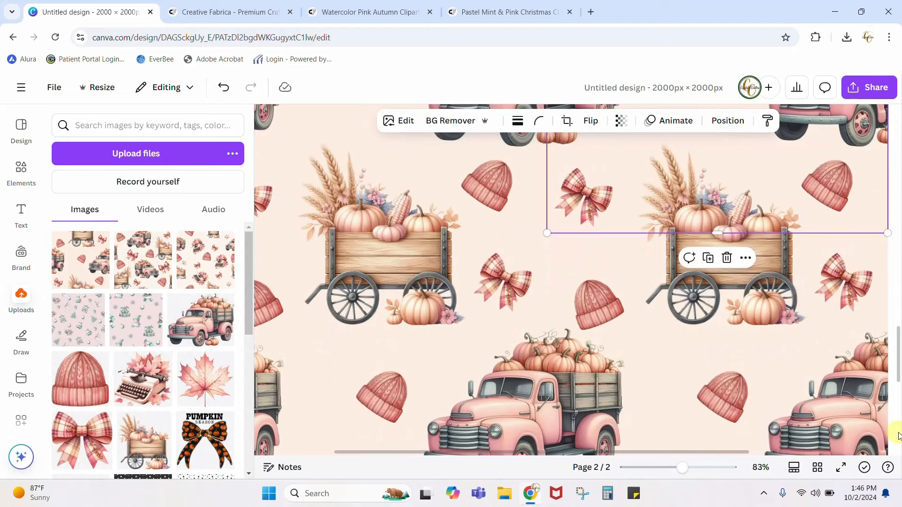
left_click(815, 402)
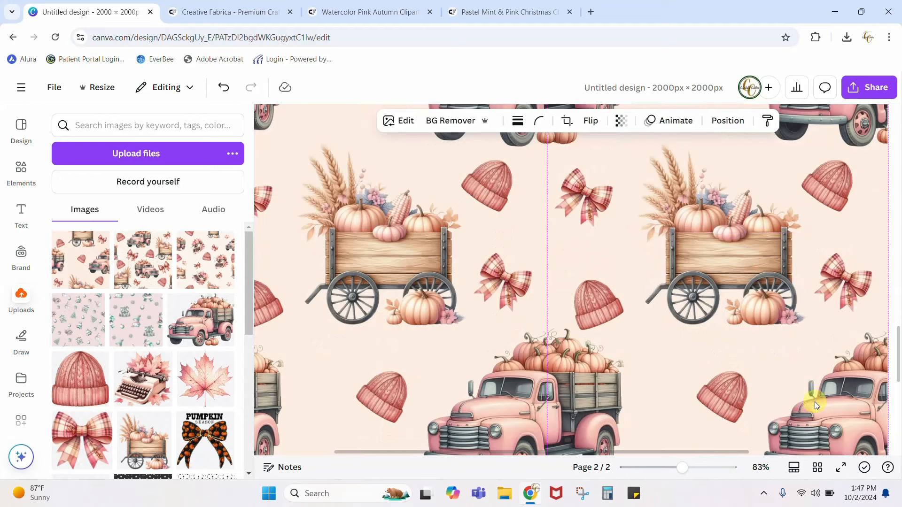
left_click(894, 170)
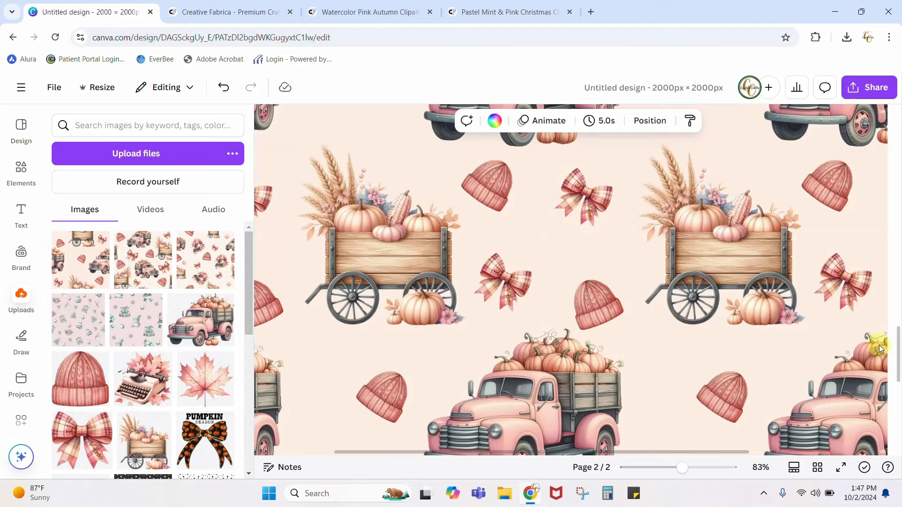
left_click_drag(694, 470, 652, 476)
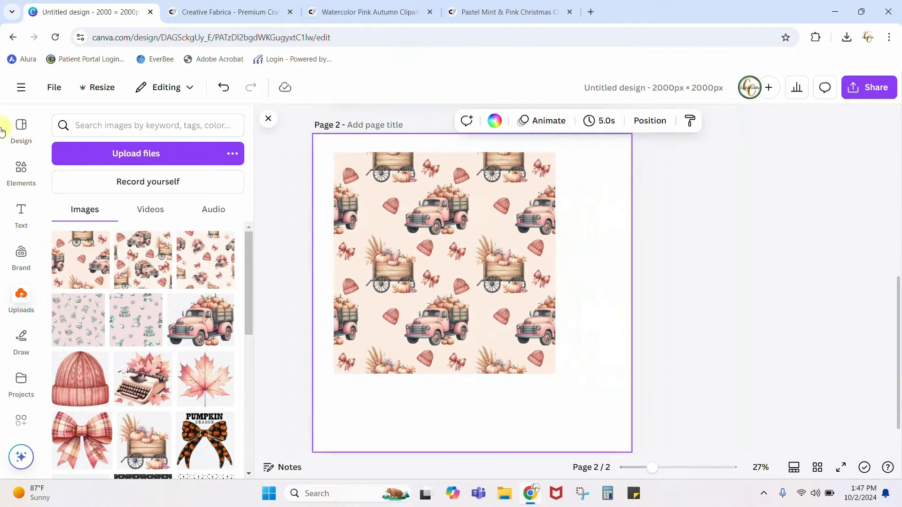
Step: Go to the Canva home page and open the recent design "Merry Christmas"
left_click(20, 92)
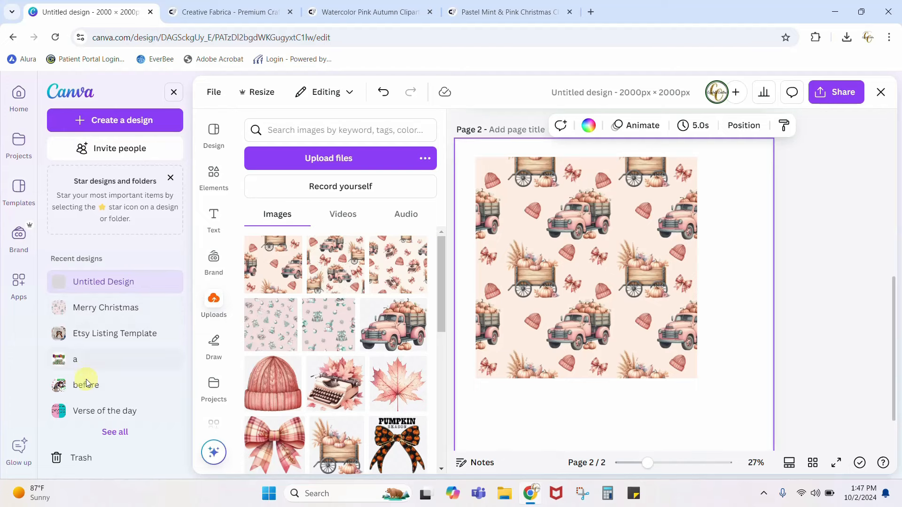
left_click(22, 97)
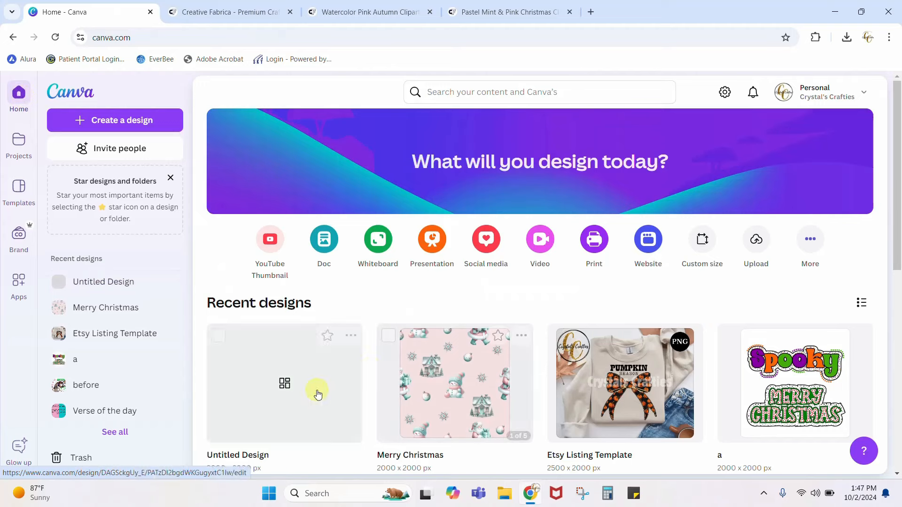
scroll(540, 379, "down", 1)
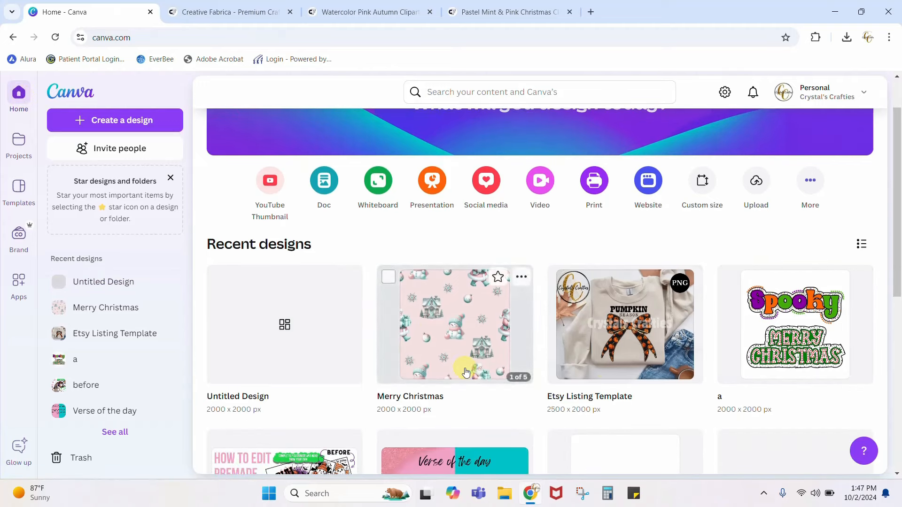
scroll(640, 362, "down", 2)
scroll(650, 351, "up", 3)
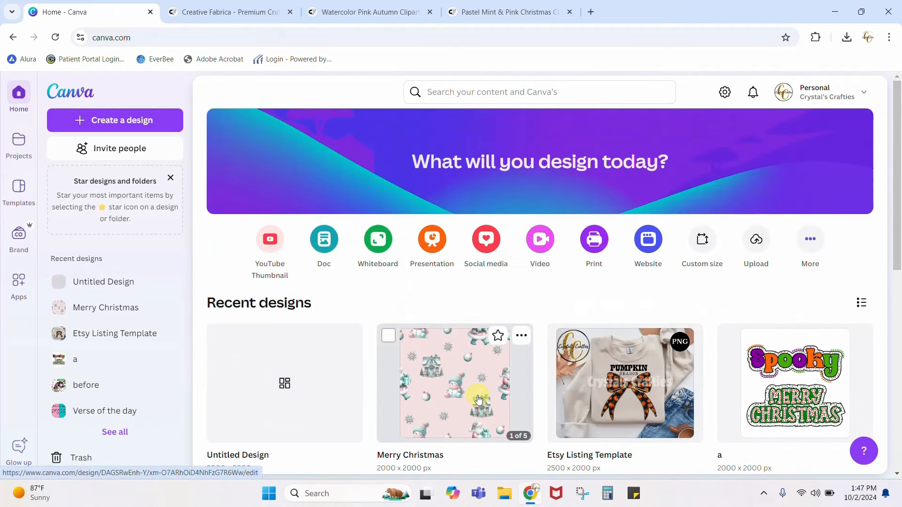
left_click(456, 400)
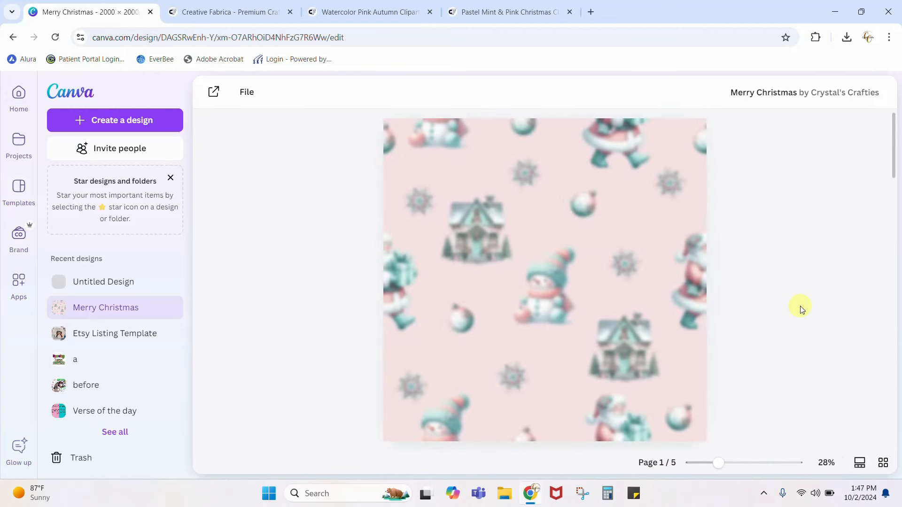
Step: Examine the glitter speckle backgrounds in the Christmas and pink autumn patterns across the design's pages, including close up
scroll(794, 309, "down", 10)
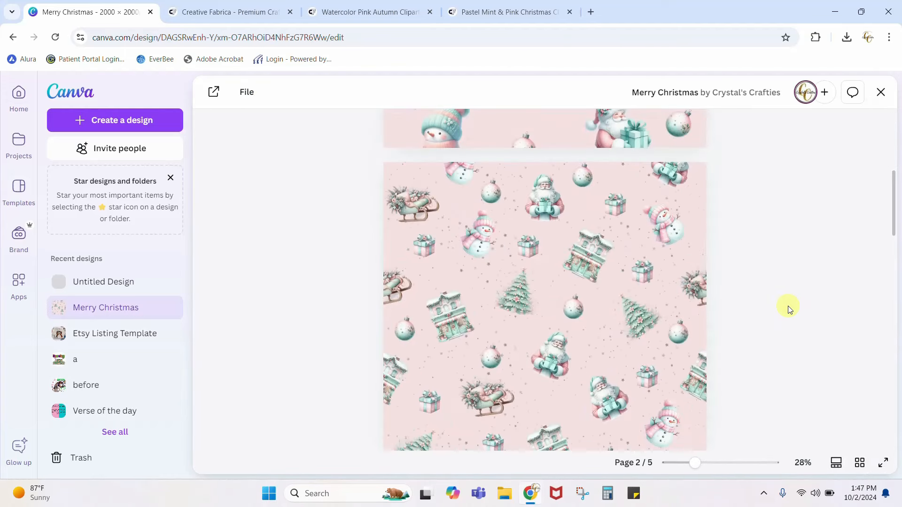
scroll(790, 309, "down", 4)
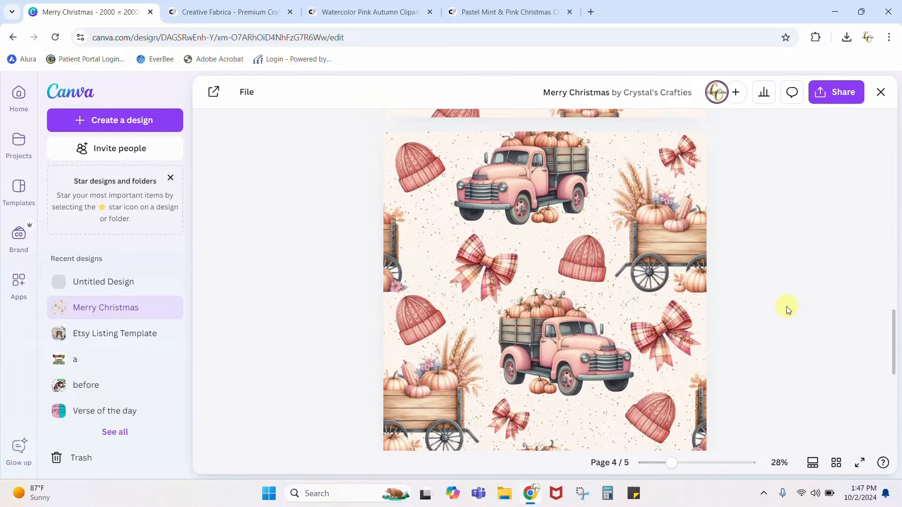
left_click_drag(662, 461, 699, 464)
scroll(728, 337, "down", 8)
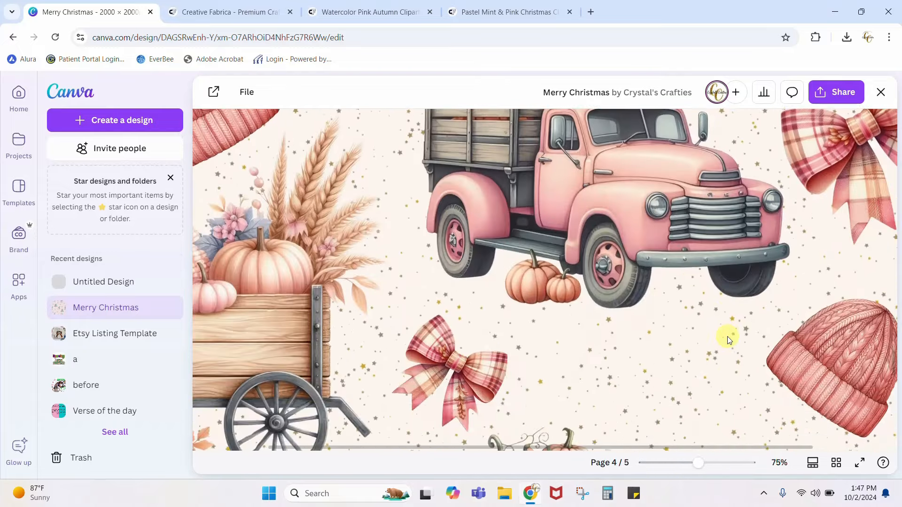
scroll(729, 339, "up", 20)
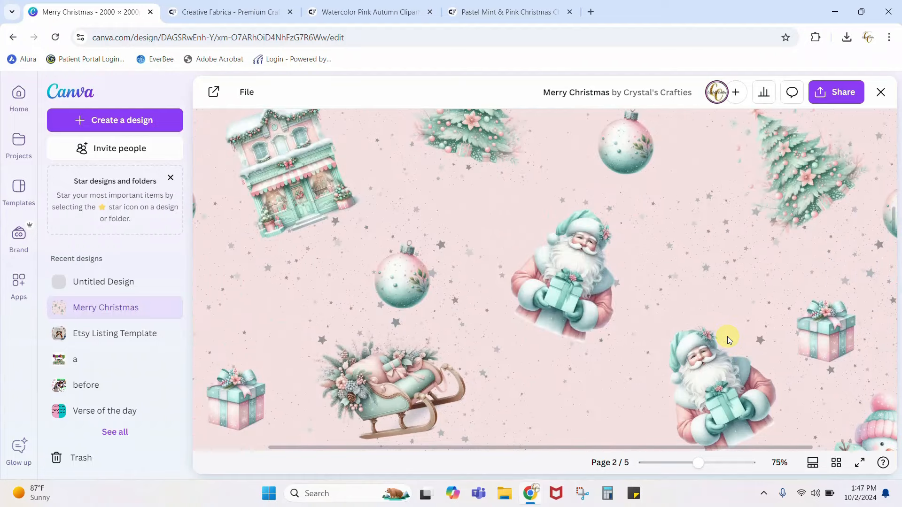
scroll(728, 336, "down", 10)
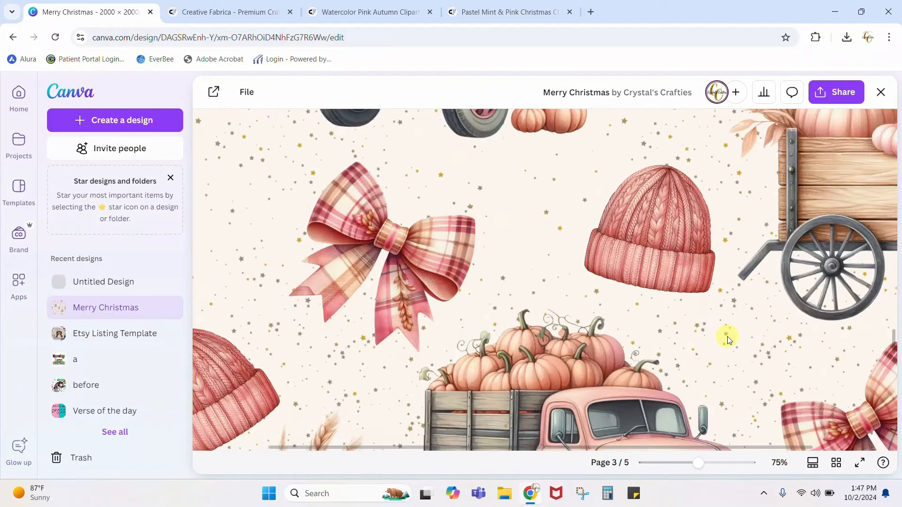
left_click_drag(700, 466, 675, 473)
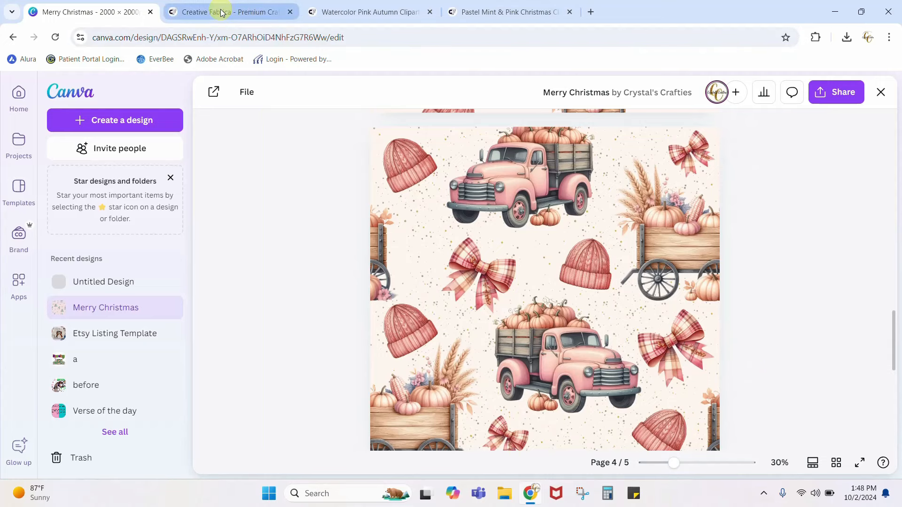
Step: Reopen the untitled 2000 × 2000 px autumn design and search the elements for "gold glitter"
left_click(23, 99)
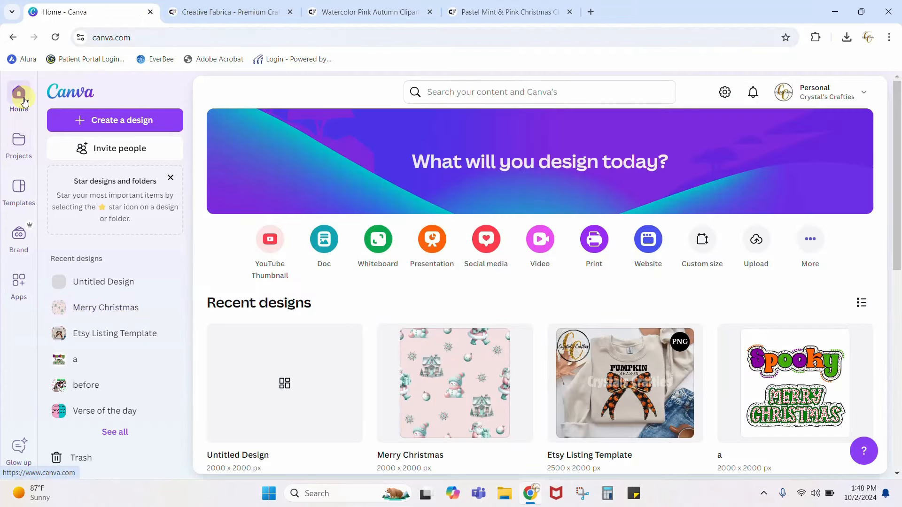
left_click(292, 378)
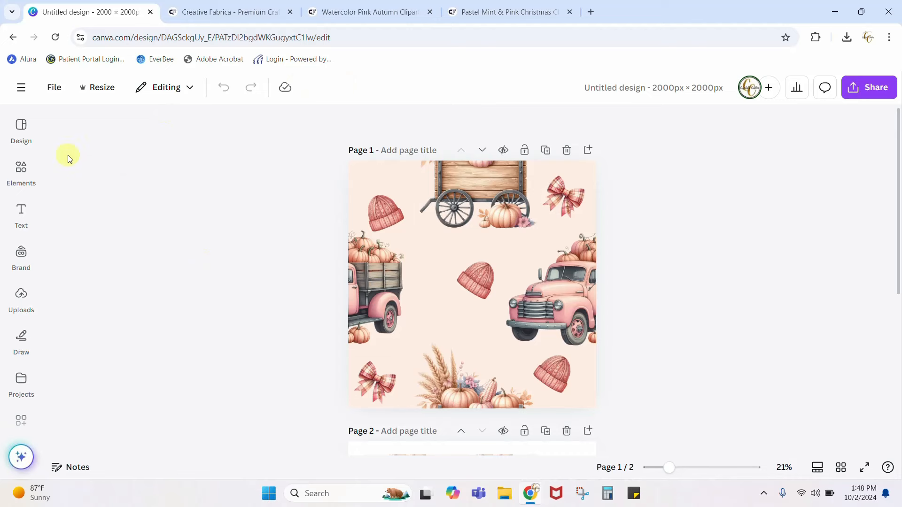
left_click(20, 170)
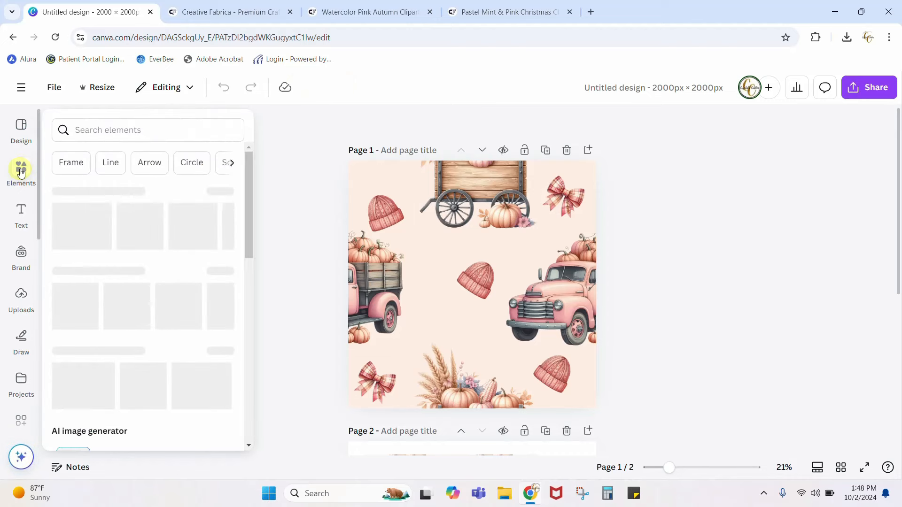
left_click(96, 132)
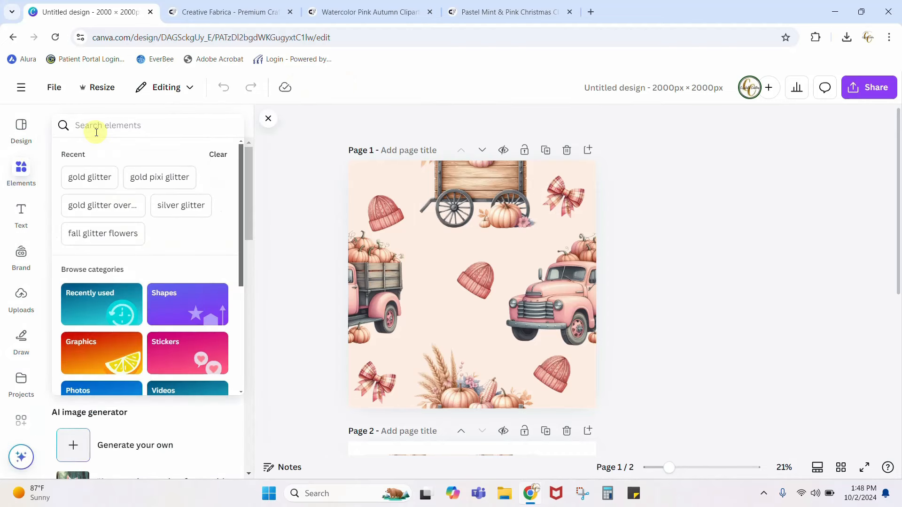
left_click(92, 182)
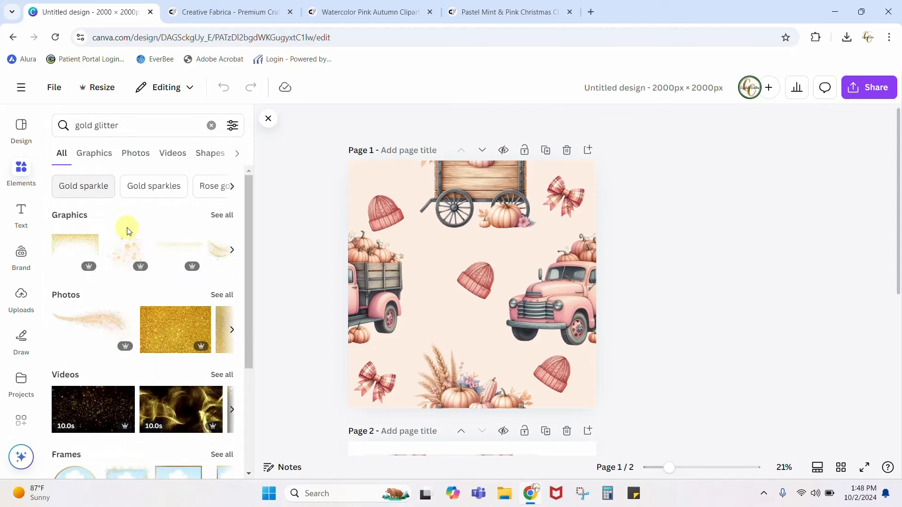
scroll(153, 258, "down", 3)
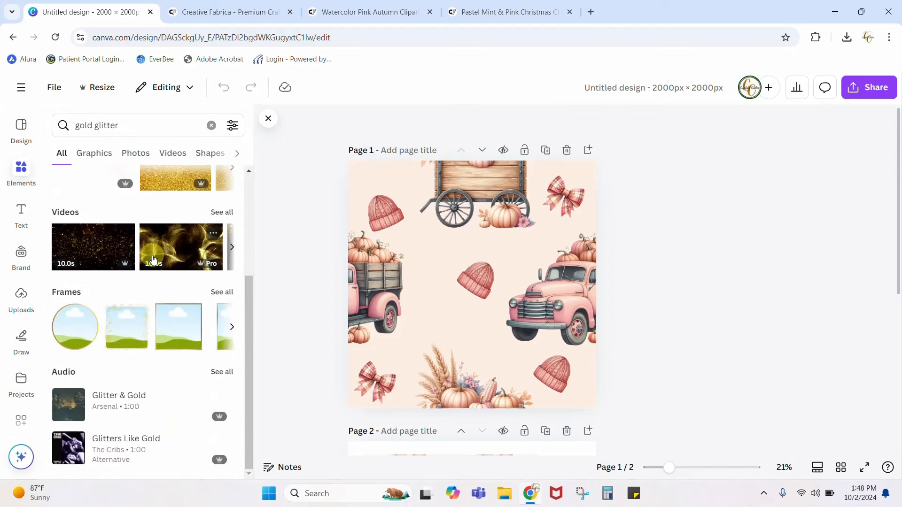
scroll(154, 260, "up", 3)
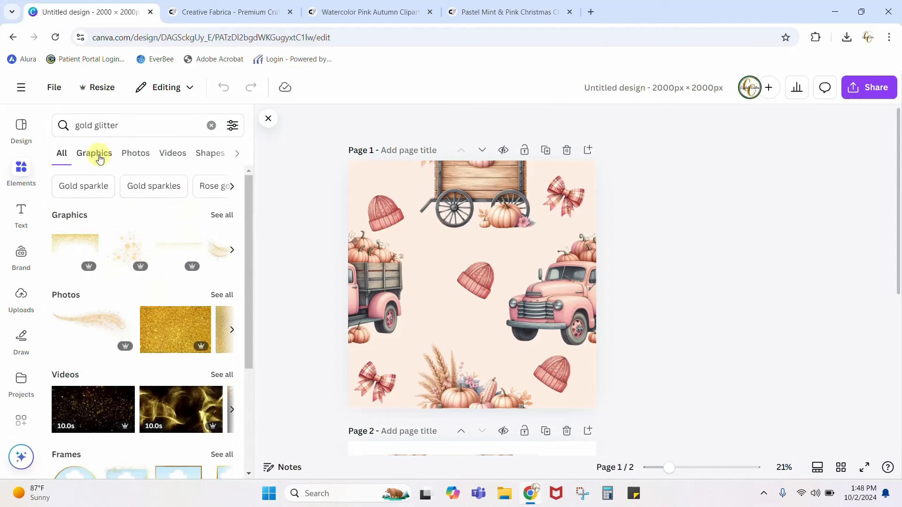
Step: Limit the results to graphics, try the fine gold speckle graphic at several positions over the page 1 pattern, and delete it
left_click(96, 155)
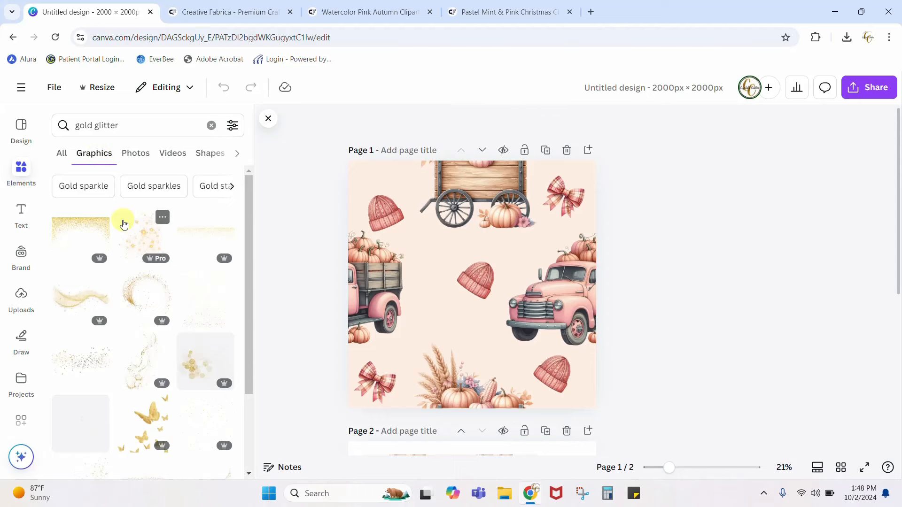
scroll(124, 225, "down", 1)
left_click(206, 258)
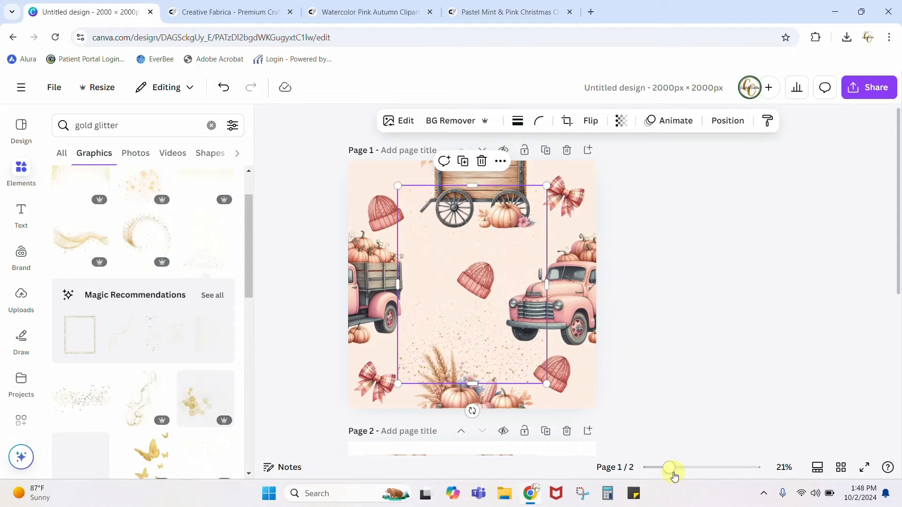
left_click_drag(674, 474, 692, 470)
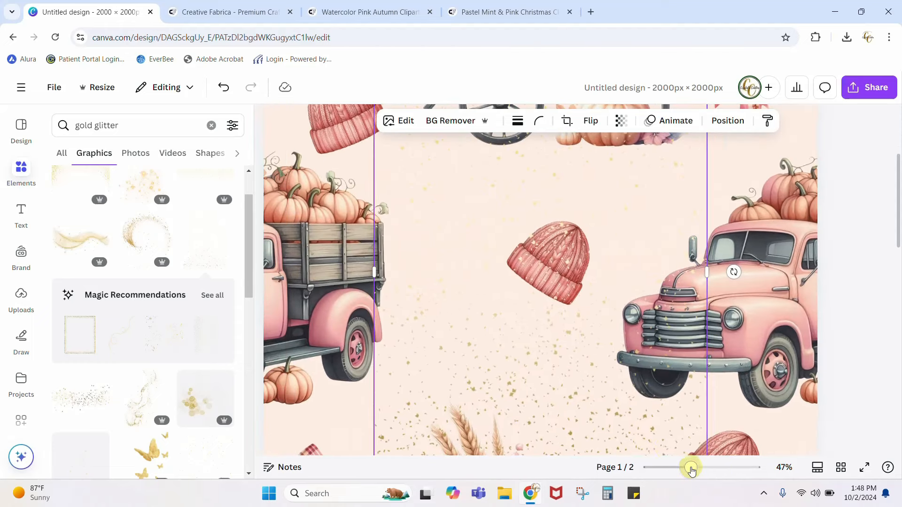
left_click_drag(593, 423, 559, 378)
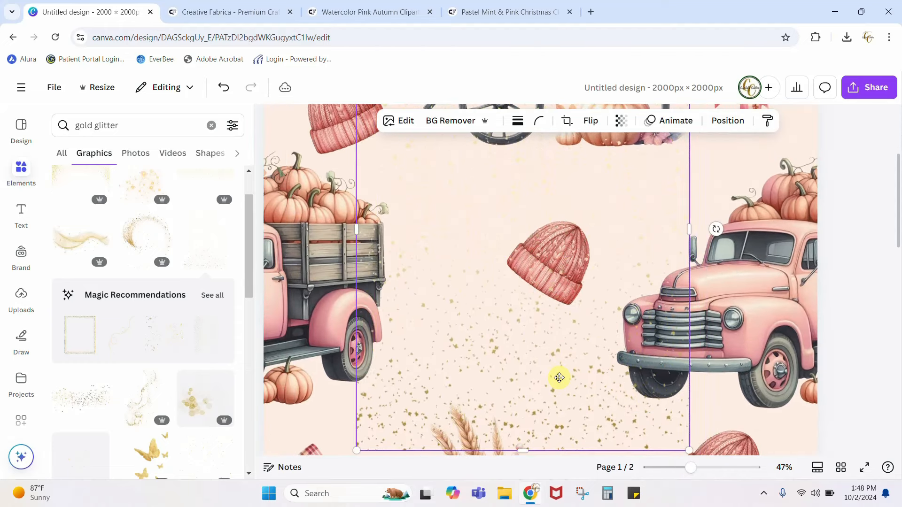
left_click_drag(609, 182, 594, 314)
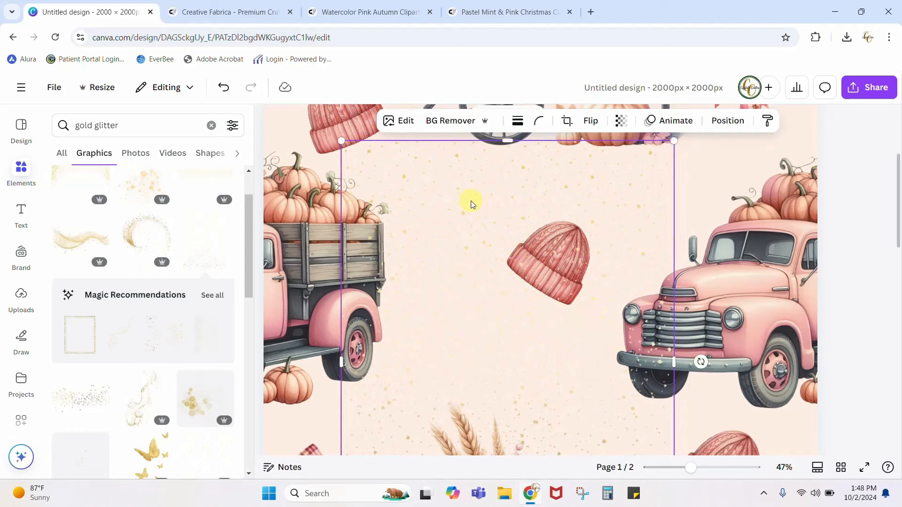
key("Delete")
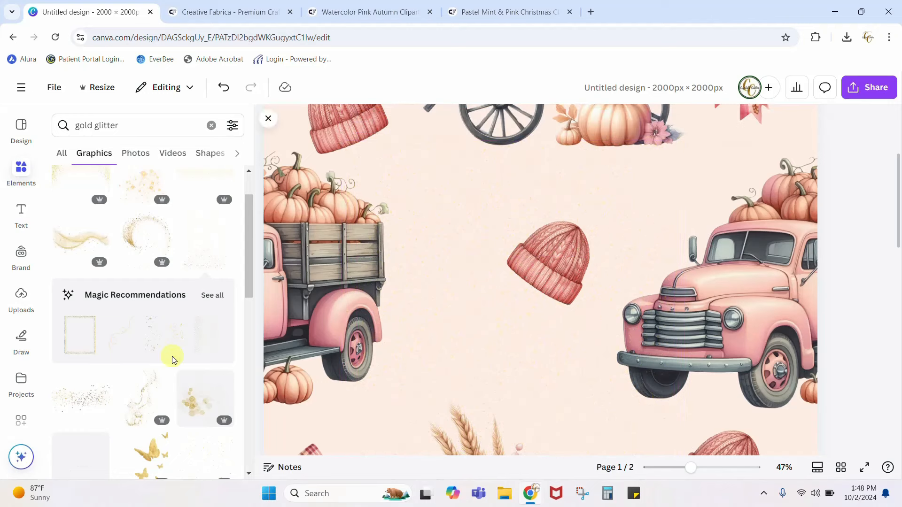
Step: Browse further gold glitter graphics and add the scattered gold confetti graphic to page 1
scroll(158, 318, "down", 10)
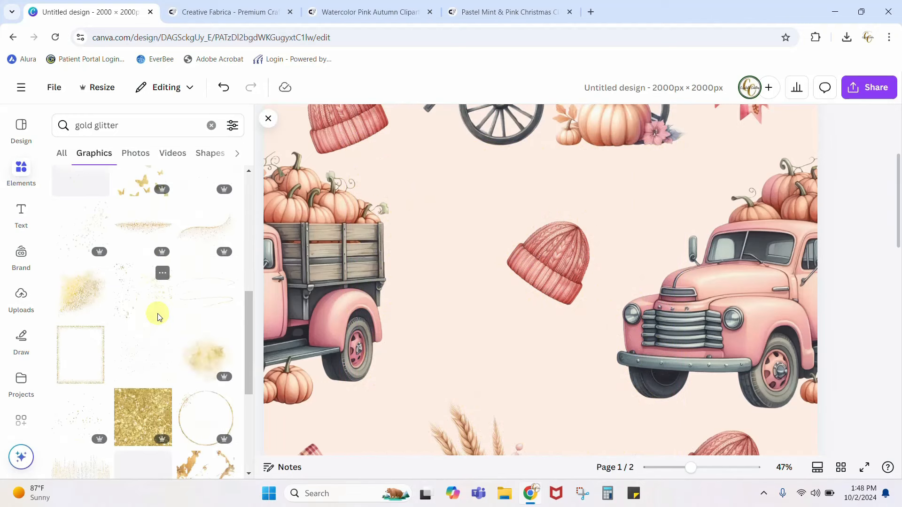
scroll(158, 318, "down", 5)
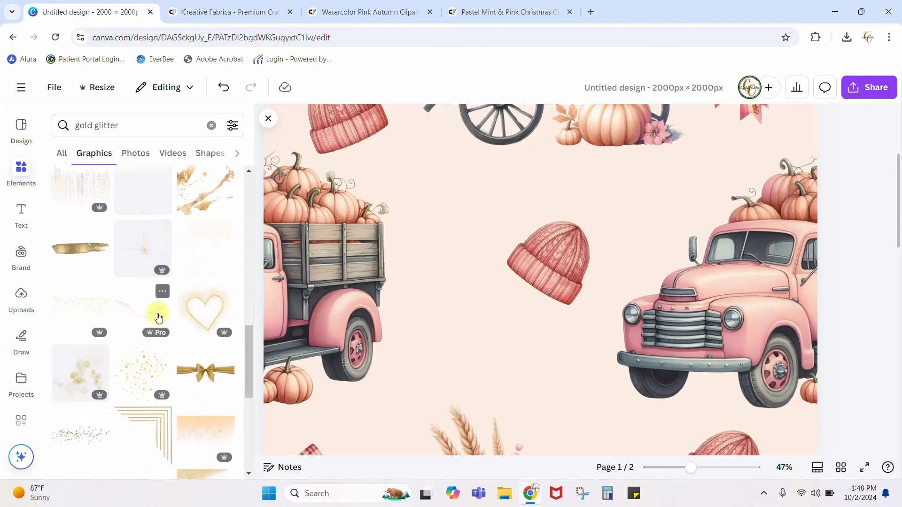
scroll(158, 318, "down", 5)
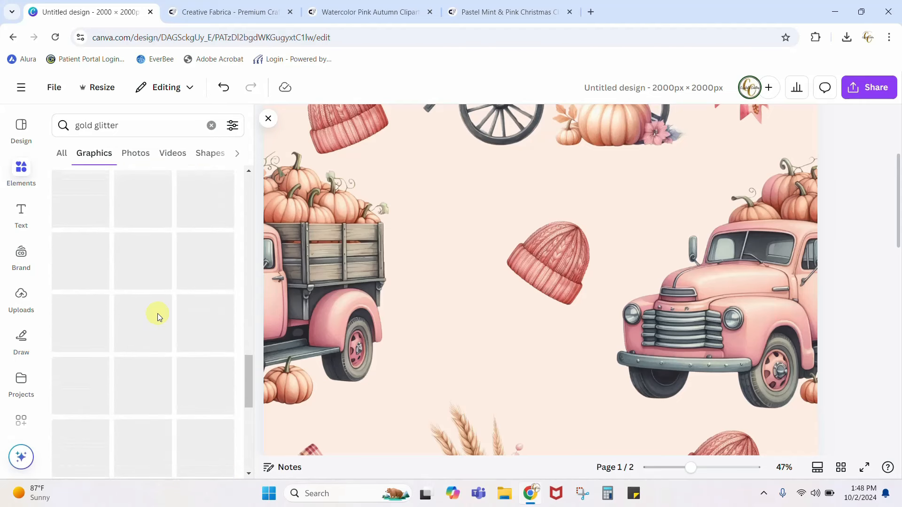
scroll(158, 318, "down", 4)
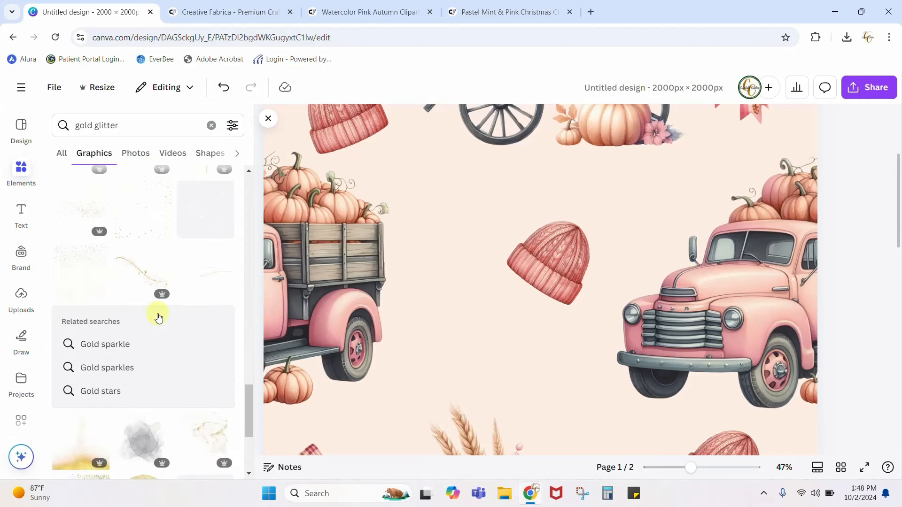
left_click(132, 230)
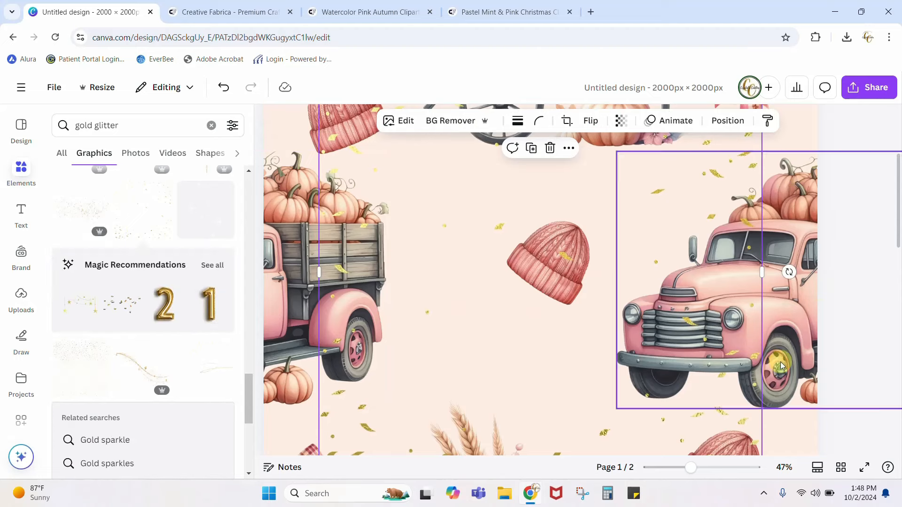
left_click_drag(691, 472, 669, 468)
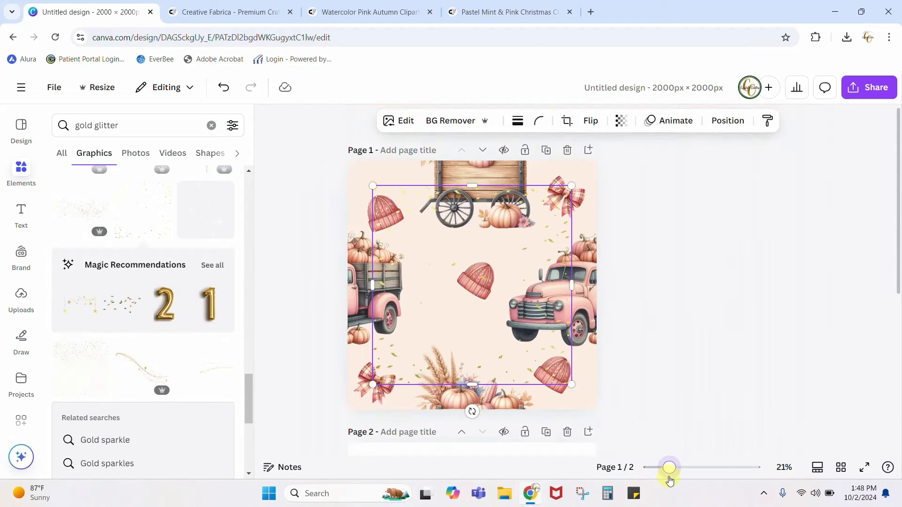
Step: Add a third page and fill its background with the dark grey photo color taken from the pink truck
scroll(541, 418, "down", 1)
scroll(541, 418, "down", 5)
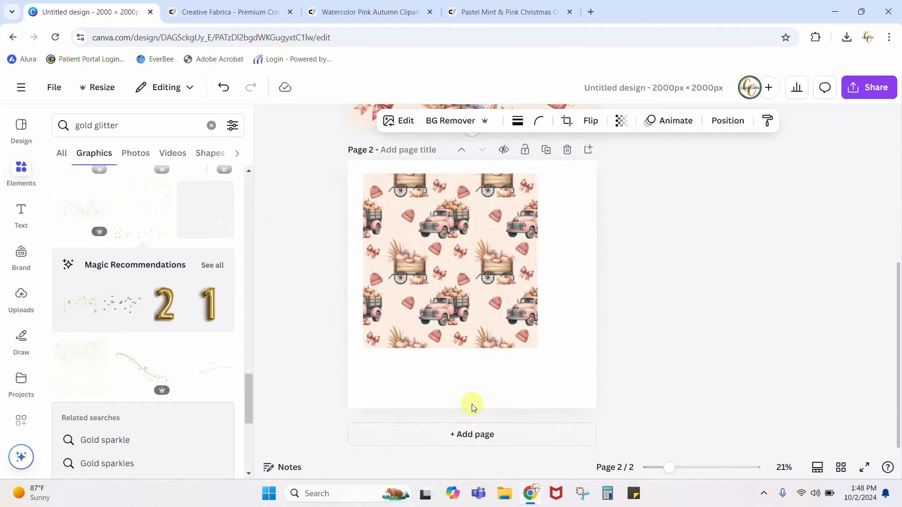
left_click(473, 435)
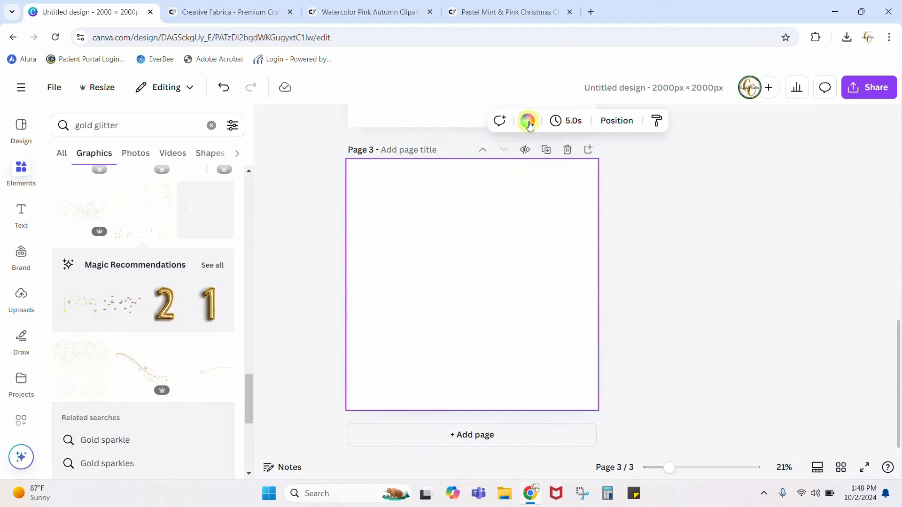
left_click(528, 122)
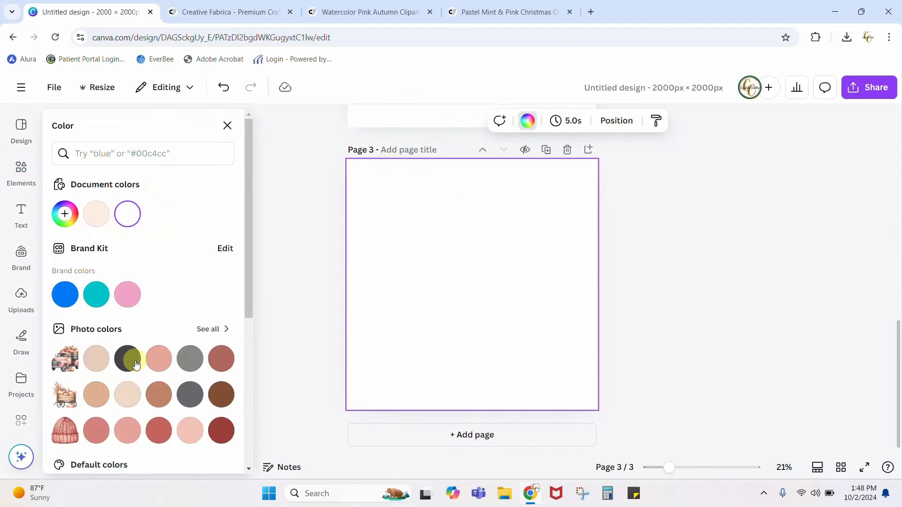
left_click(127, 359)
key("Escape")
scroll(639, 292, "up", 10)
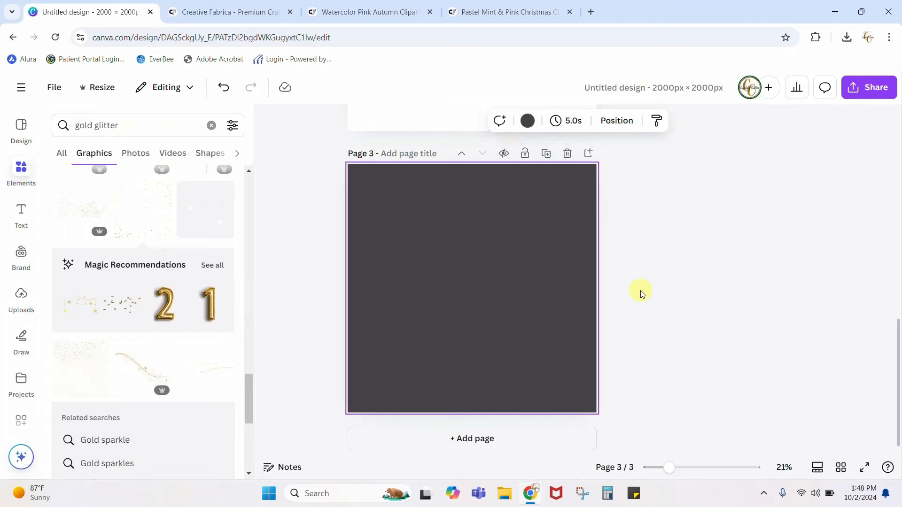
Step: Move the gold confetti graphic from page 1 down to the dark page 3
left_click(503, 335)
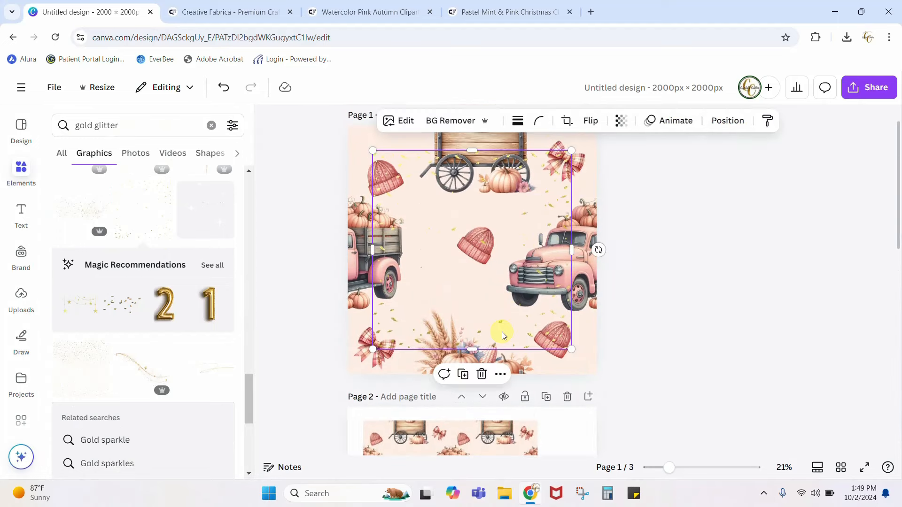
left_click_drag(502, 333, 494, 506)
scroll(732, 286, "down", 3)
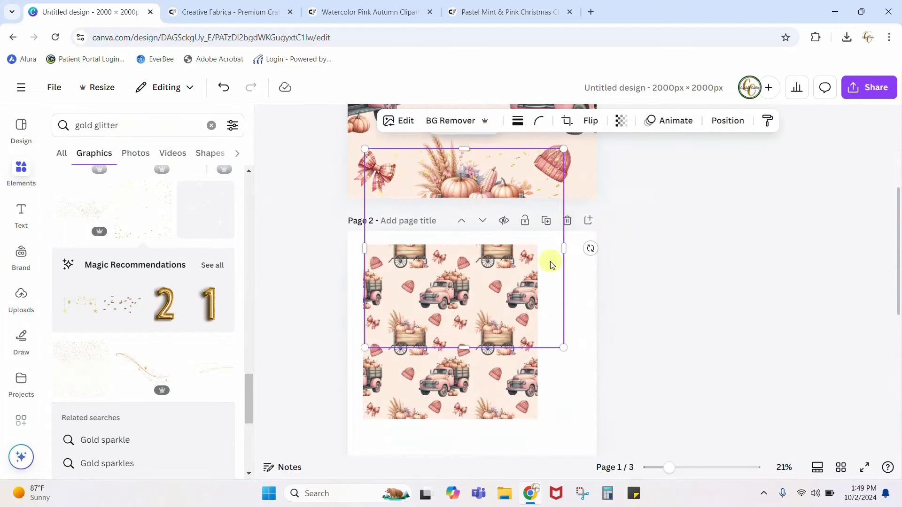
left_click_drag(521, 170, 514, 340)
scroll(628, 219, "down", 3)
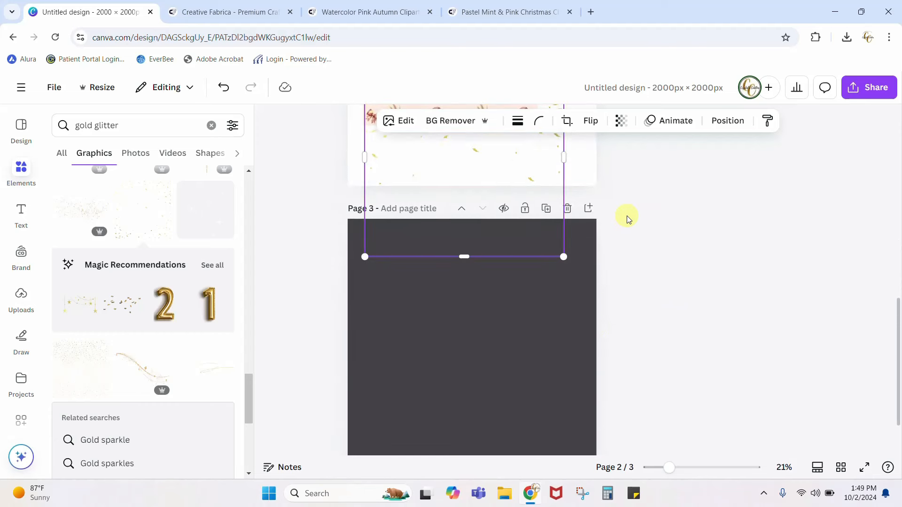
left_click_drag(554, 147, 557, 327)
left_click(714, 360)
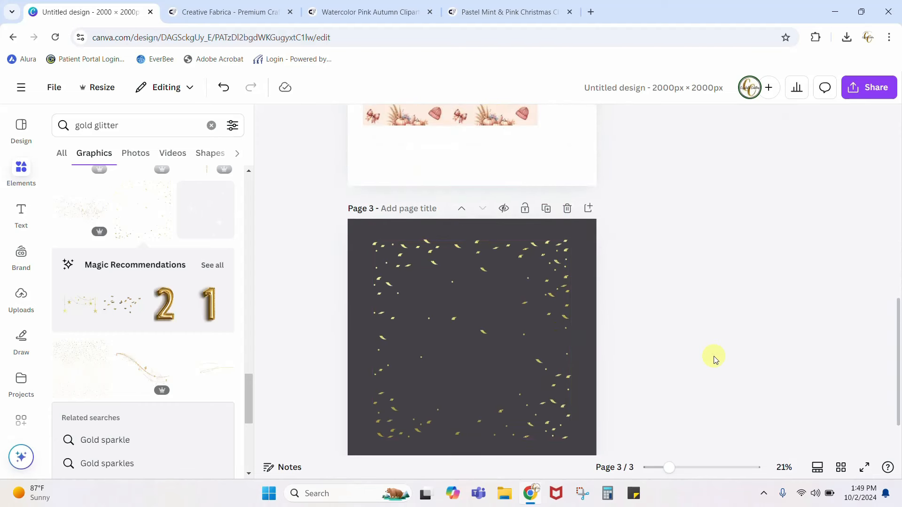
Step: Shrink the confetti graphic, duplicate it, and place the copy directly to its right to test the repeat
left_click(566, 281)
left_click_drag(570, 239, 463, 349)
right_click(453, 392)
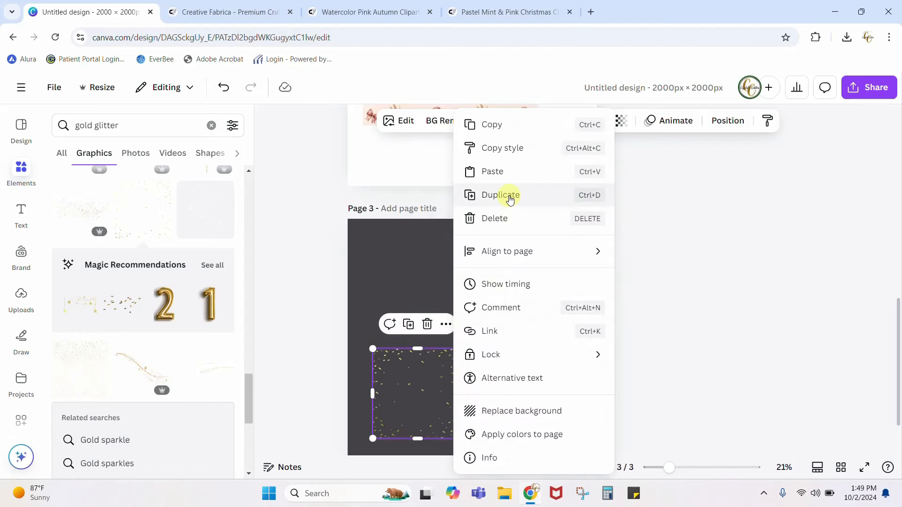
left_click(511, 195)
left_click_drag(453, 405, 544, 398)
left_click(648, 412)
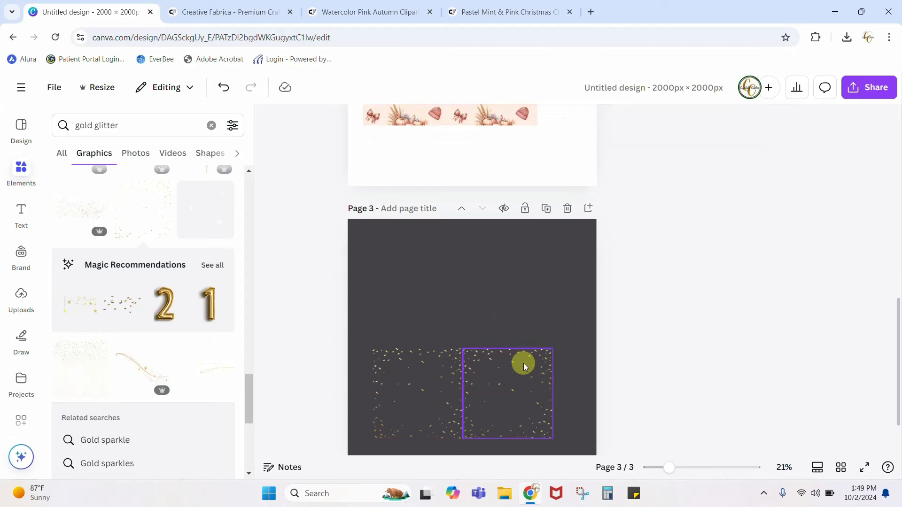
Step: Delete both confetti graphics from page 3
left_click(542, 372)
key("Delete")
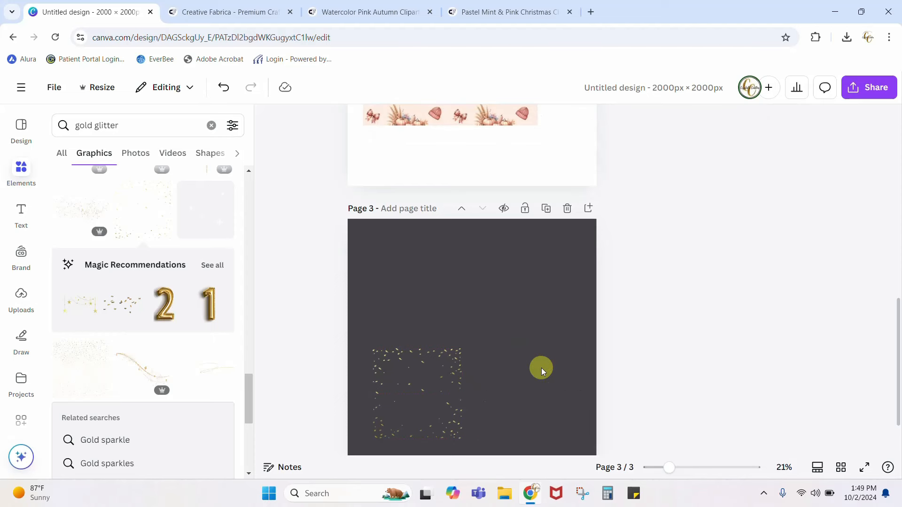
left_click(456, 360)
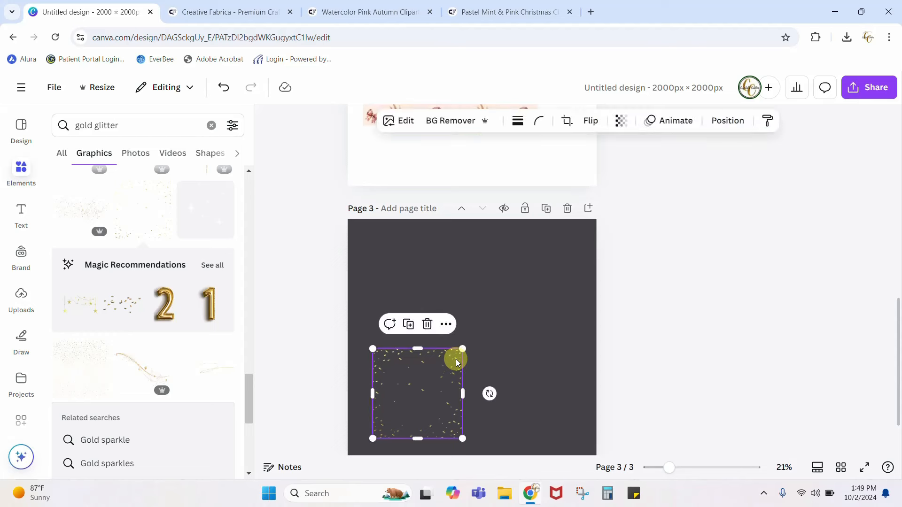
key("Delete")
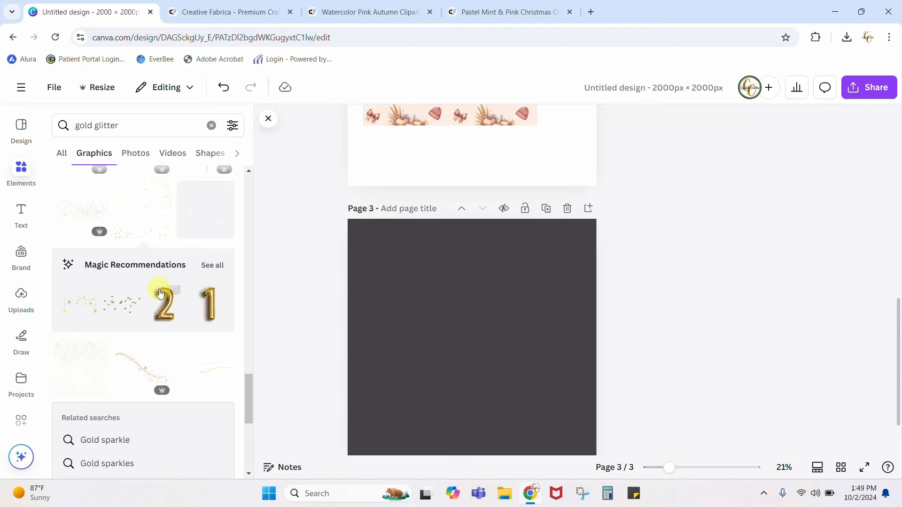
Step: Browse further gold glitter graphics and add the scattered gold and white star speckle graphic to page 3
scroll(160, 293, "down", 6)
scroll(160, 292, "down", 10)
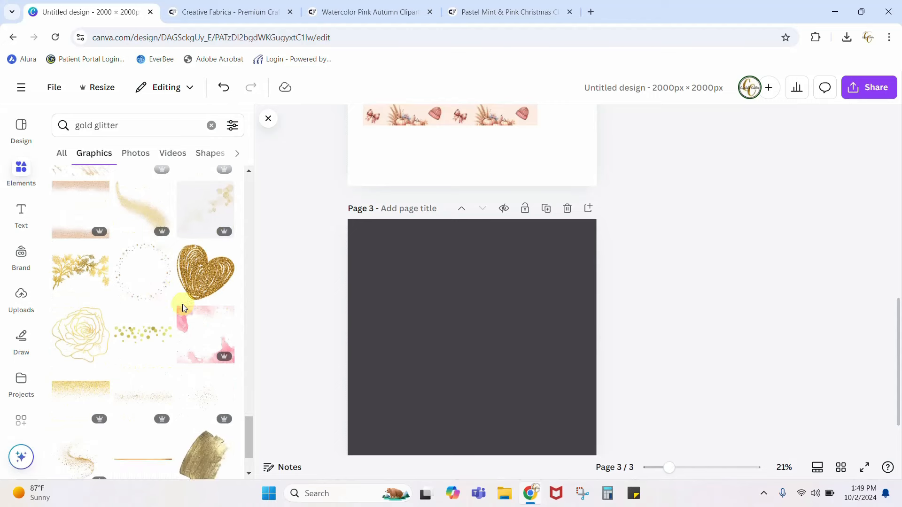
scroll(182, 302, "down", 4)
scroll(183, 308, "down", 4)
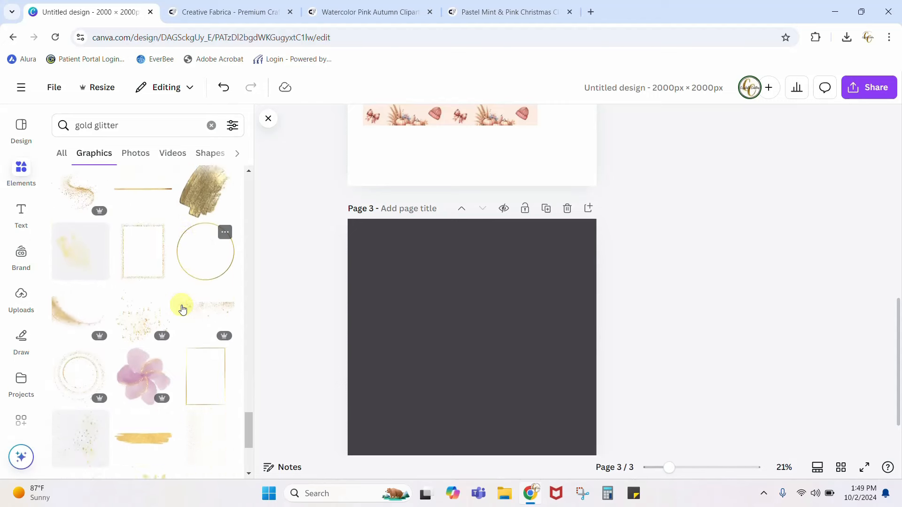
scroll(182, 309, "down", 5)
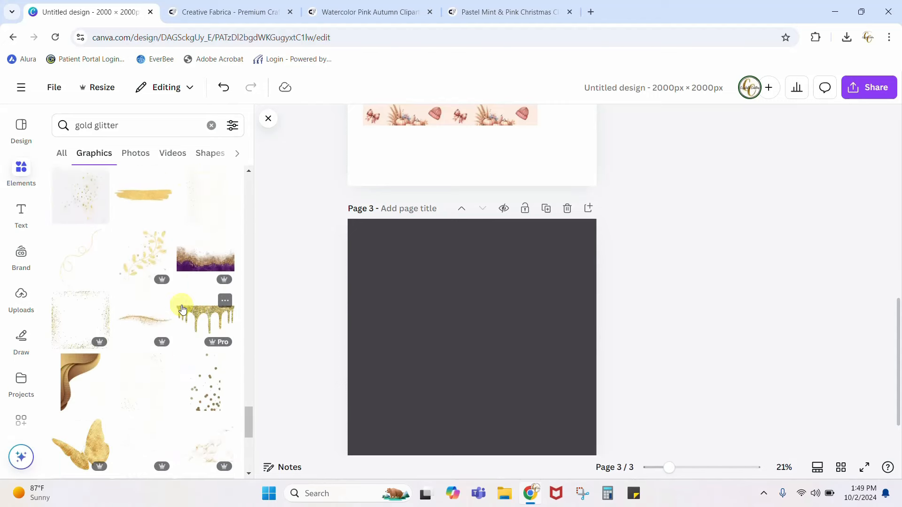
left_click(206, 214)
Step: Resize the star speckle graphic to about 1,716 × 1,236 px and center it roughly on page 3
left_click_drag(524, 306, 614, 231)
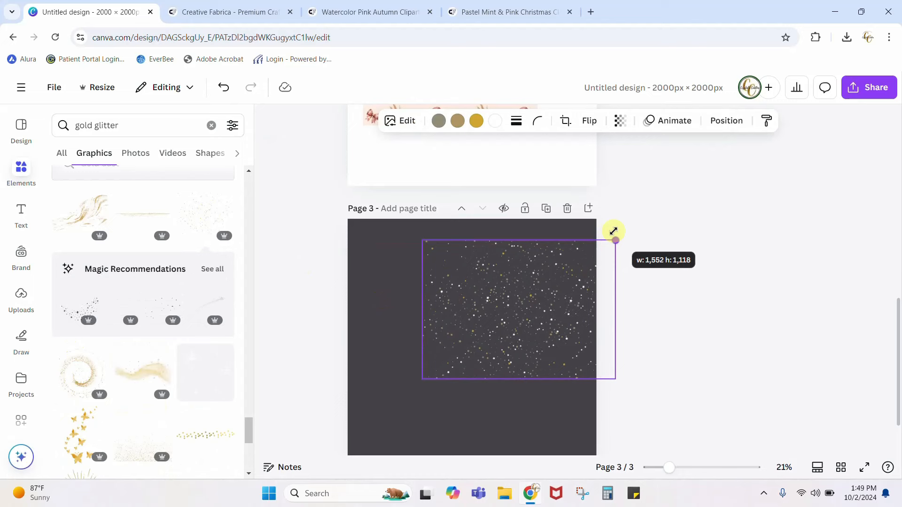
left_click_drag(526, 293, 488, 310)
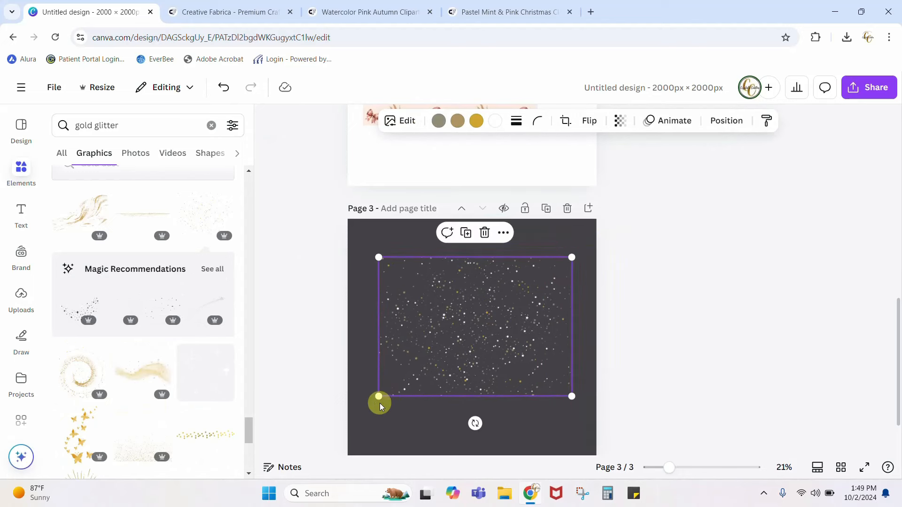
left_click_drag(380, 404, 299, 476)
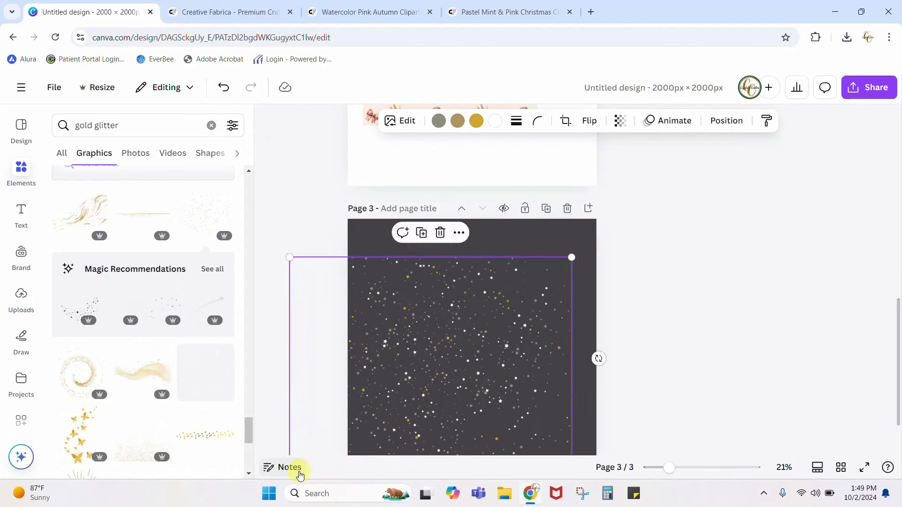
left_click_drag(572, 256, 507, 312)
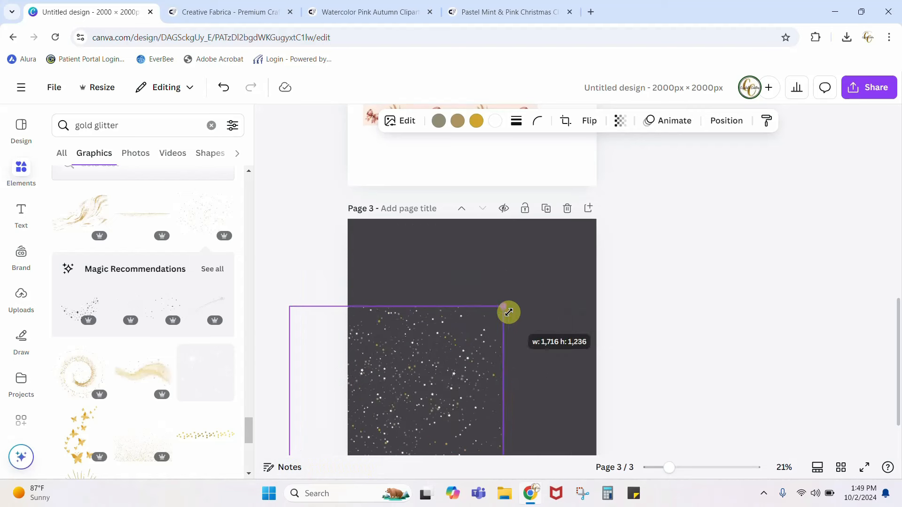
left_click_drag(439, 386, 507, 339)
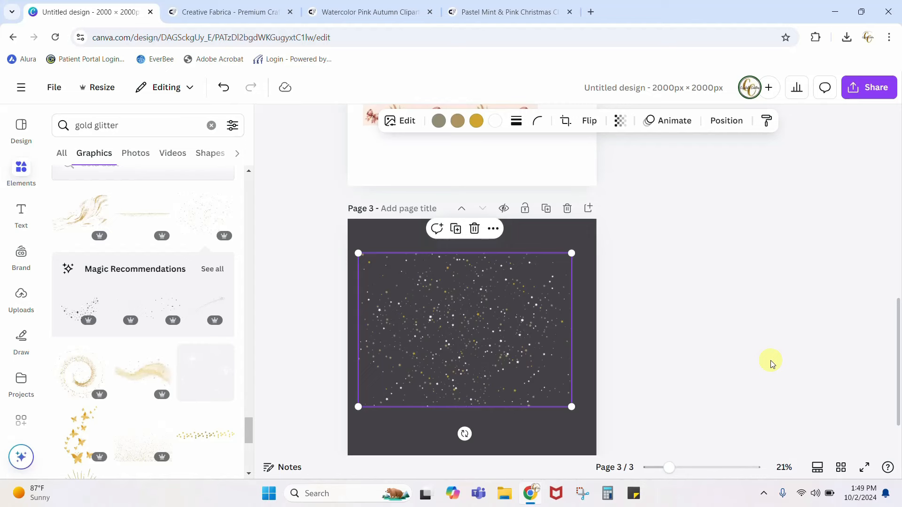
Step: Enlarge the star speckle graphic well past the page edges, shift its position, and check its stars up close
left_click_drag(571, 407, 891, 492)
left_click_drag(549, 312, 521, 341)
left_click_drag(668, 467, 697, 467)
left_click(656, 221)
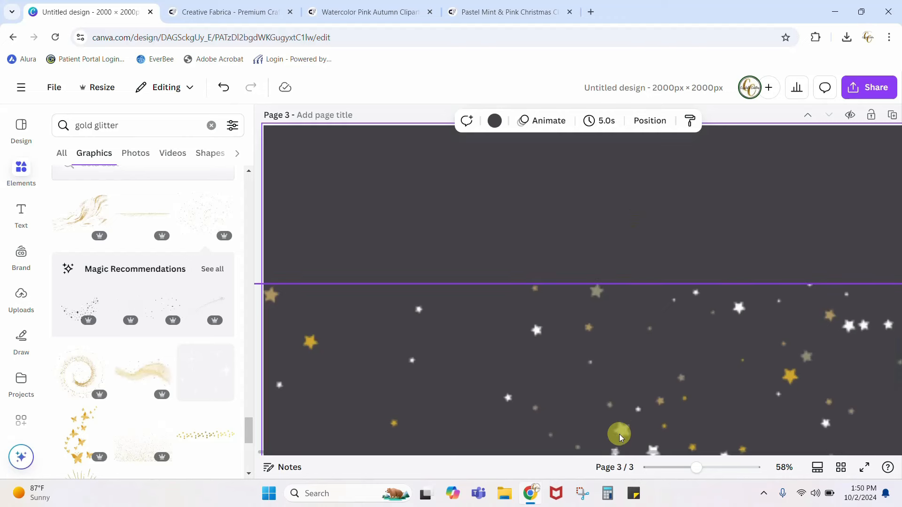
left_click_drag(619, 433, 683, 309)
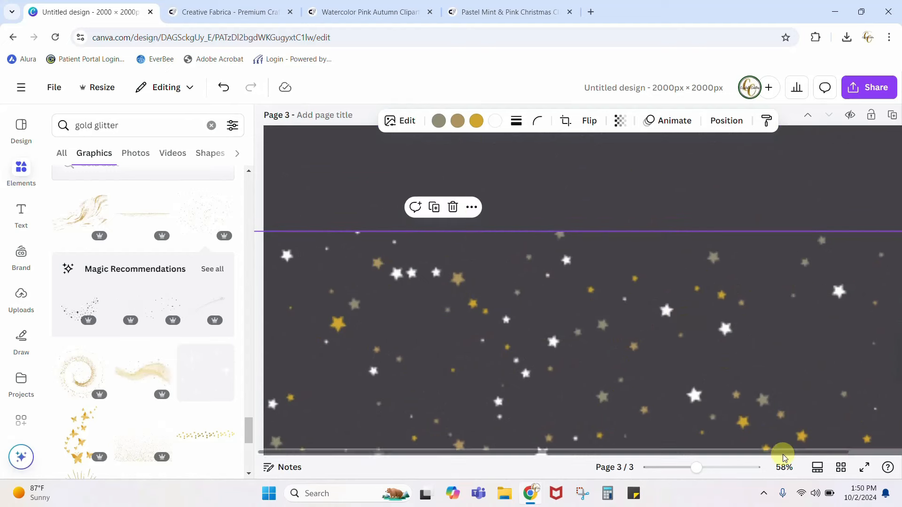
Step: Move the star speckle graphic from page 3 onto page 1 and place it over the upper part of the autumn pattern
left_click_drag(689, 471, 661, 462)
left_click_drag(596, 268, 509, 207)
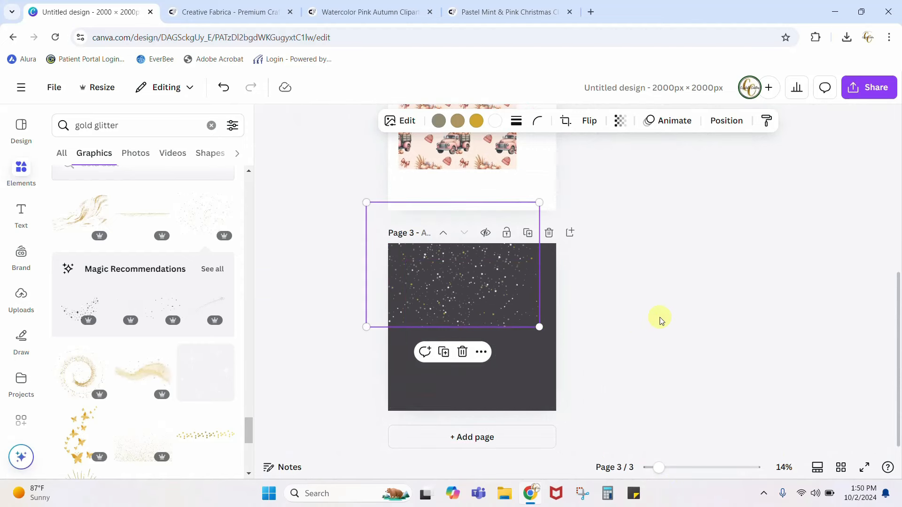
scroll(660, 319, "up", 3)
left_click_drag(503, 402, 522, 163)
scroll(731, 355, "up", 5)
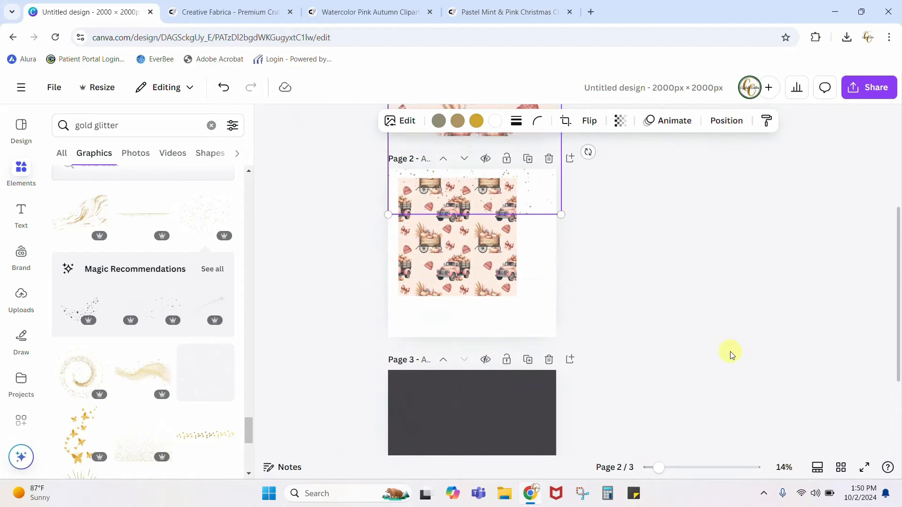
left_click_drag(526, 378, 512, 238)
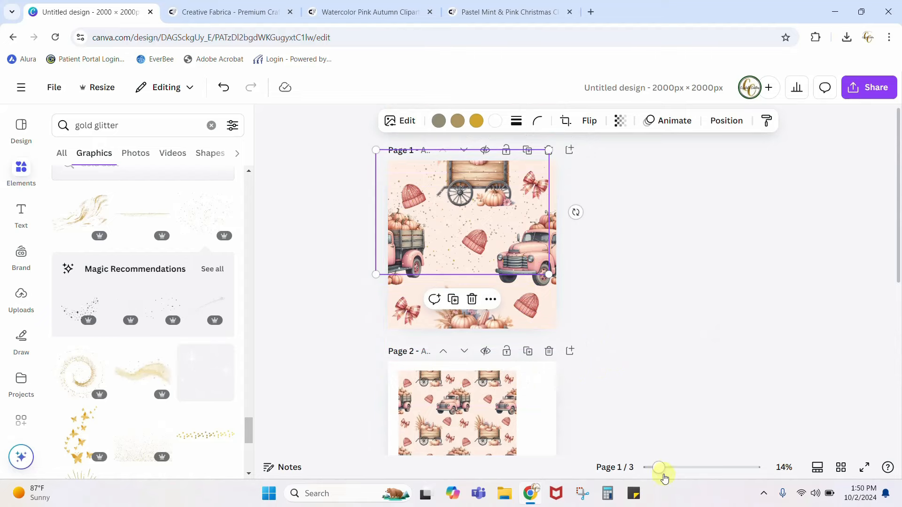
left_click_drag(664, 477, 682, 468)
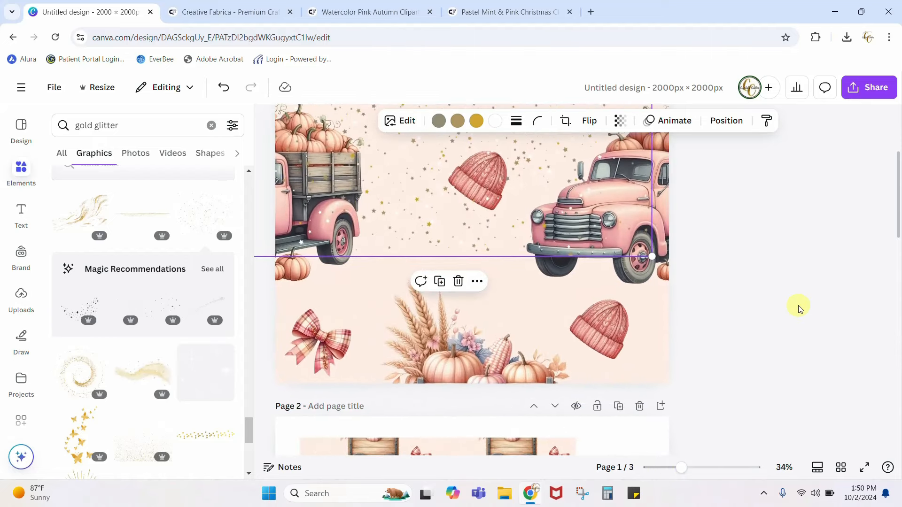
scroll(801, 308, "up", 3)
left_click_drag(685, 474, 679, 474)
left_click_drag(473, 269, 491, 261)
Step: Duplicate the star speckle graphic and place the copy over the lower part of page 1
right_click(502, 257)
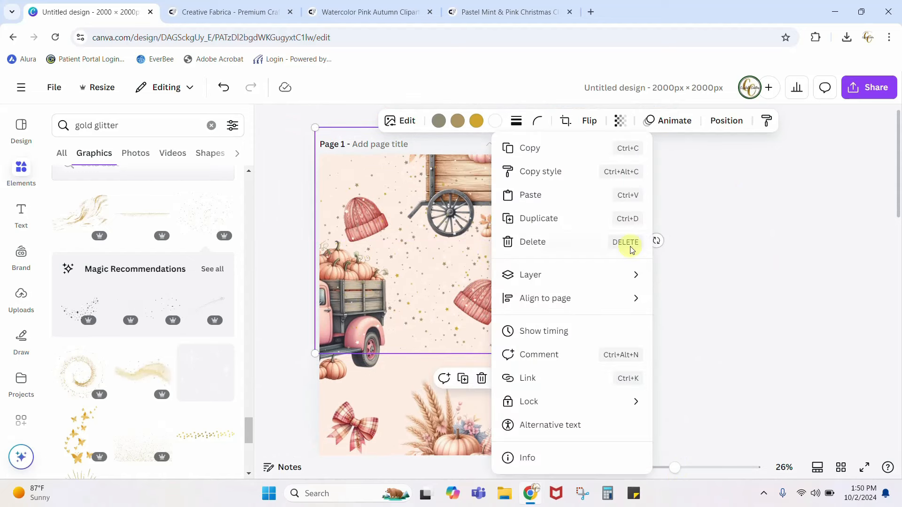
left_click(560, 219)
scroll(798, 252, "down", 3)
left_click_drag(543, 161, 540, 371)
left_click(764, 369)
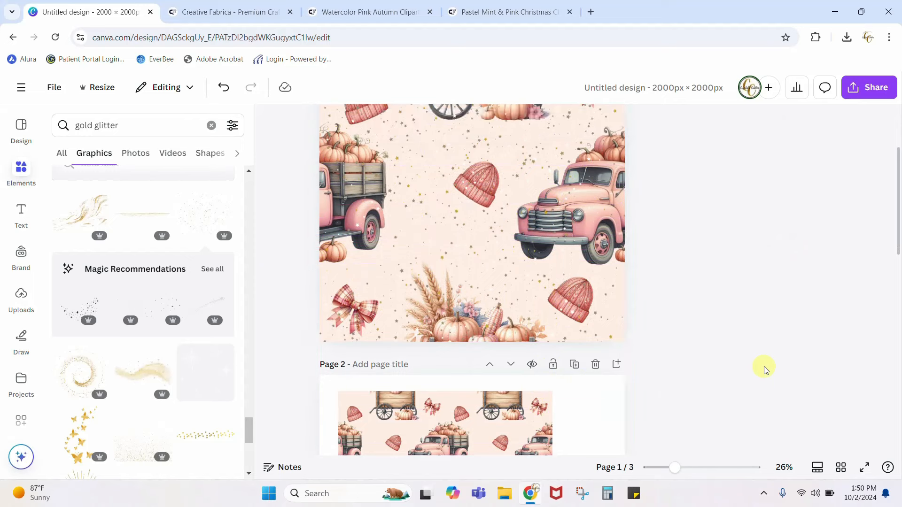
scroll(764, 369, "up", 3)
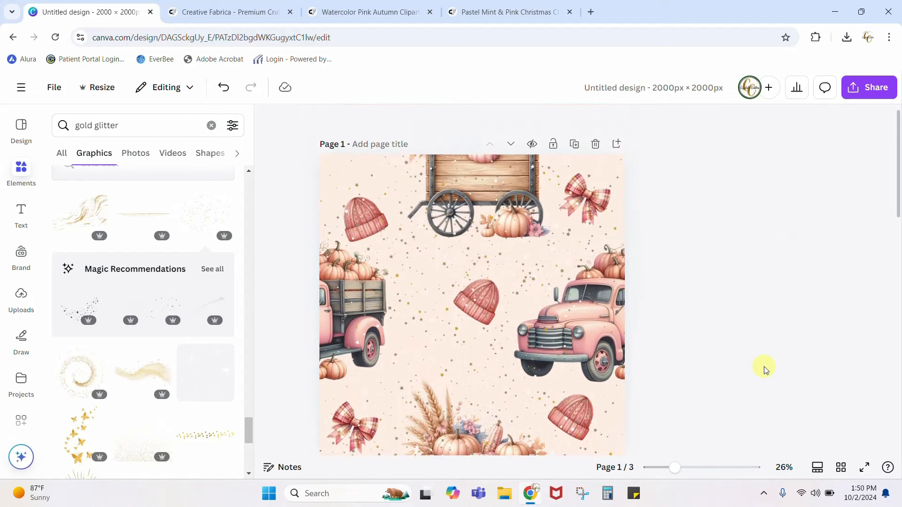
Step: Delete the upper speckle graphic, shrink the remaining one to about half the page width, and place it in page 1's top-left corner
key("Delete")
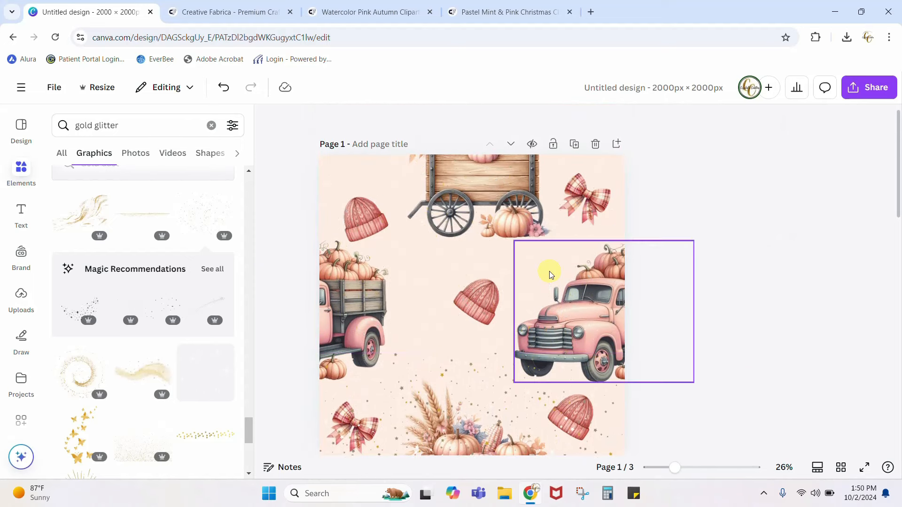
key("ctrl+z")
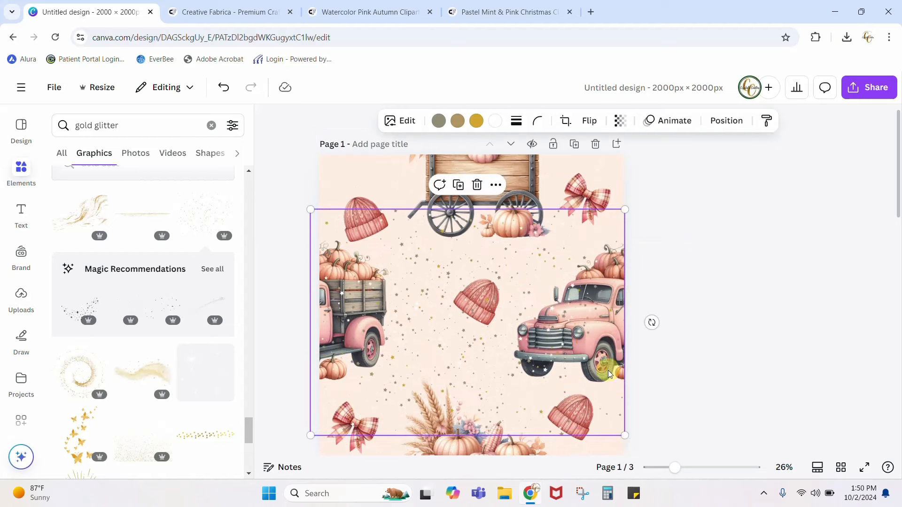
left_click_drag(625, 433, 455, 313)
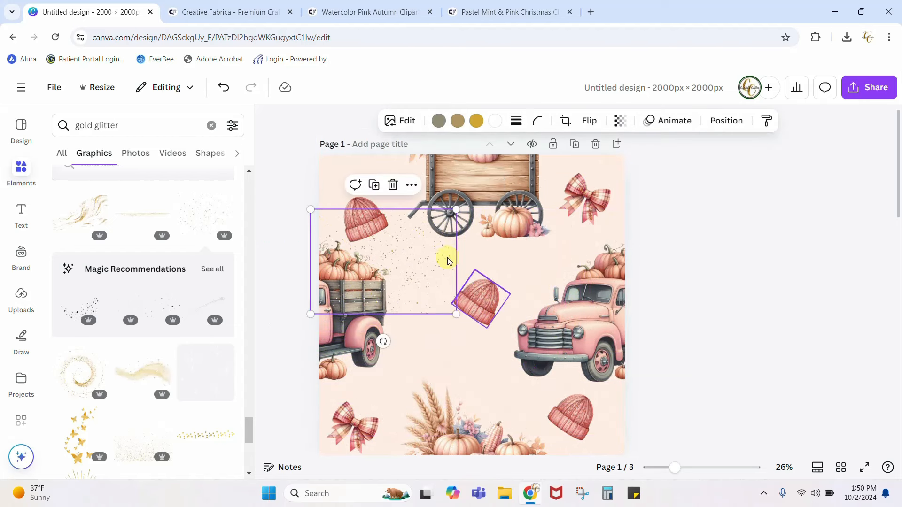
left_click_drag(417, 261, 422, 205)
left_click_drag(465, 258, 475, 268)
Step: Duplicate the small speckle graphic twice, placing the copies over page 1's top-right and middle-right areas
right_click(455, 255)
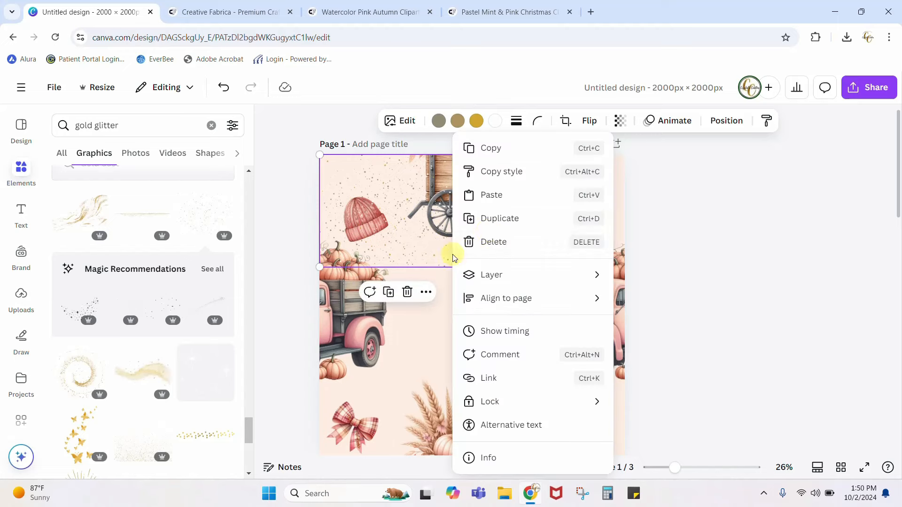
left_click(491, 218)
left_click_drag(407, 222, 572, 217)
right_click(553, 214)
left_click(604, 218)
left_click_drag(469, 195, 479, 309)
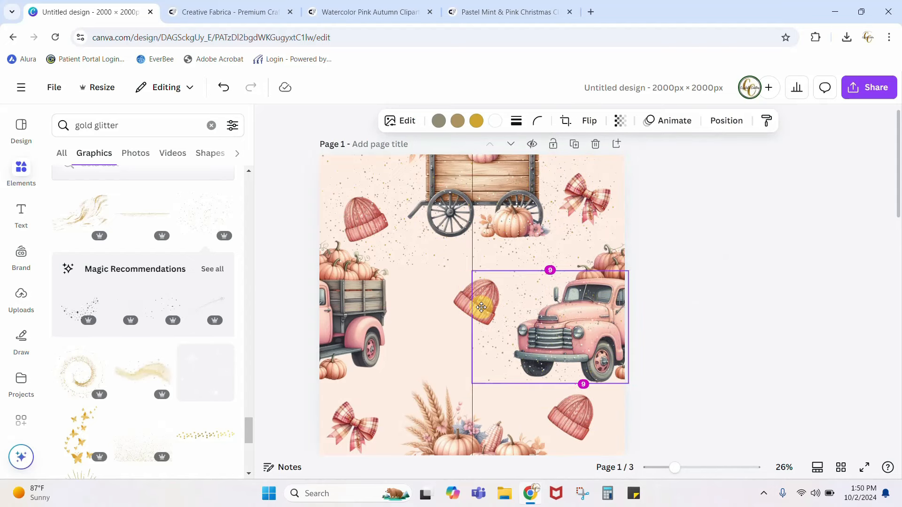
Step: Place a duplicate of the speckle graphic over page 1's middle-left area and duplicate it once more, slightly shifted
right_click(506, 324)
left_click(554, 223)
left_click_drag(559, 336, 412, 331)
scroll(412, 332, "down", 2)
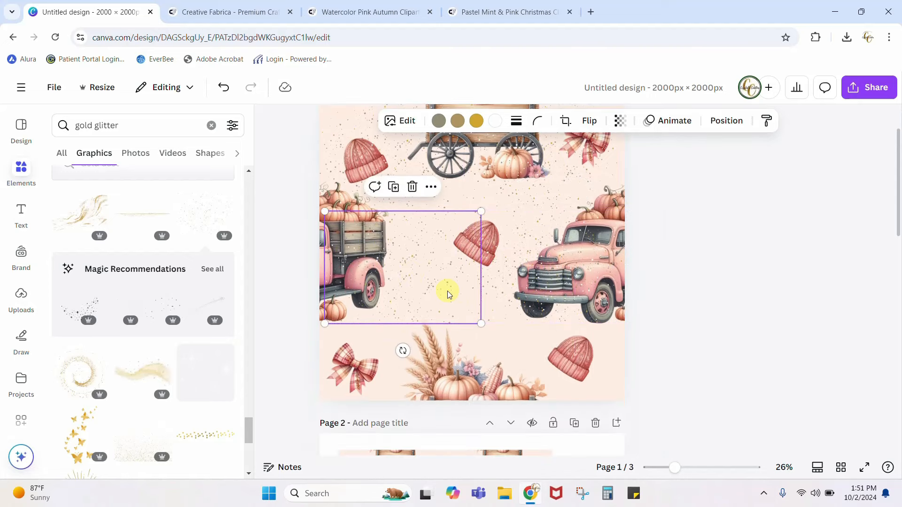
right_click(447, 291)
left_click(508, 222)
mouse_move(394, 256)
left_mouse_down()
mouse_move(403, 405)
mouse_move(396, 264)
left_mouse_up()
Step: Duplicate the middle-right and middle-left speckle graphics and place the copies over page 1's bottom-right and bottom-left areas
left_click(545, 292)
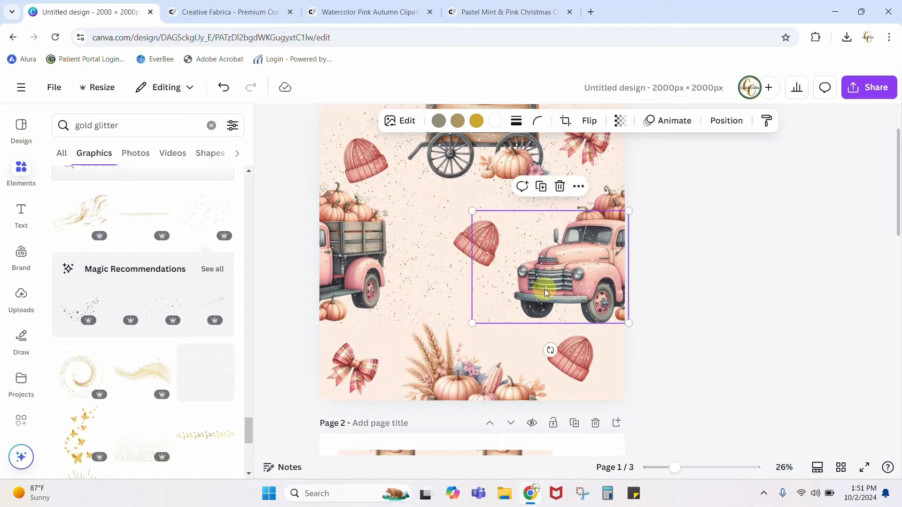
right_click(545, 292)
left_click(594, 218)
left_click_drag(554, 285, 537, 377)
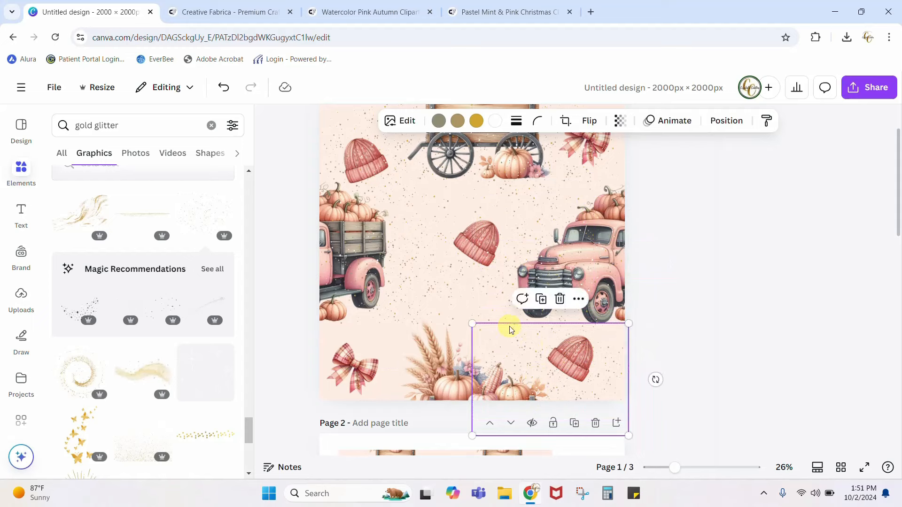
left_click(429, 288)
mouse_move(421, 279)
left_mouse_down()
mouse_move(408, 379)
mouse_move(418, 272)
left_mouse_up()
right_click(418, 273)
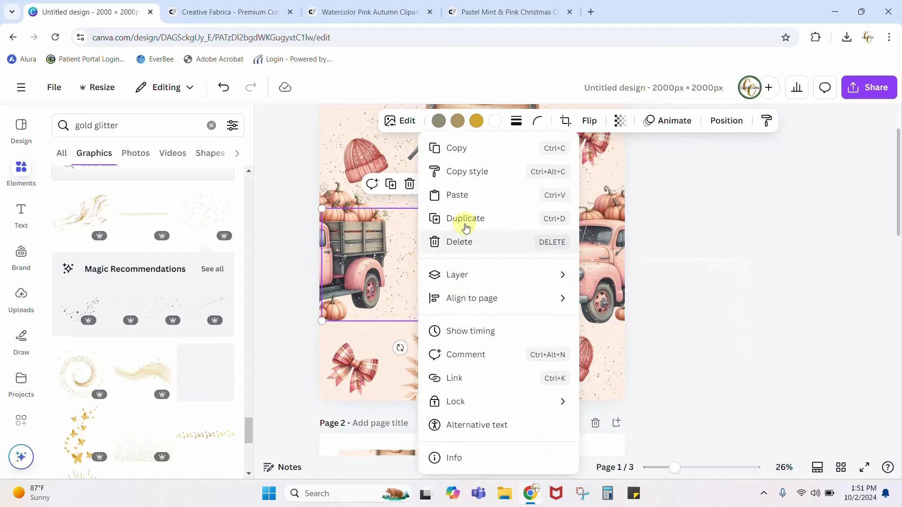
left_click(465, 218)
left_click_drag(411, 264, 406, 372)
left_click(730, 375)
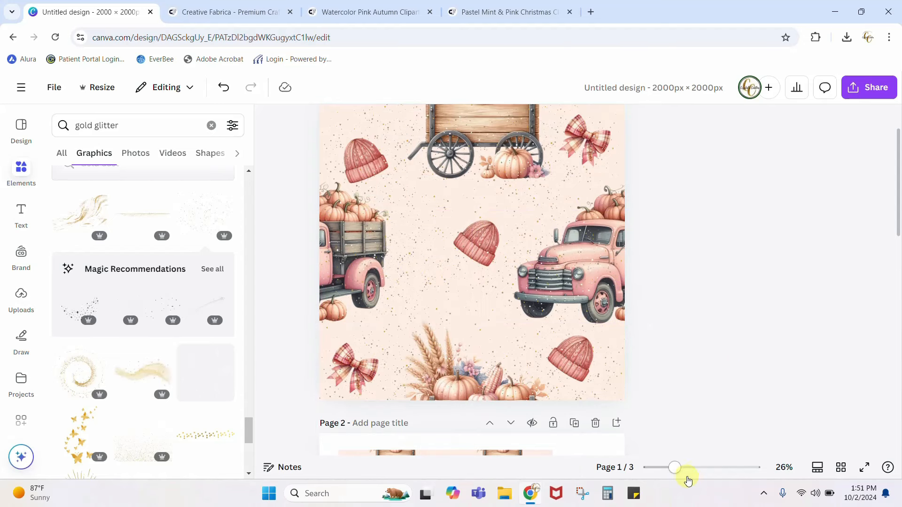
Step: Group the six speckle graphics that tile across page 1
left_click_drag(676, 474, 670, 477)
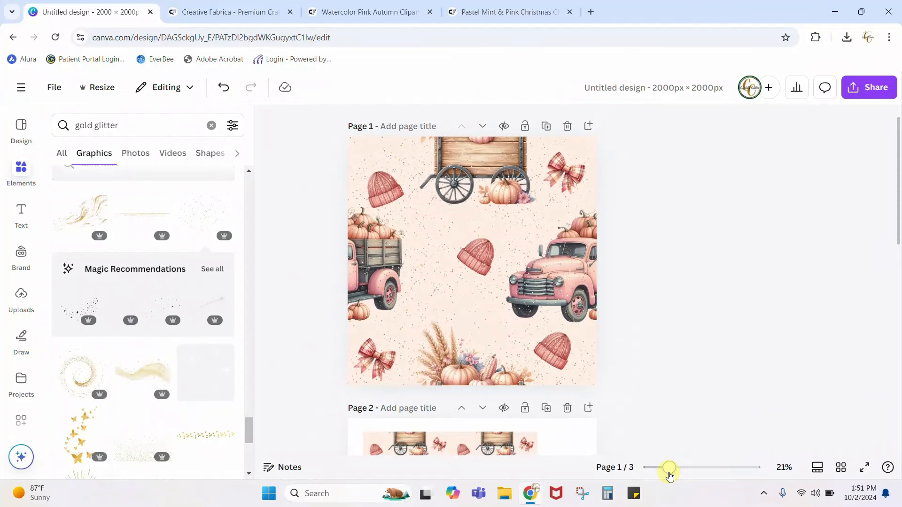
mouse_move(670, 476)
left_mouse_down()
mouse_move(707, 465)
mouse_move(675, 474)
left_mouse_up()
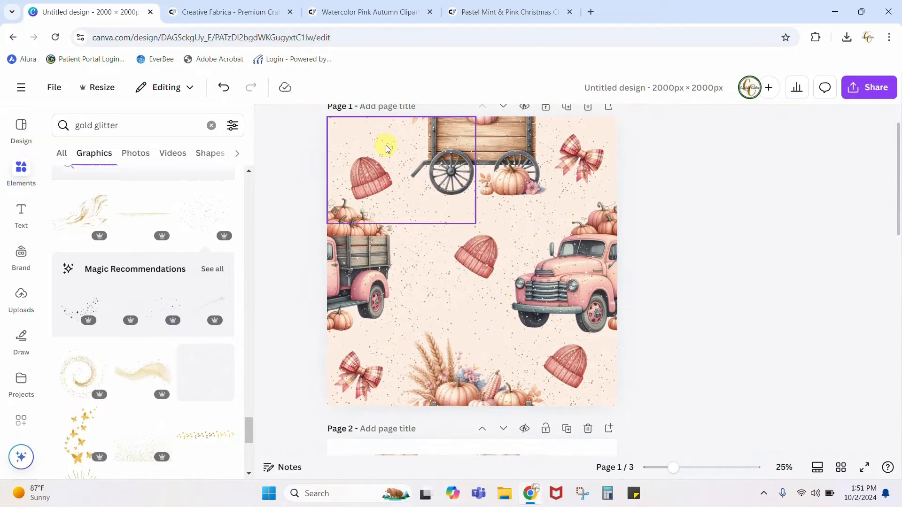
left_click(335, 140)
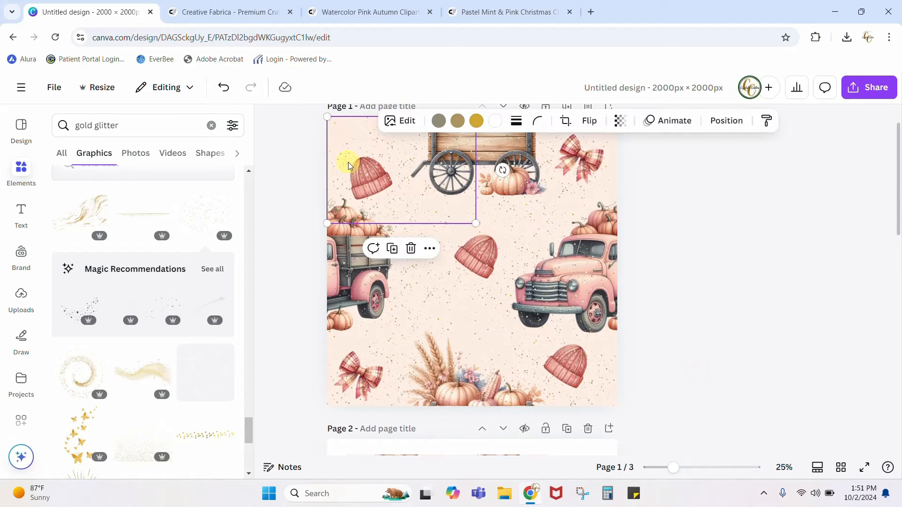
left_click(538, 174, "shift")
left_click(533, 259, "shift")
left_click(406, 276, "shift")
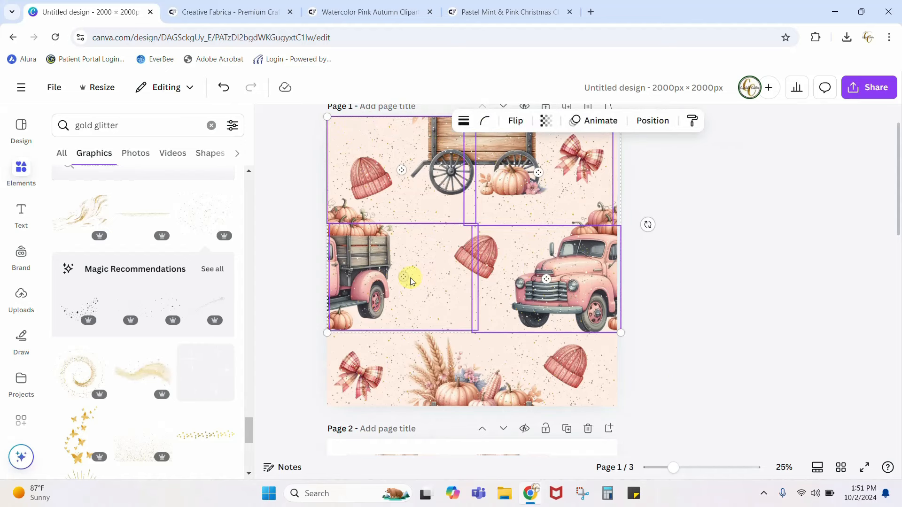
left_click(395, 371, "shift")
left_click(528, 375, "shift")
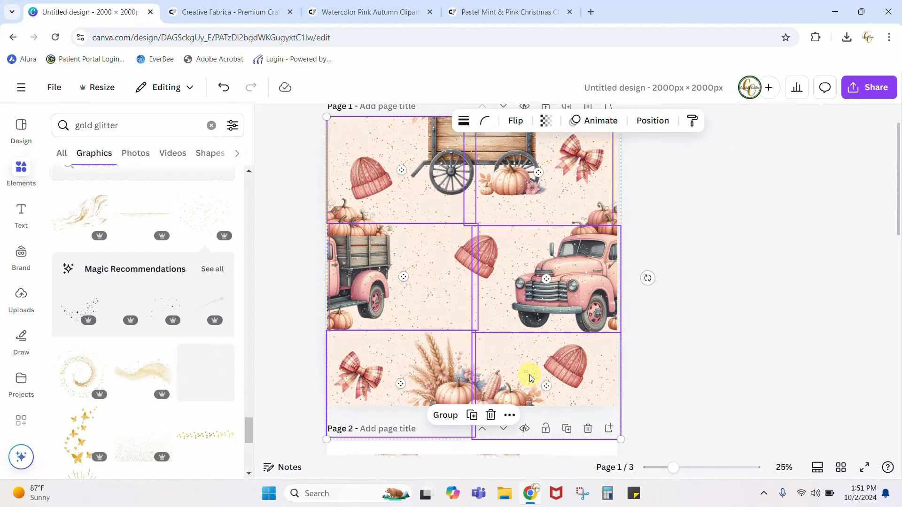
left_click(445, 416)
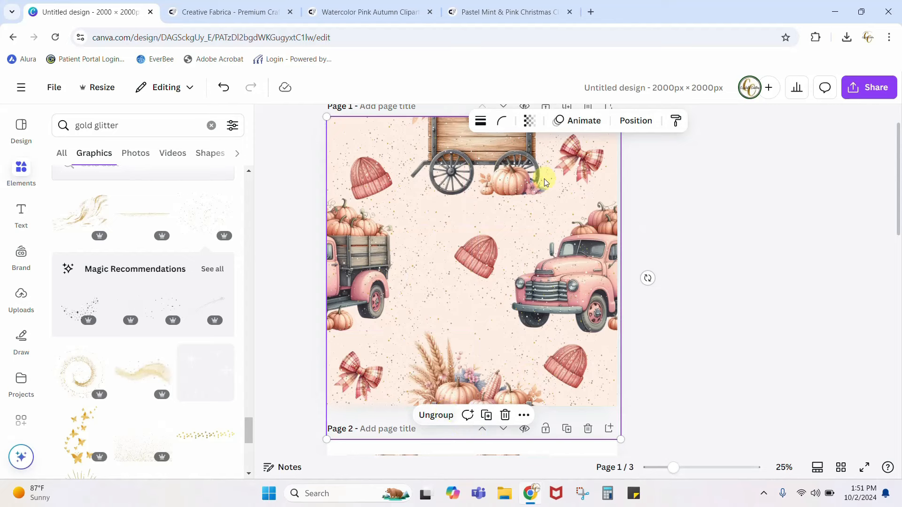
Step: Move the speckle group down the layer order, beneath the trucks, wagons, hats and bows
left_click(637, 121)
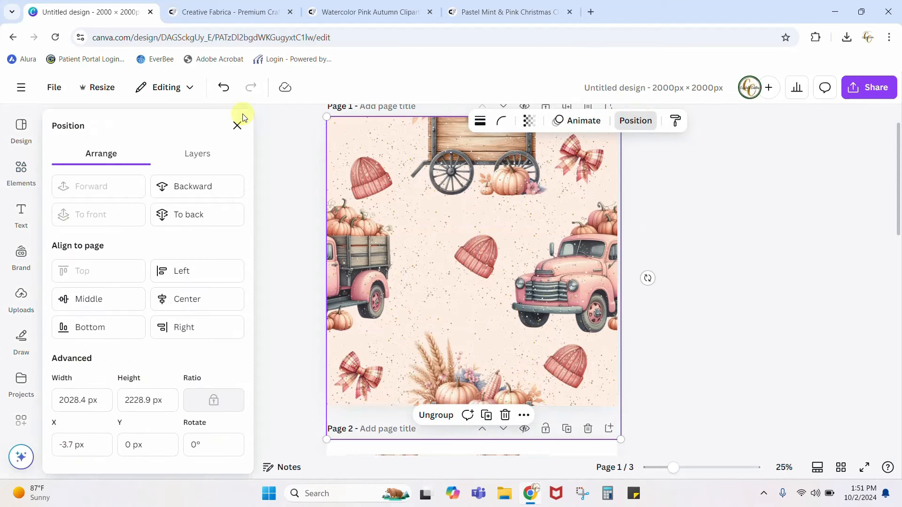
left_click(206, 159)
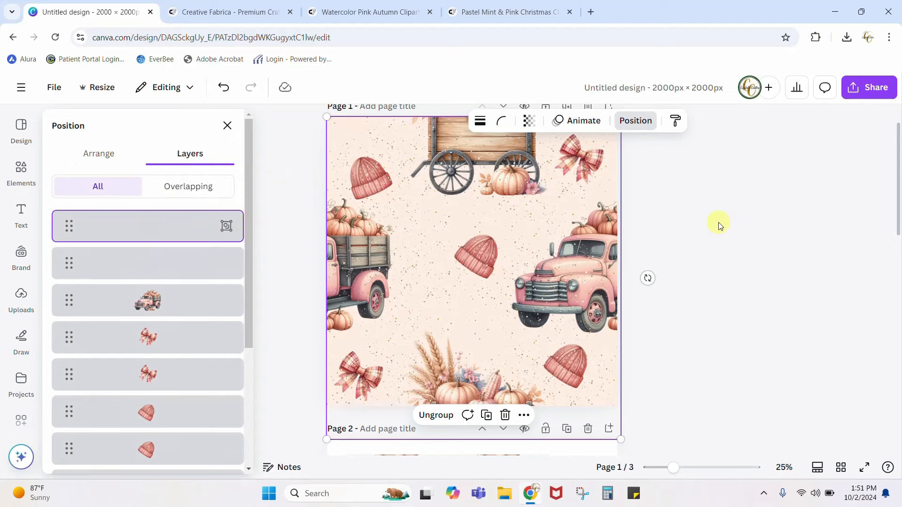
left_click(488, 200)
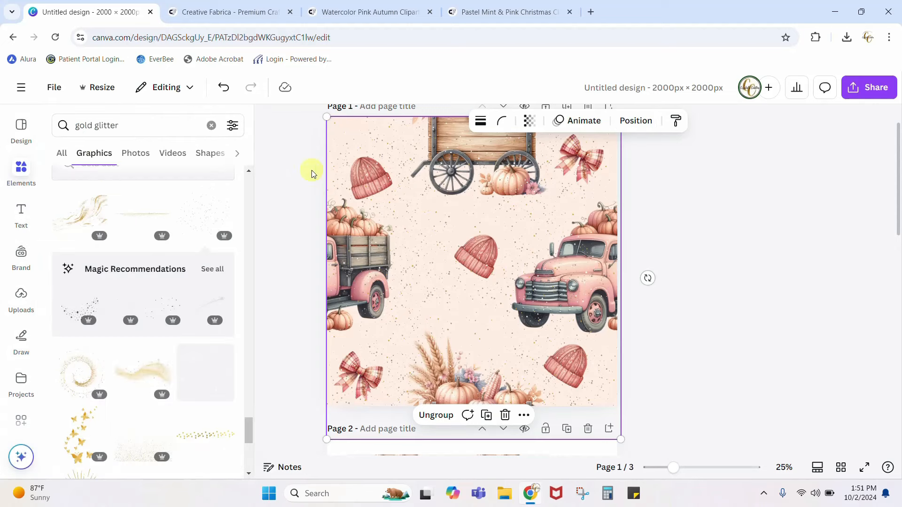
left_click(636, 121)
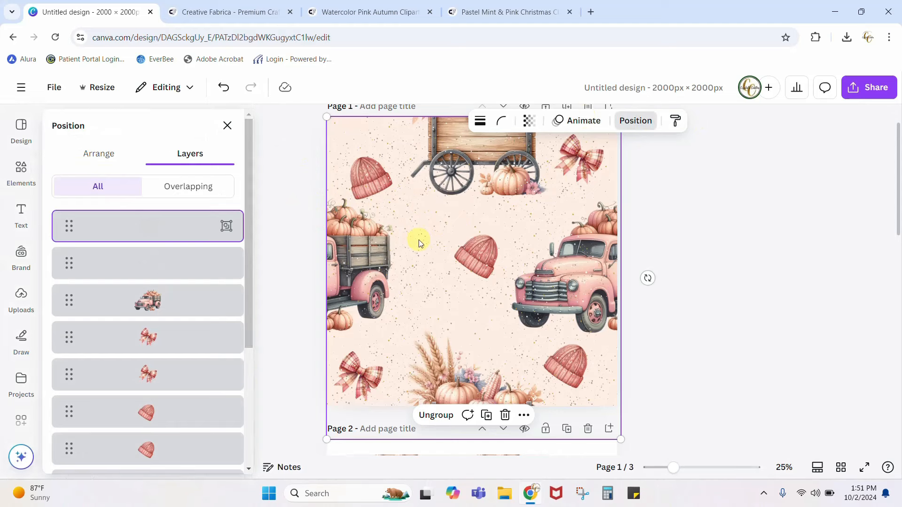
left_click_drag(157, 230, 165, 415)
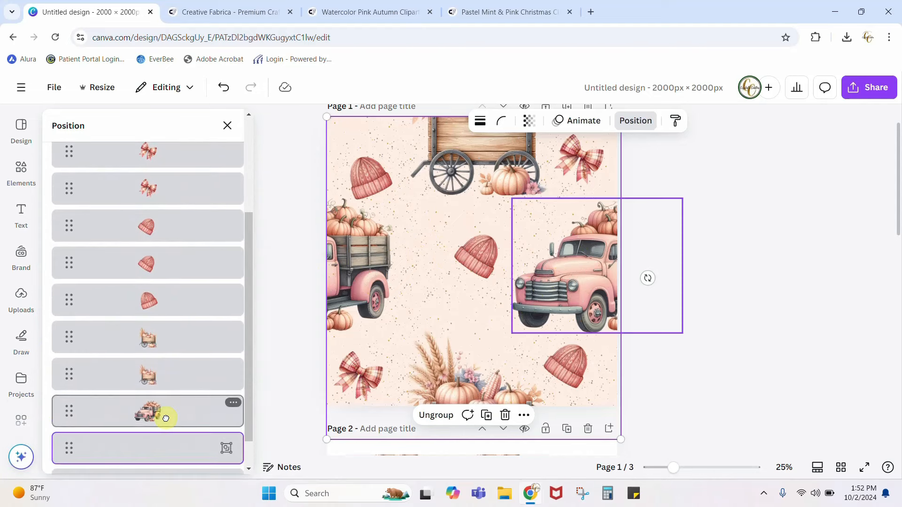
left_click(635, 120)
Step: Select the wagons, hats, bows and right-hand truck together with the speckle group on page 1, and group them
left_click(501, 147)
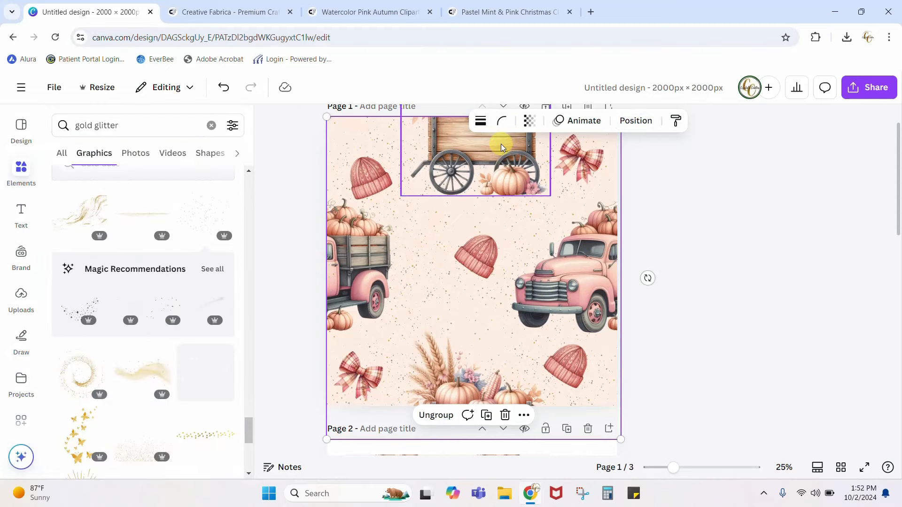
left_click(367, 177, "shift")
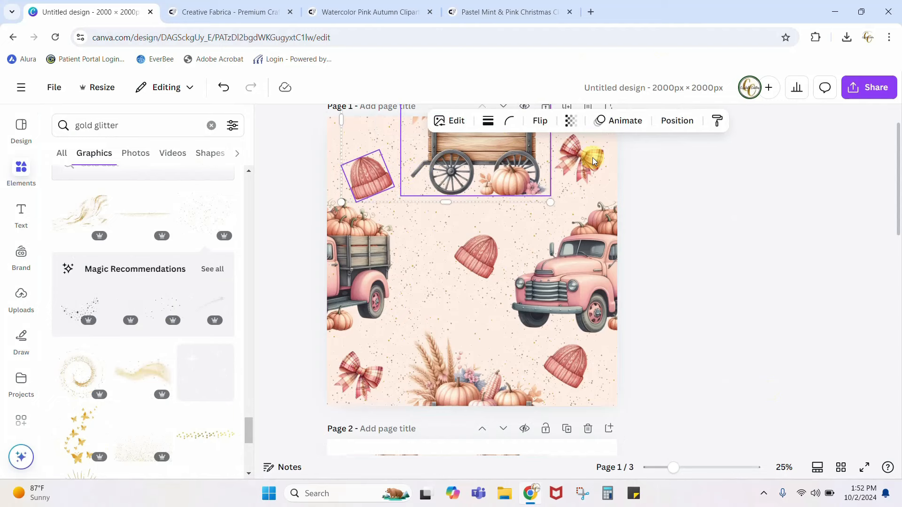
left_click(580, 161, "shift")
left_click(600, 283, "shift")
left_click(480, 258, "shift")
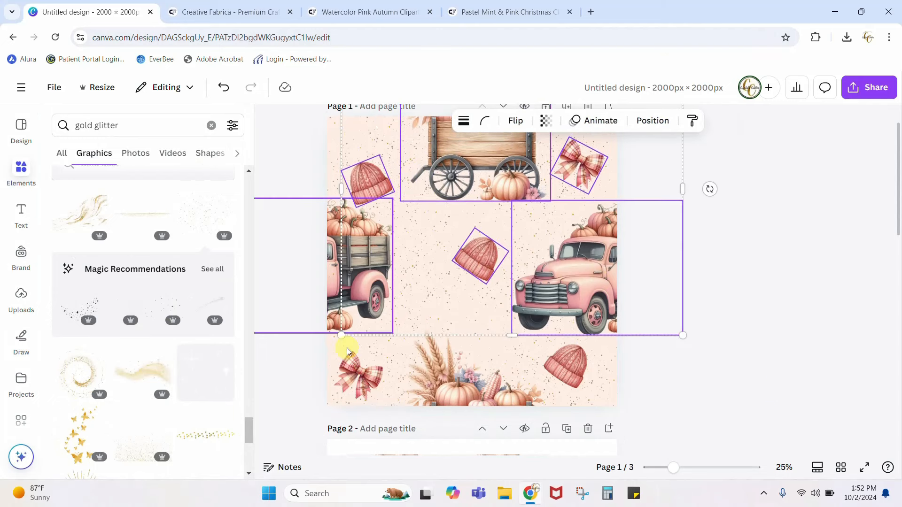
left_click(336, 392, "shift")
left_click(545, 382, "shift")
left_click(369, 380, "shift")
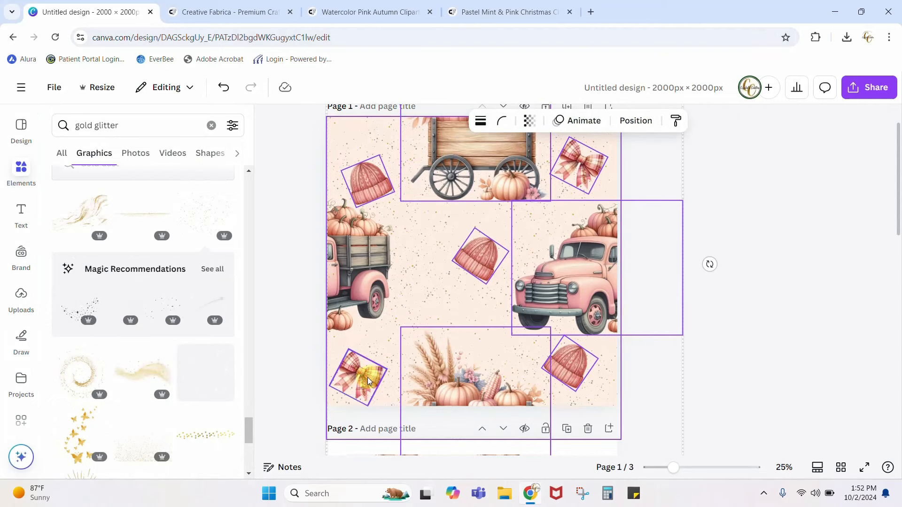
left_click(477, 148)
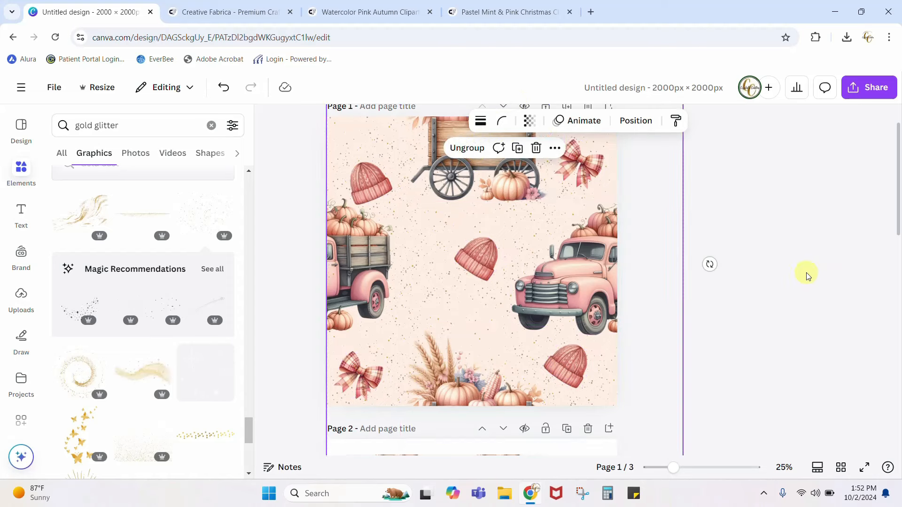
left_click(792, 276)
scroll(658, 191, "up", 1)
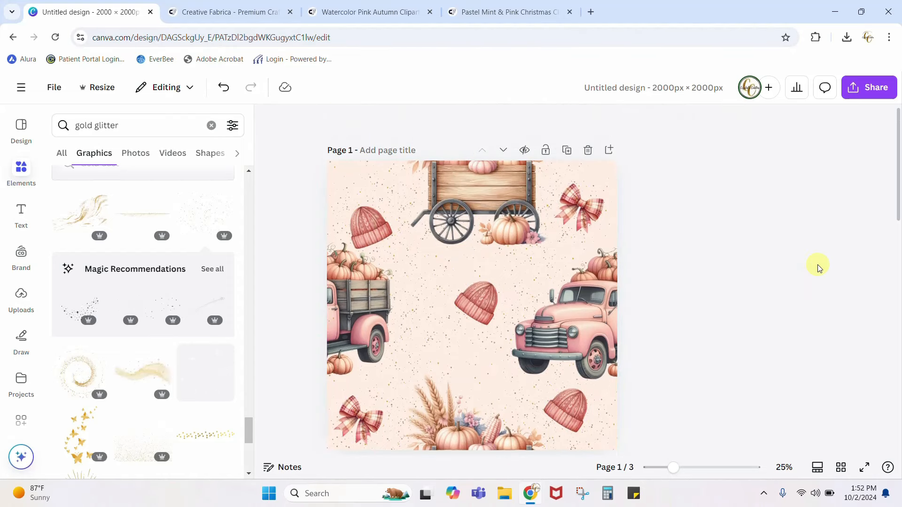
scroll(818, 267, "down", 1)
scroll(731, 288, "up", 1)
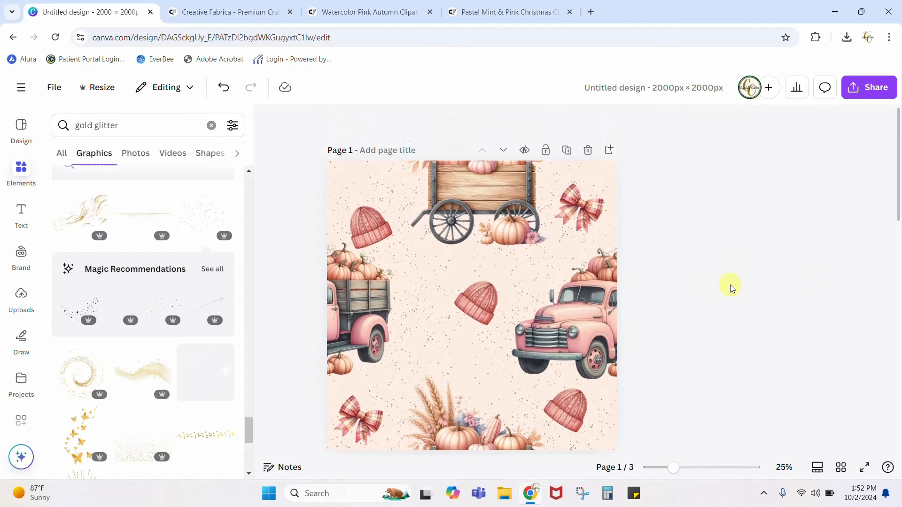
Step: Delete the ungrouped speckle graphic at the top of page 1's layer order, which hangs off the page's left edge
left_click(502, 295)
left_click(727, 121)
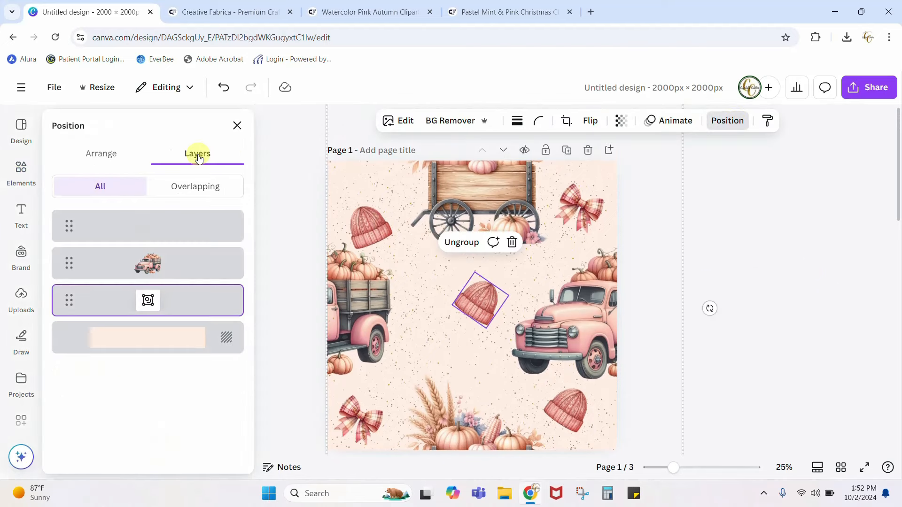
left_click(171, 229)
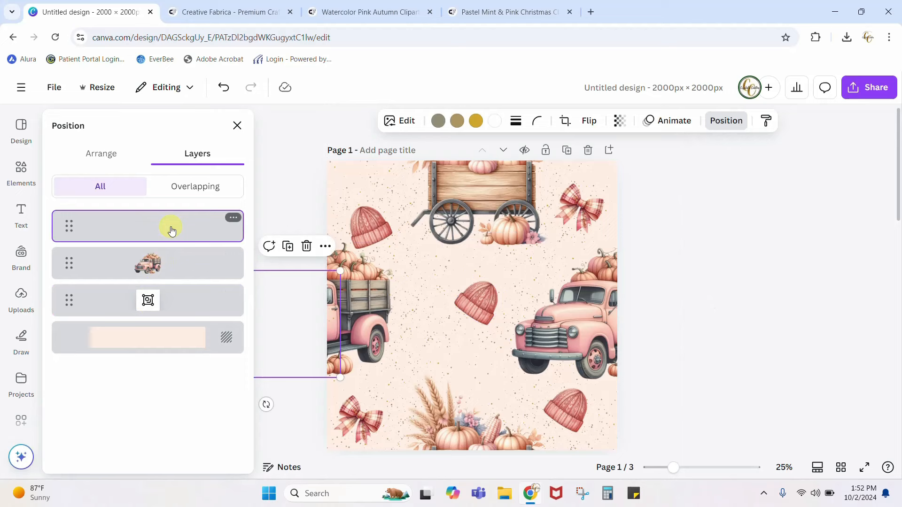
key("Delete")
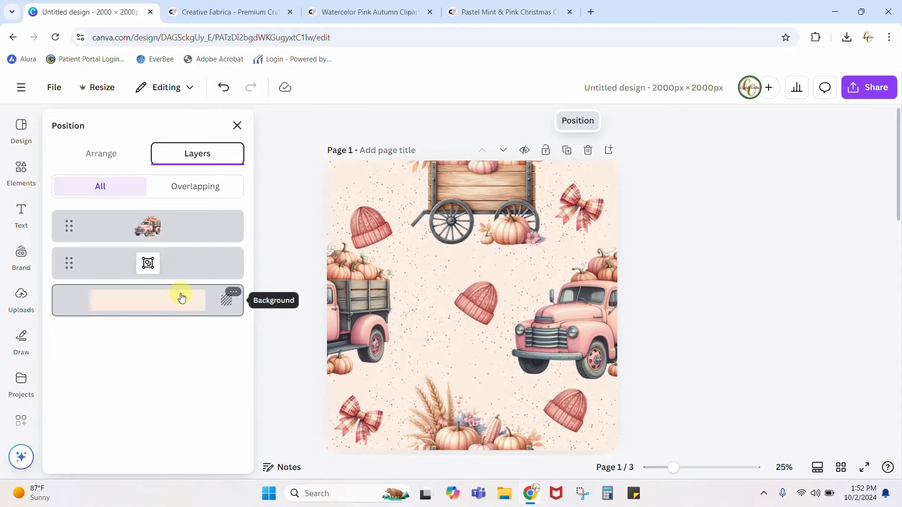
Step: Try moving the left truck's layer beneath the grouped artwork on page 1
left_click_drag(181, 258, 190, 328)
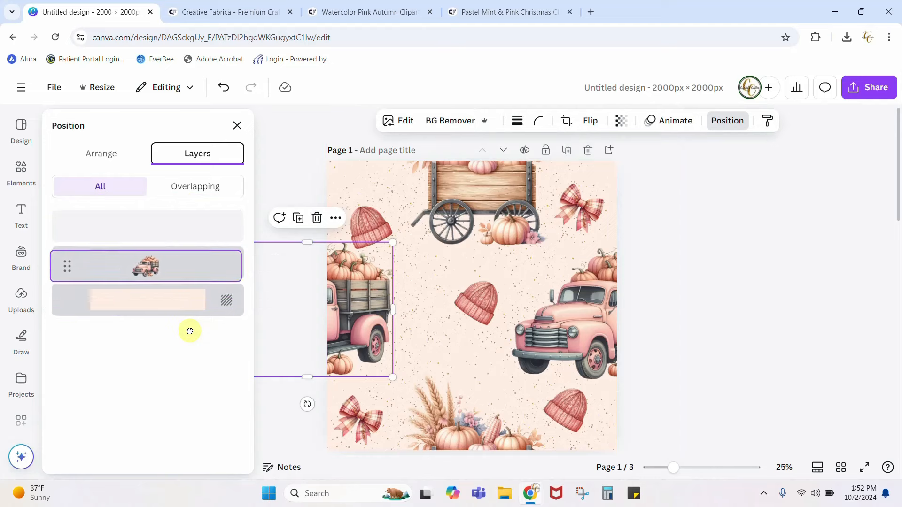
left_click_drag(193, 260, 196, 203)
left_click_drag(181, 245, 185, 288)
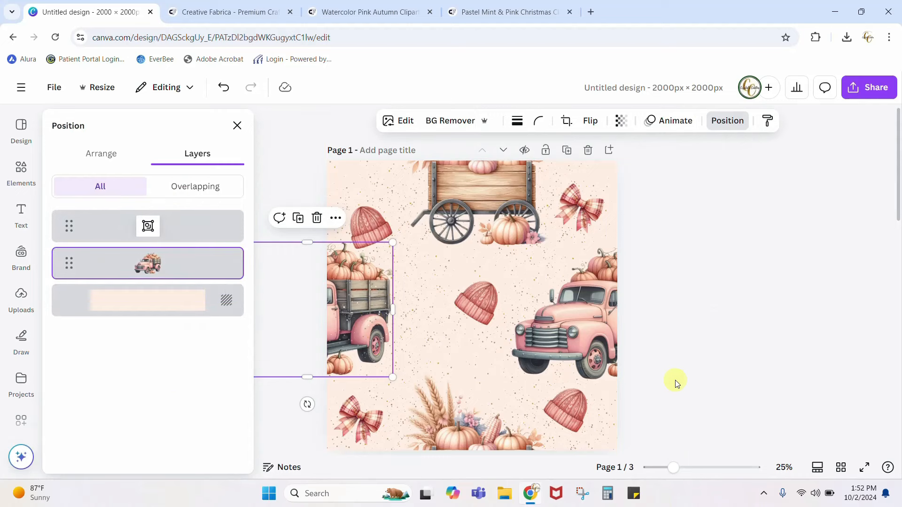
left_click(708, 383)
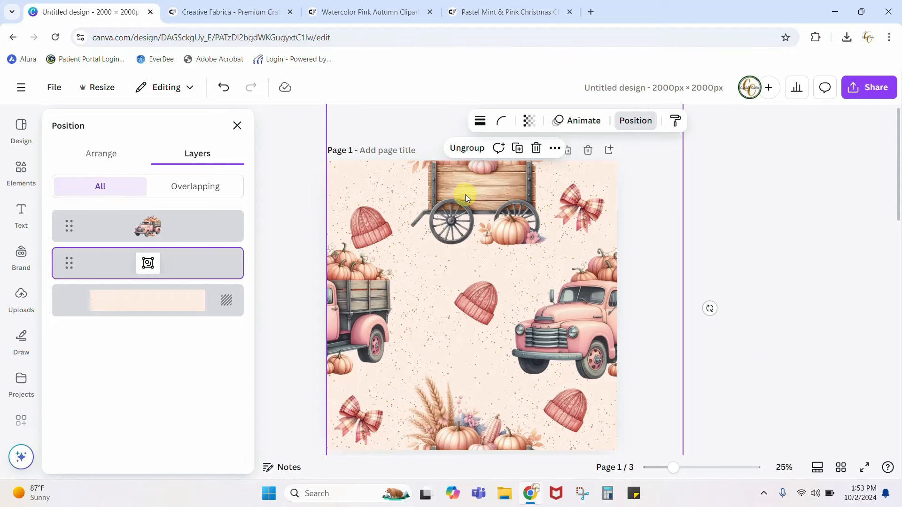
Step: Insert the uploaded pink pumpkin truck image on the blank dark page 3
scroll(468, 202, "down", 10)
scroll(467, 282, "down", 3)
left_click(467, 282)
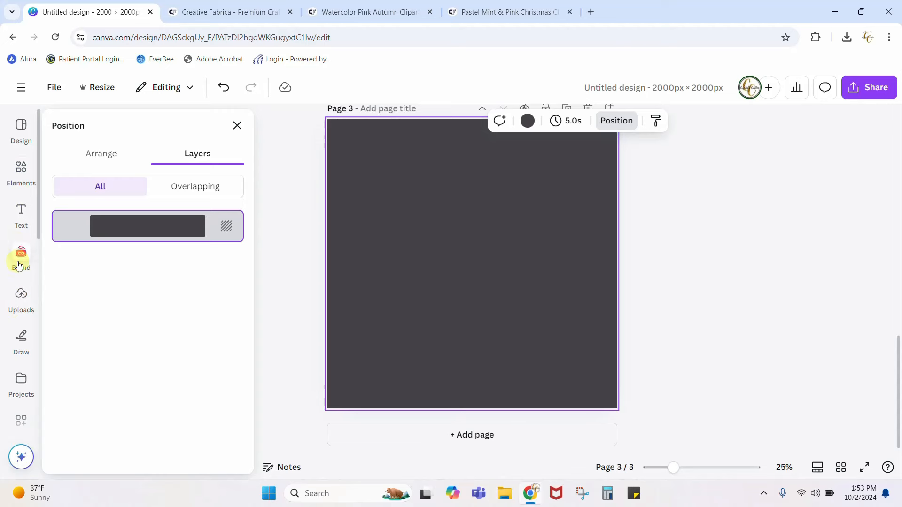
left_click(19, 310)
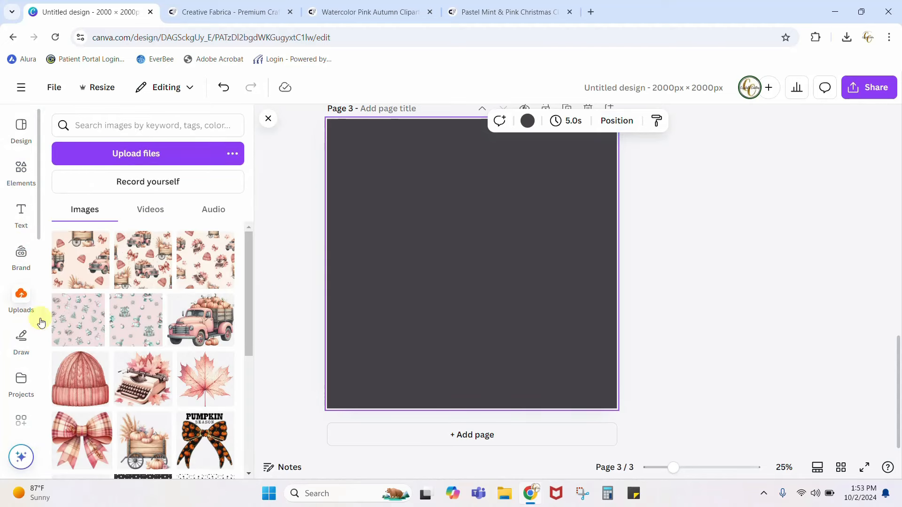
left_click(199, 331)
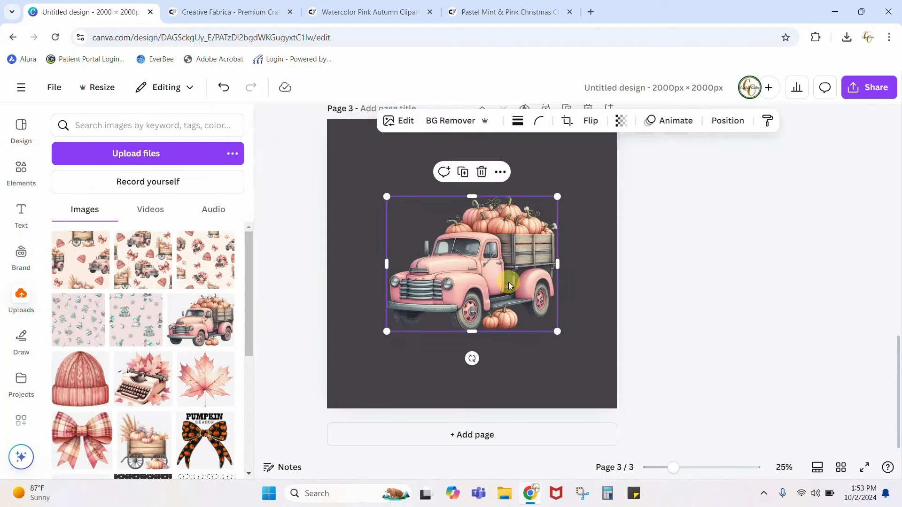
Step: Duplicate the truck on page 3 and place the two trucks half across the page's left and right edges
left_click_drag(456, 273, 312, 290)
right_click(601, 274)
left_click(642, 193)
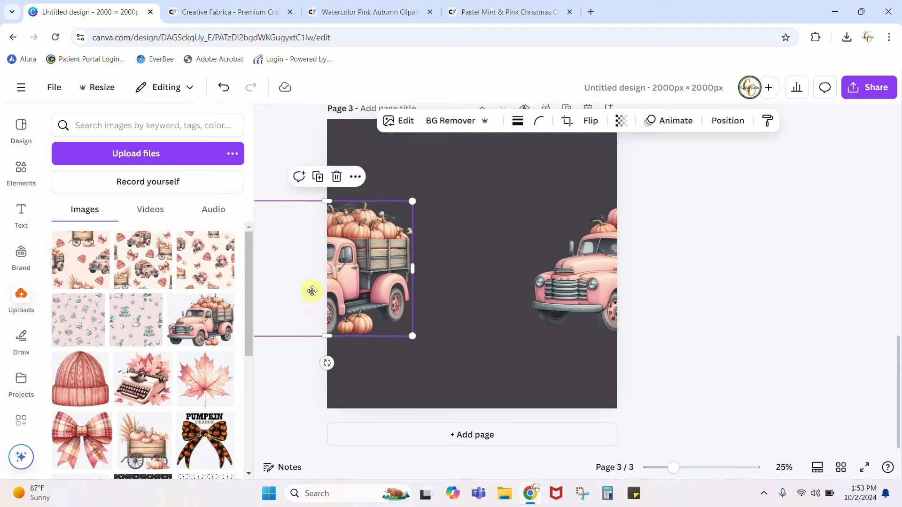
Step: Select both trucks on page 3 and align them by their bottom edges
left_click(589, 294, "shift")
left_click(679, 120)
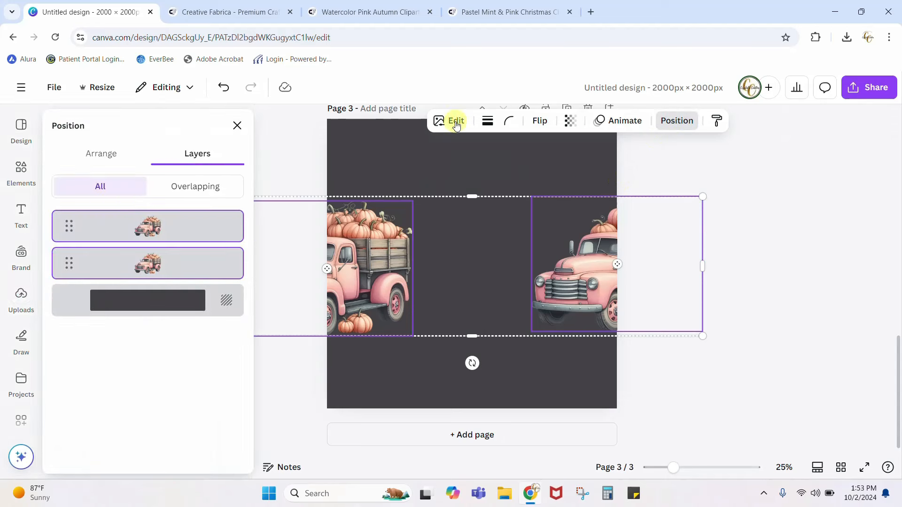
left_click(110, 156)
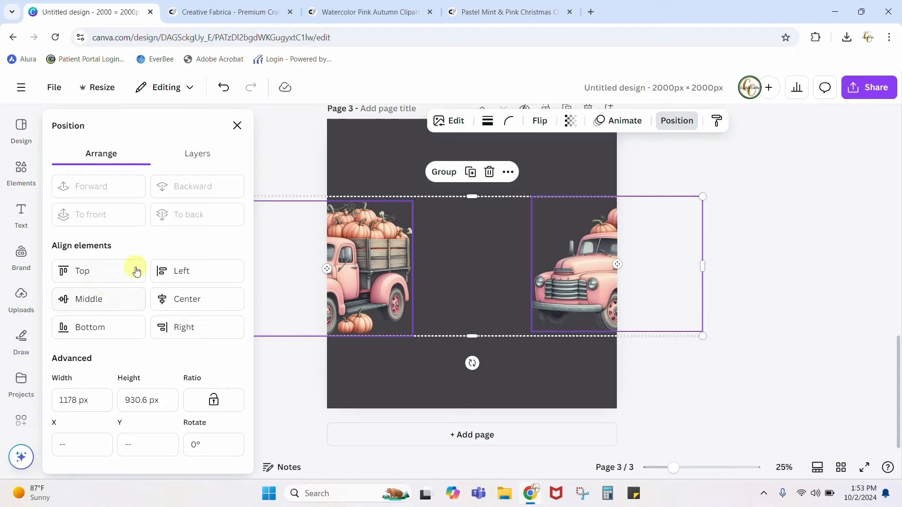
left_click(94, 336)
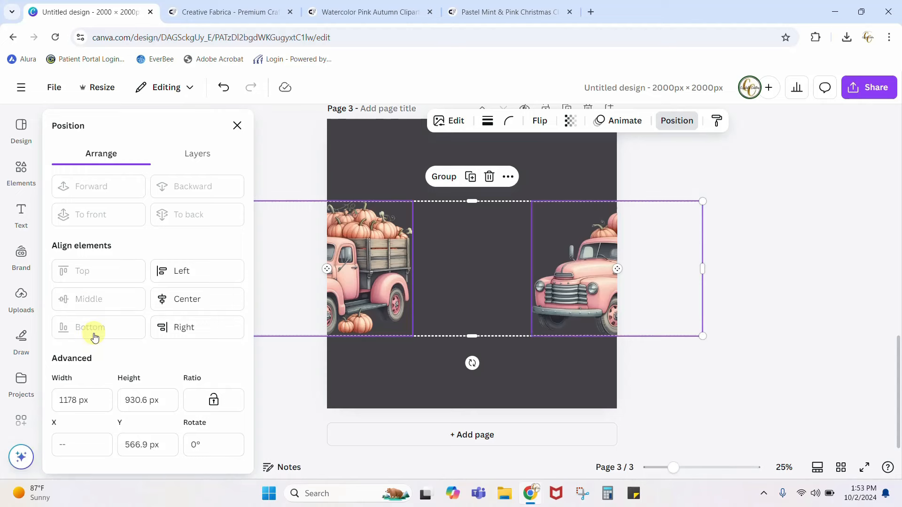
Step: Scale both trucks on page 3 together to about 952 × 752 px and shift the pair up, still crossing both side edges
left_click_drag(570, 278, 552, 280)
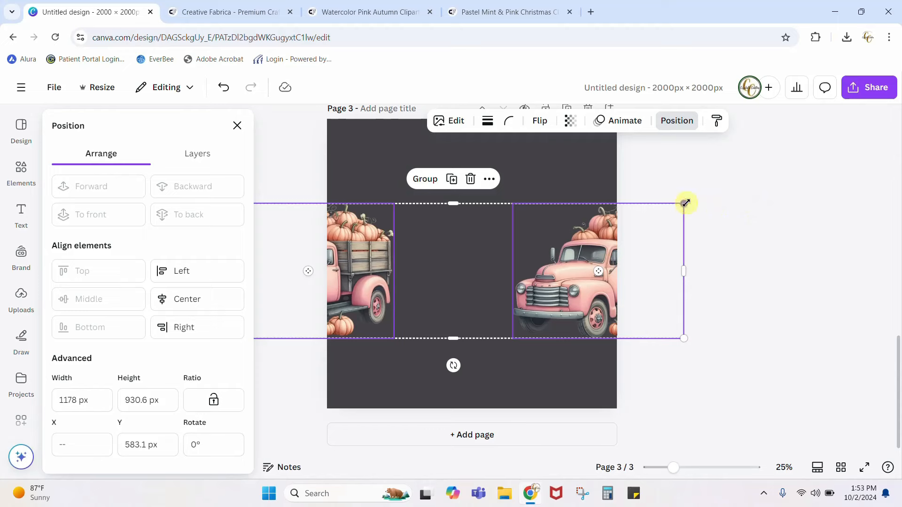
left_click_drag(687, 203, 597, 227)
left_click_drag(506, 301, 559, 253)
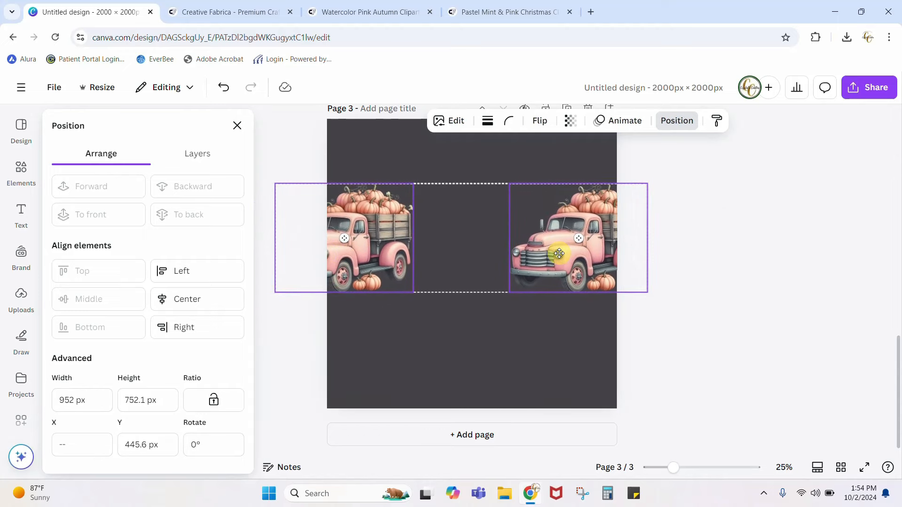
left_click(691, 307)
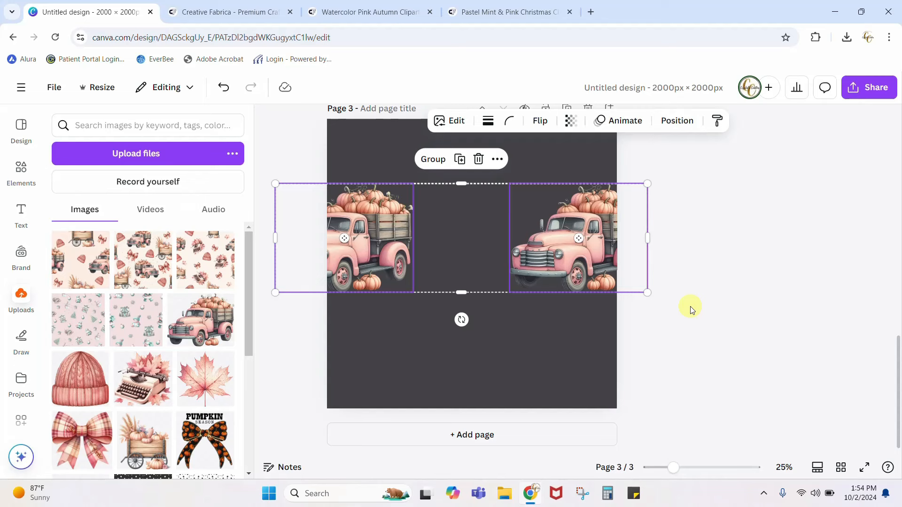
left_click(691, 307)
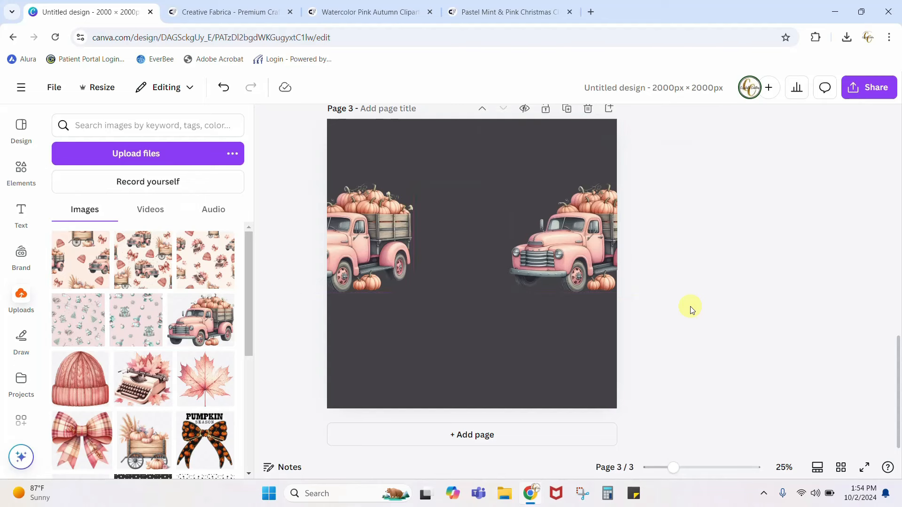